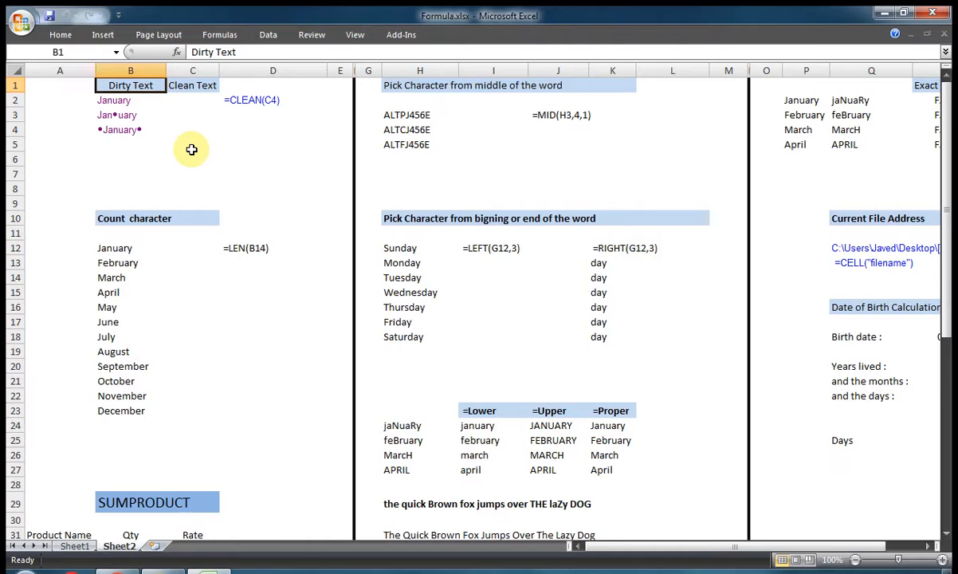
# Enter the formula =CLEAN(B2) in C2 to clean the first dirty text entry.
pyautogui.press('Down')
pyautogui.press('Right')
pyautogui.press('Left')
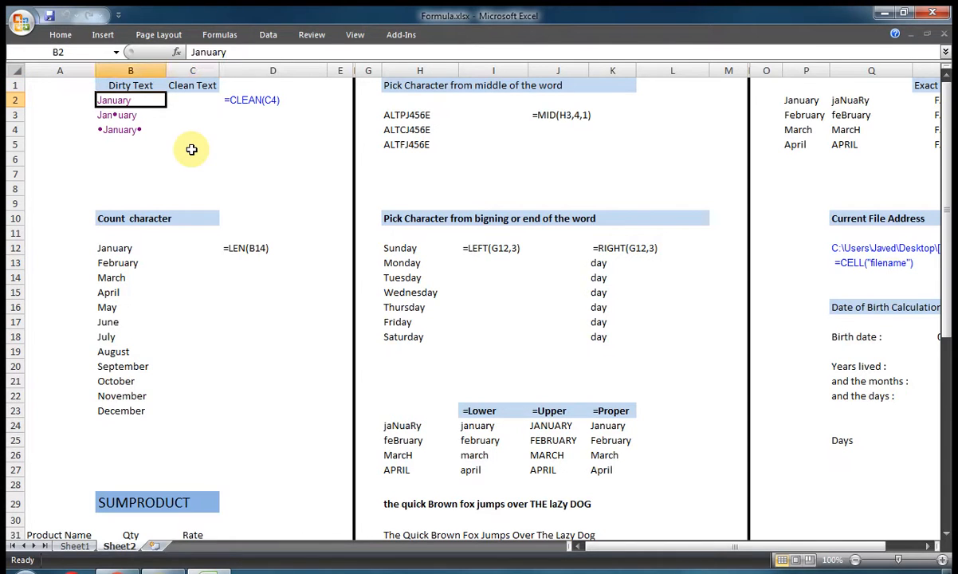
pyautogui.press('Right')
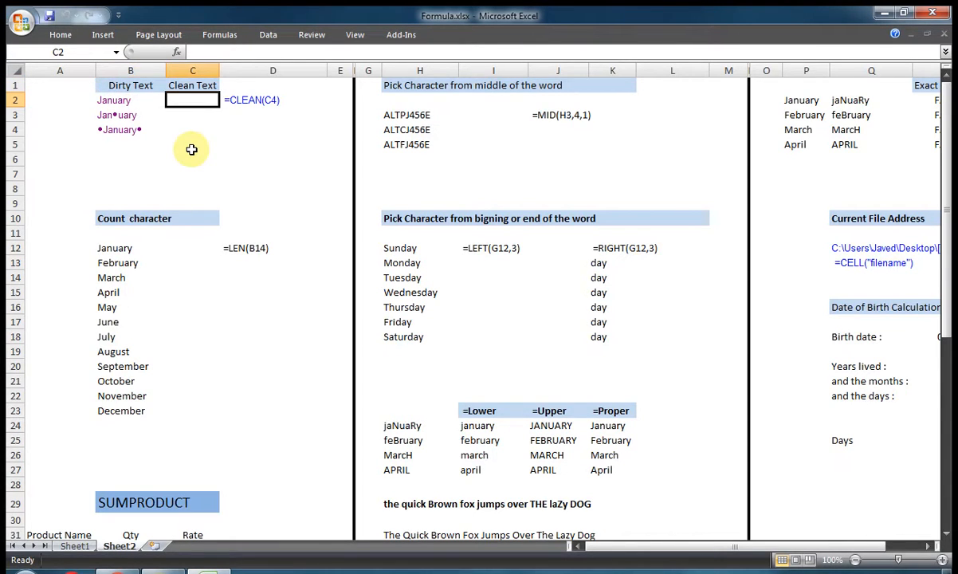
pyautogui.press('Left')
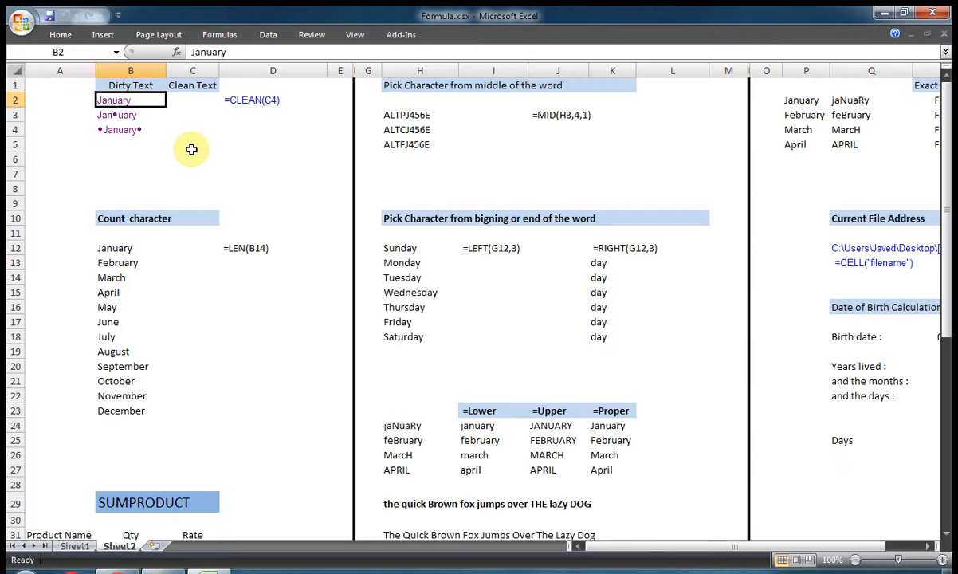
pyautogui.press('Right')
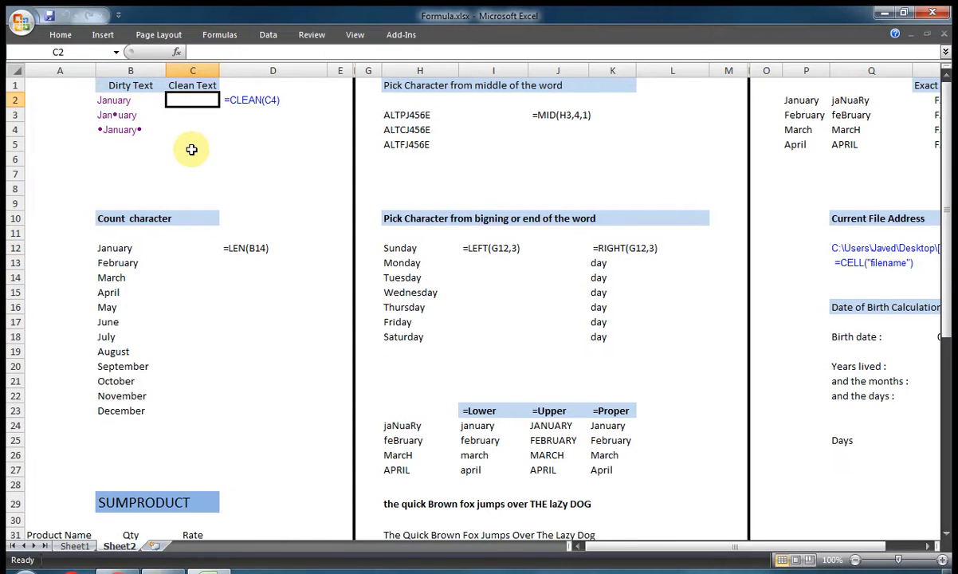
pyautogui.write('=cl')
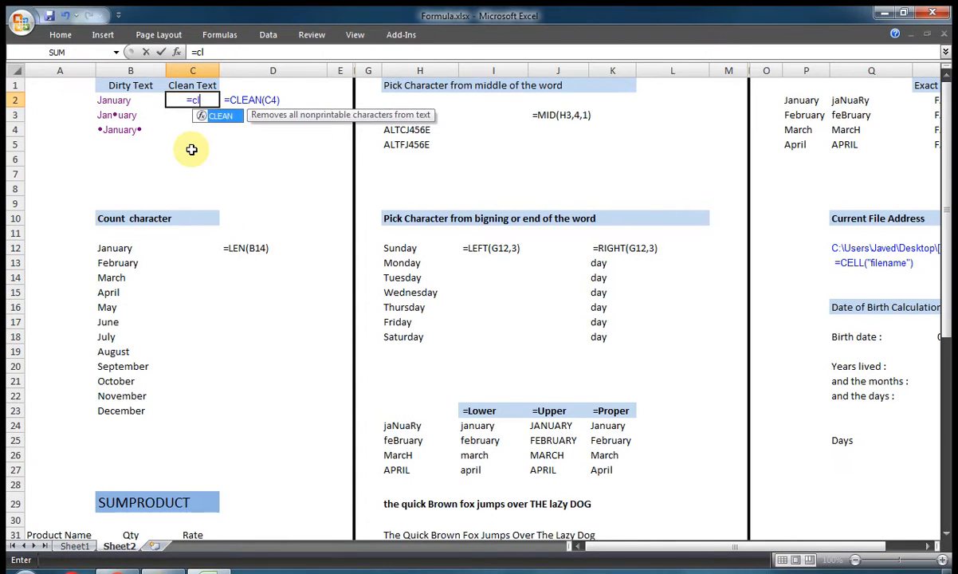
pyautogui.press('Tab')
pyautogui.press('Left')
pyautogui.press('Return')
pyautogui.press('Up')
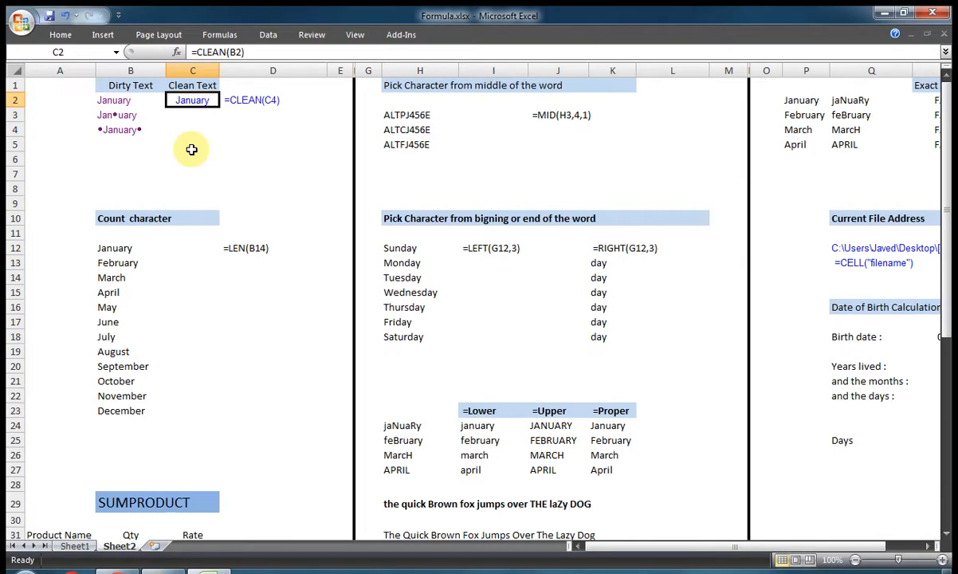
# Copy the CLEAN formula from C2 down to C3:C4.
pyautogui.hotkey('ctrl', 'c')
pyautogui.press('Down')
pyautogui.hotkey('shift', 'Down')
pyautogui.press('Return')
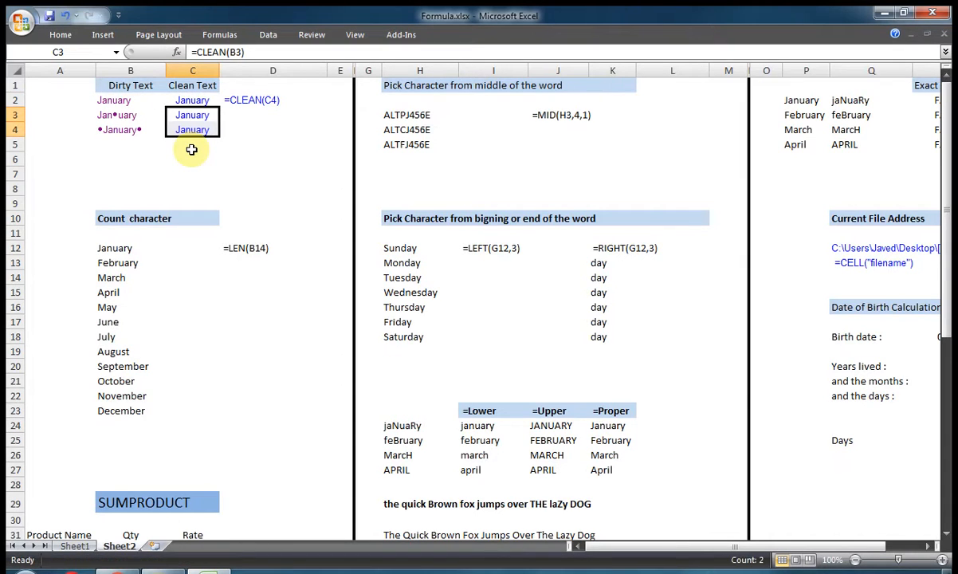
# Inspect the dirty text in B4 in edit mode and compare it with the Clean Text entries.
pyautogui.press('Down')
pyautogui.press('Left')
pyautogui.press('F2')
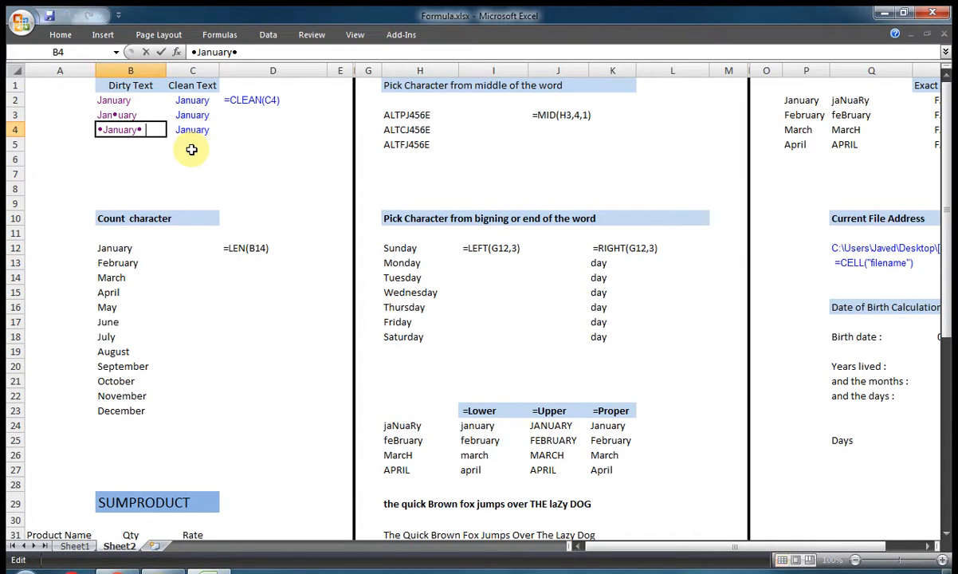
pyautogui.hotkey('shift', 'Home')
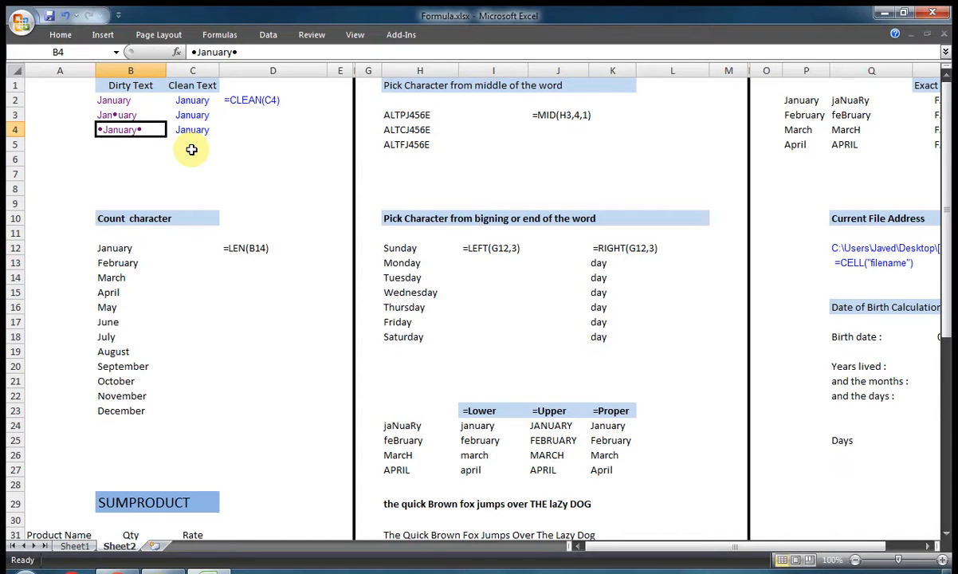
pyautogui.press('Return')
pyautogui.press('Right')
pyautogui.press('Up')
pyautogui.press('Down')
# Enter the formula =LEN(B12) in C12 to count the characters in January.
pyautogui.press('Down')
pyautogui.press('Down')
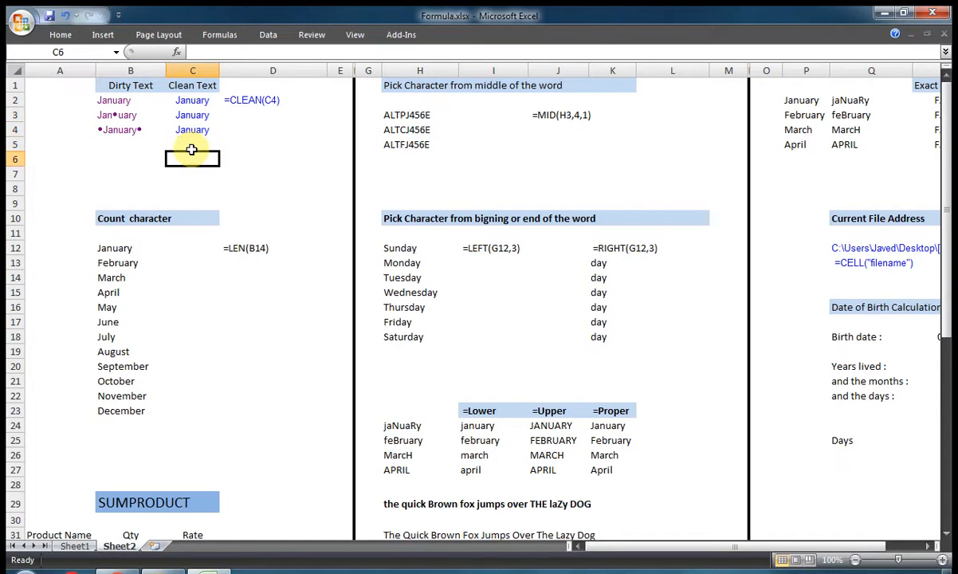
pyautogui.press('Down')
pyautogui.press('Down')
pyautogui.press('Down')
pyautogui.press('Left')
pyautogui.press('Down')
pyautogui.press('Down')
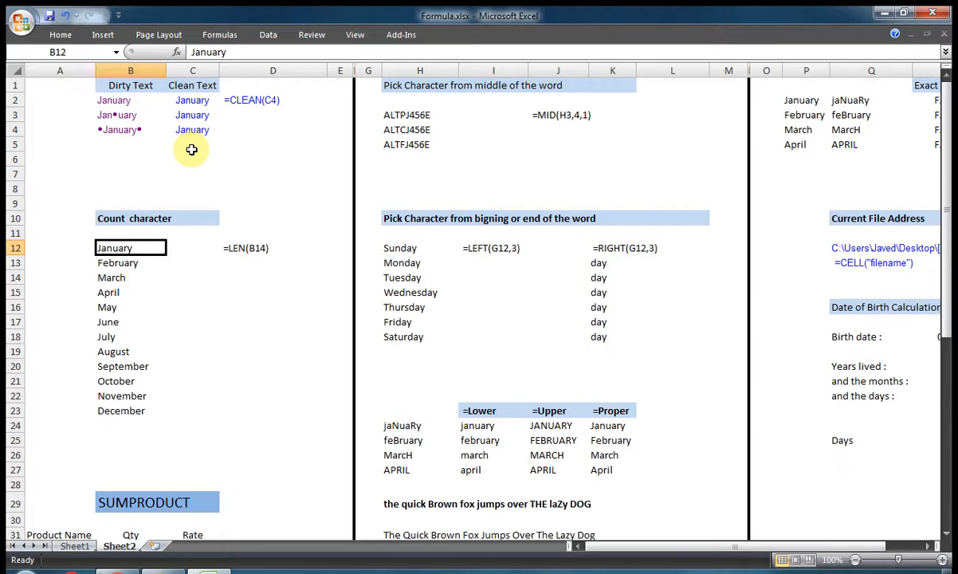
pyautogui.press('Right')
pyautogui.write('=le')
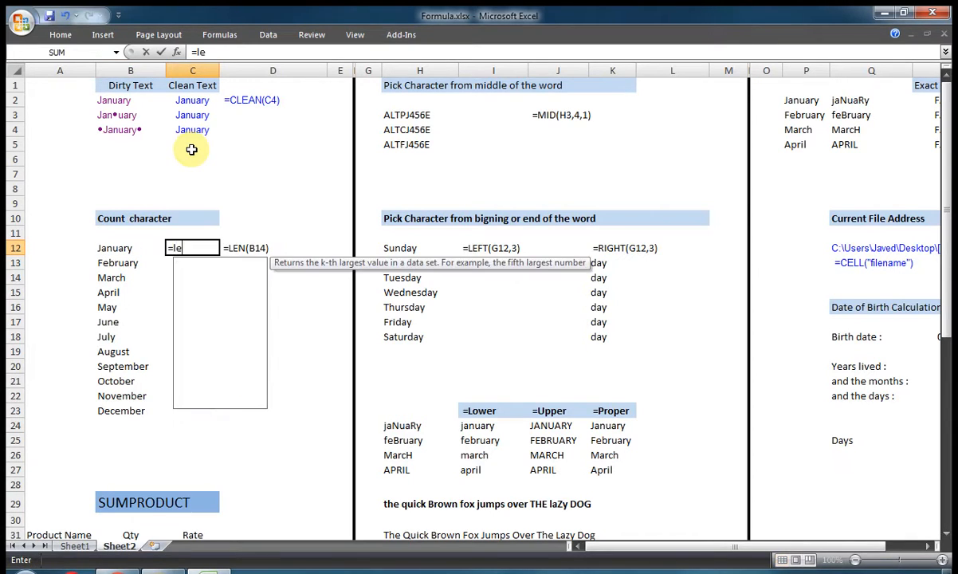
pyautogui.press('Tab')
pyautogui.press('BackSpace')
pyautogui.press('BackSpace')
pyautogui.press('BackSpace')
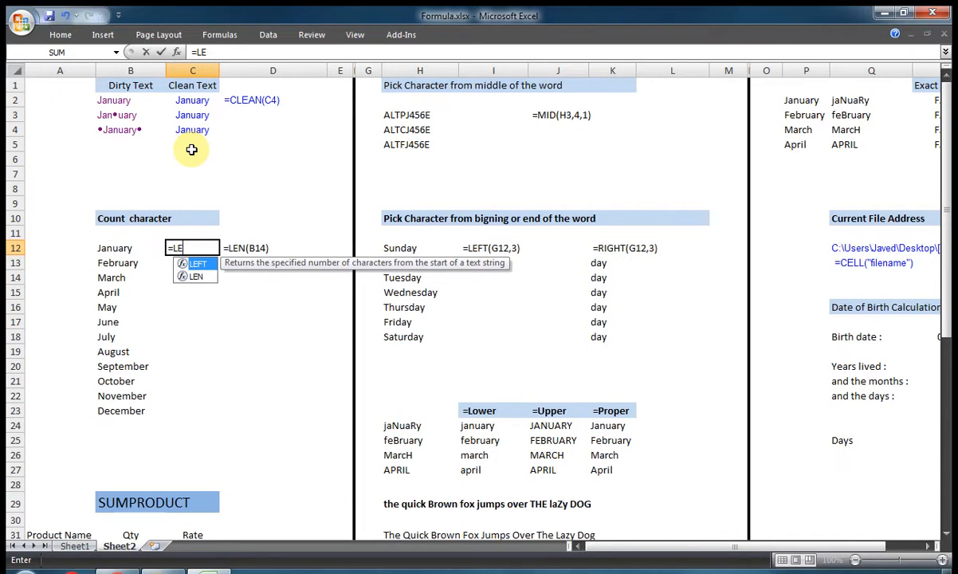
pyautogui.write('n')
pyautogui.press('Tab')
pyautogui.write('B12')
pyautogui.hotkey('ctrl', 'Return')
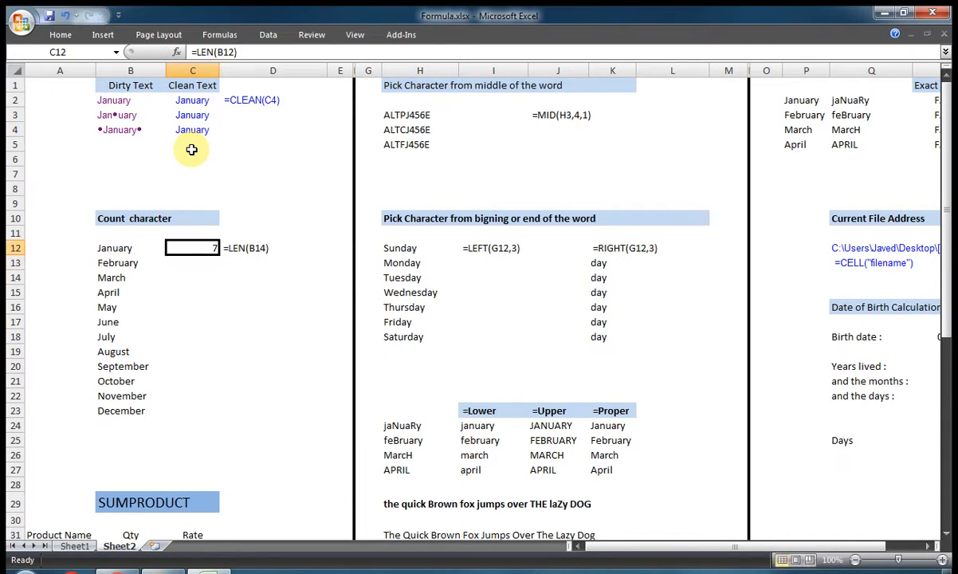
# Copy the LEN formula from C12 to C13:C23 for the months February to December.
pyautogui.hotkey('ctrl', 'c')
pyautogui.press('Down')
pyautogui.hotkey('shift', 'Down')
pyautogui.hotkey('shift', 'Down')
pyautogui.hotkey('shift', 'Down')
pyautogui.hotkey('shift', 'Down')
pyautogui.hotkey('shift', 'Down')
pyautogui.hotkey('shift', 'Down')
pyautogui.hotkey('shift', 'Down')
pyautogui.hotkey('shift', 'Down')
pyautogui.hotkey('shift', 'Down')
pyautogui.hotkey('shift', 'Down')
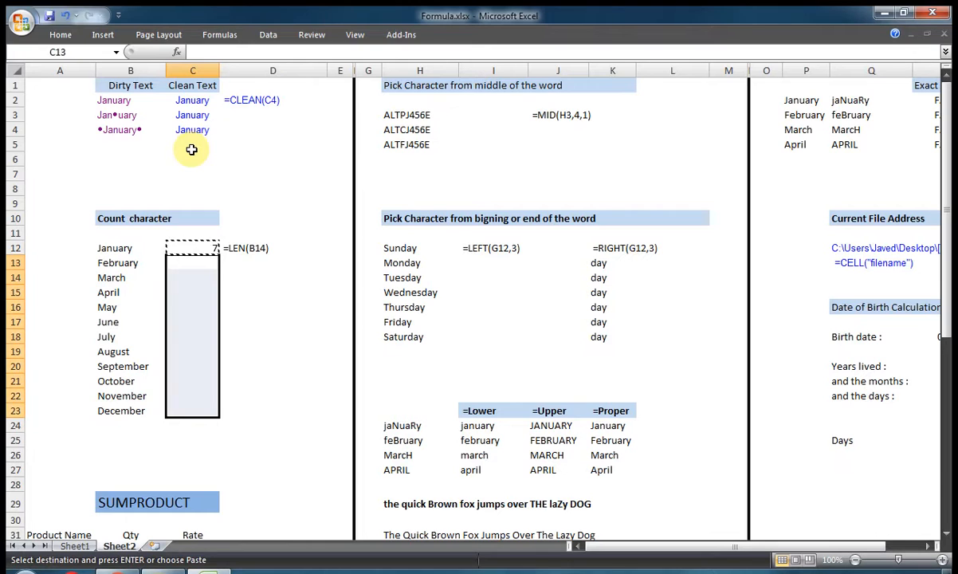
pyautogui.press('Return')
pyautogui.press('Up')
pyautogui.press('Up')
pyautogui.press('Left')
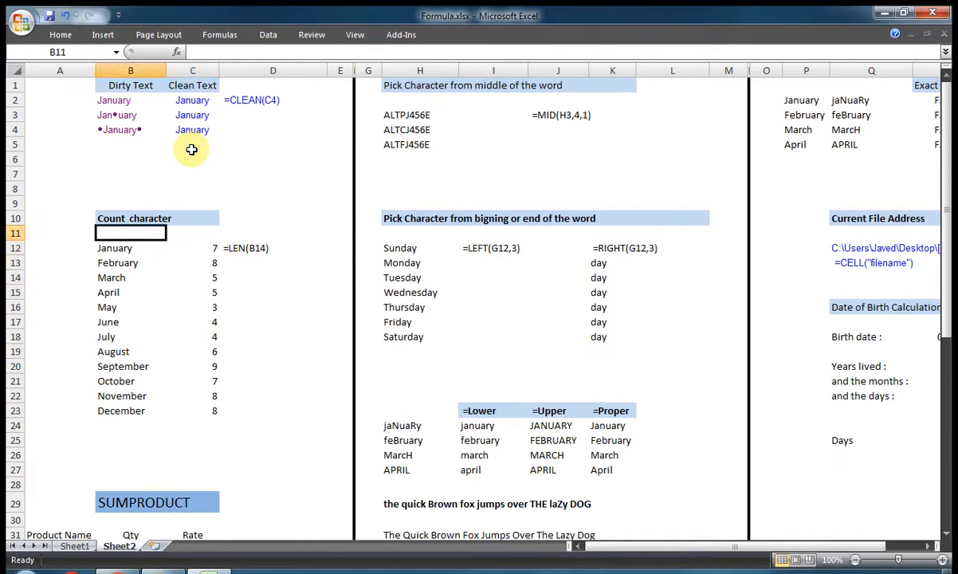
# Look over the month character counts and the quantities in the SUMPRODUCT table.
pyautogui.press('Down')
pyautogui.press('Up')
pyautogui.press('Up')
pyautogui.hotkey('ctrl', 'Up')
pyautogui.press('Down')
pyautogui.press('Down')
pyautogui.press('Down')
pyautogui.press('Down')
pyautogui.press('Down')
pyautogui.press('Down')
pyautogui.press('Down')
pyautogui.press('Down')
pyautogui.press('Down')
pyautogui.press('Down')
pyautogui.press('Down')
pyautogui.press('Down')
pyautogui.press('Down')
pyautogui.press('Down')
pyautogui.press('Down')
pyautogui.press('Down')
pyautogui.press('Down')
pyautogui.press('Down')
pyautogui.press('Down')
pyautogui.press('Down')
pyautogui.press('Down')
pyautogui.press('Down')
pyautogui.press('Down')
pyautogui.press('Down')
pyautogui.press('Down')
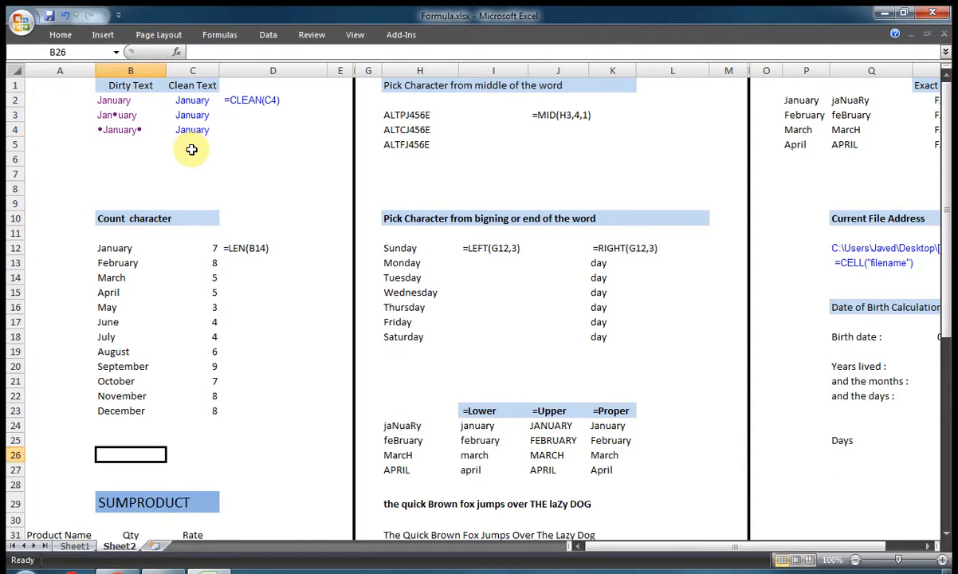
pyautogui.press('Up')
pyautogui.press('Up')
pyautogui.press('Up')
pyautogui.press('Up')
pyautogui.press('Up')
pyautogui.press('Up')
pyautogui.press('Up')
pyautogui.press('Up')
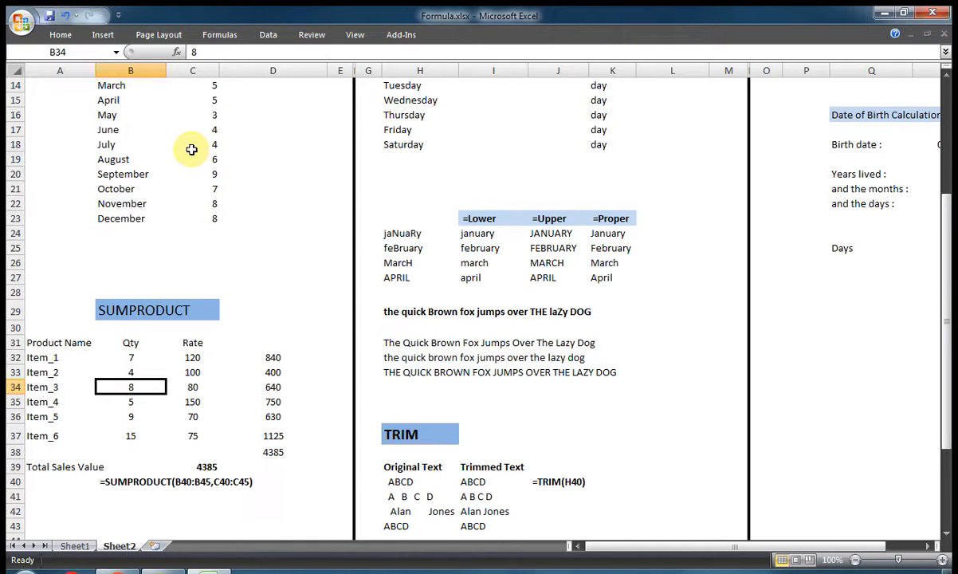
# Review the quantity-times-rate amounts and their sum in D32:D38 by selecting that range.
pyautogui.press('Up')
pyautogui.press('Up')
pyautogui.press('Right')
pyautogui.press('Right')
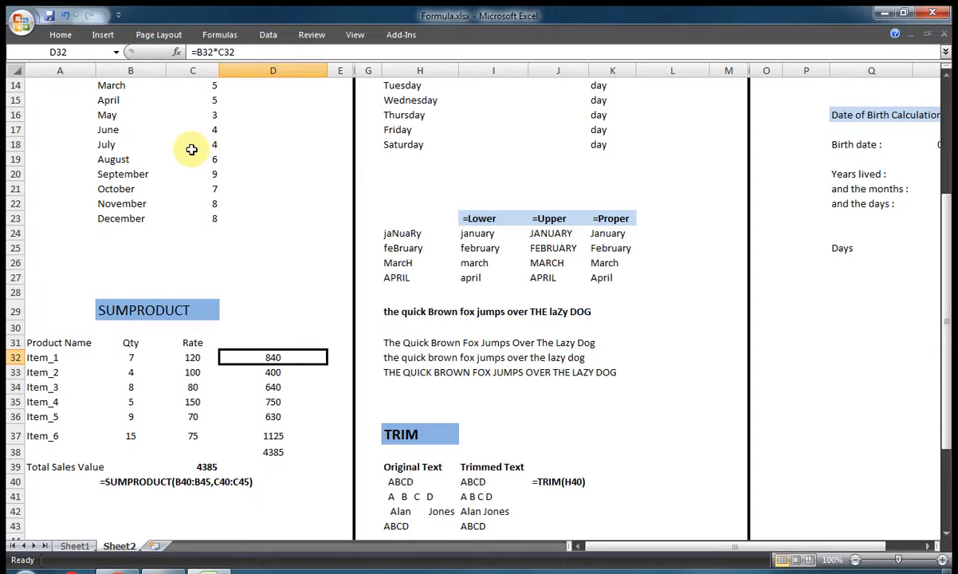
pyautogui.hotkey('shift', 'Down')
pyautogui.hotkey('shift', 'Down')
pyautogui.hotkey('shift', 'Down')
pyautogui.hotkey('shift', 'Down')
pyautogui.hotkey('shift', 'Down')
pyautogui.hotkey('shift', 'Down')
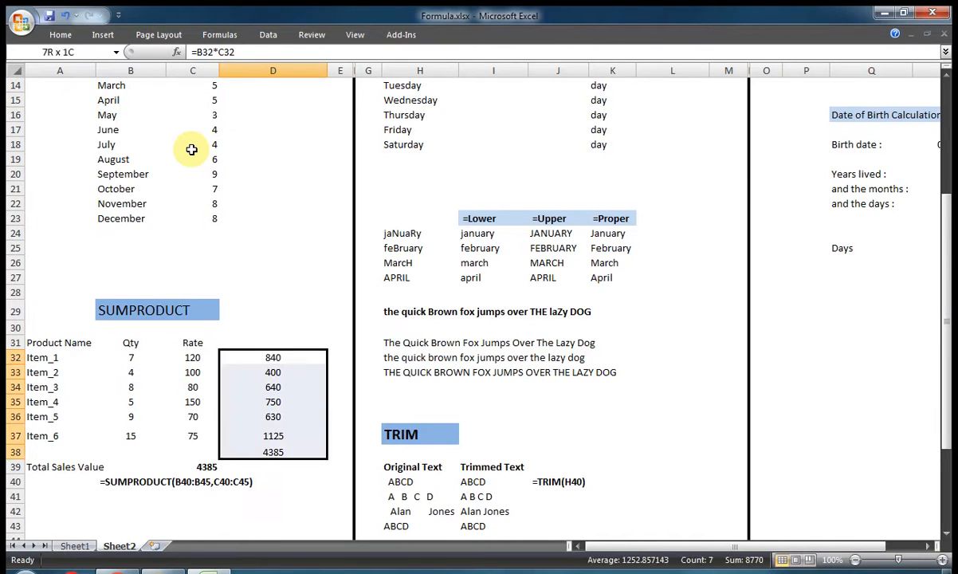
# Re-enter the Total Sales Value in C39 as =SUMPRODUCT(B32:B37,C32:C37), pairing the quantities with the rates.
pyautogui.press('Down')
pyautogui.press('Down')
pyautogui.press('Down')
pyautogui.press('Down')
pyautogui.press('Down')
pyautogui.press('Down')
pyautogui.press('Down')
pyautogui.press('Down')
pyautogui.press('Left')
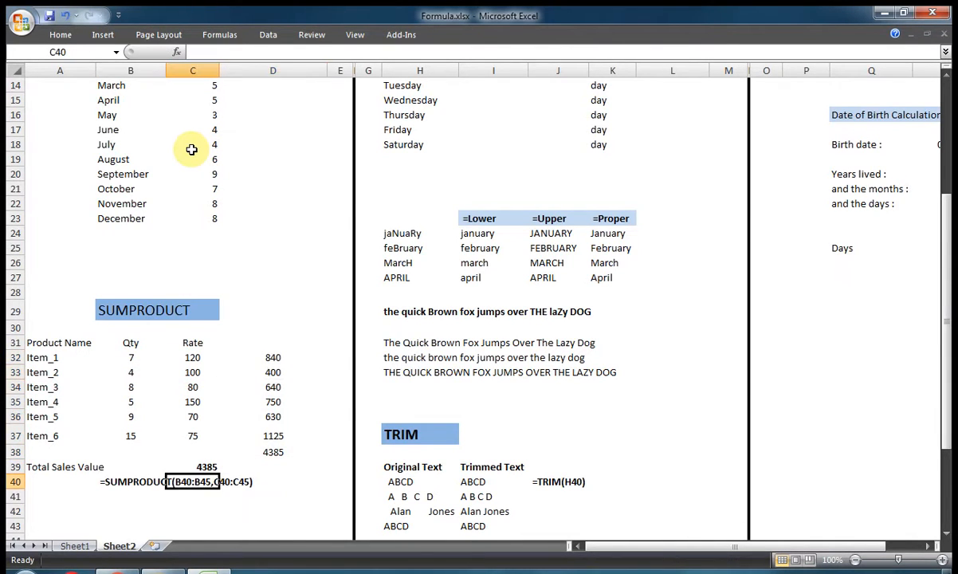
pyautogui.press('Up')
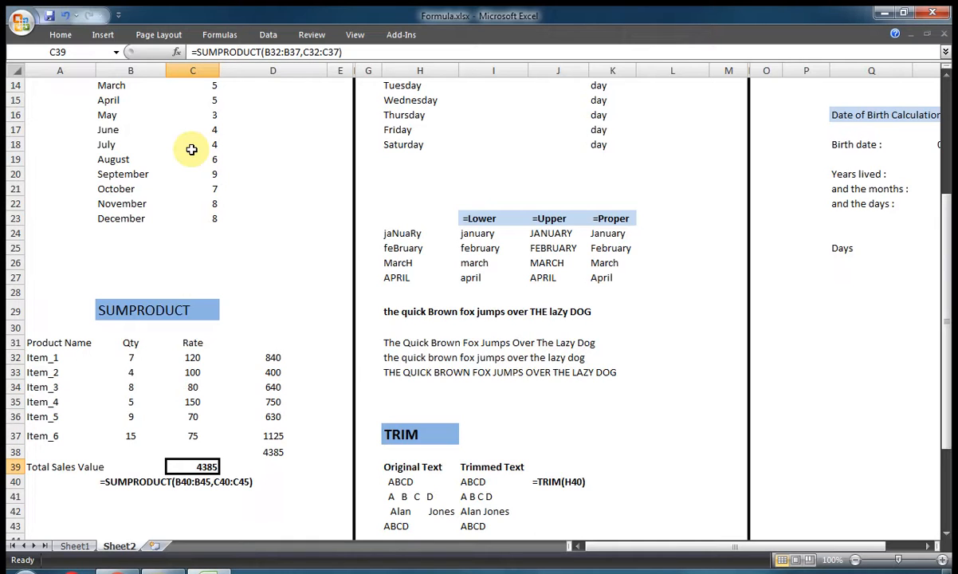
pyautogui.write('=sum')
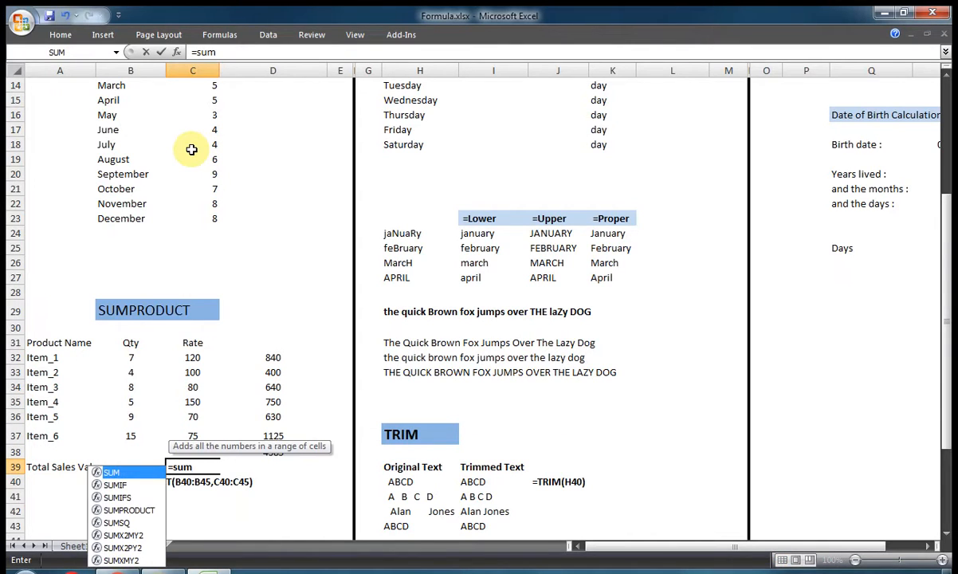
pyautogui.press('Down')
pyautogui.press('Down')
pyautogui.press('Down')
pyautogui.press('Tab')
pyautogui.press('Up')
pyautogui.press('Up')
pyautogui.press('Left')
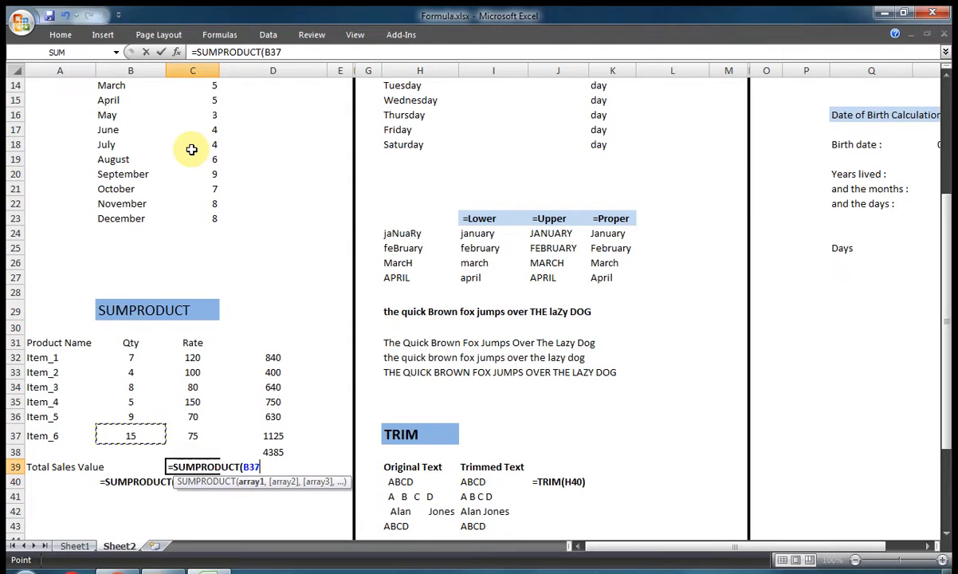
pyautogui.hotkey('shift', 'Up')
pyautogui.hotkey('shift', 'Up')
pyautogui.hotkey('shift', 'Up')
pyautogui.hotkey('shift', 'Up')
pyautogui.hotkey('shift', 'Up')
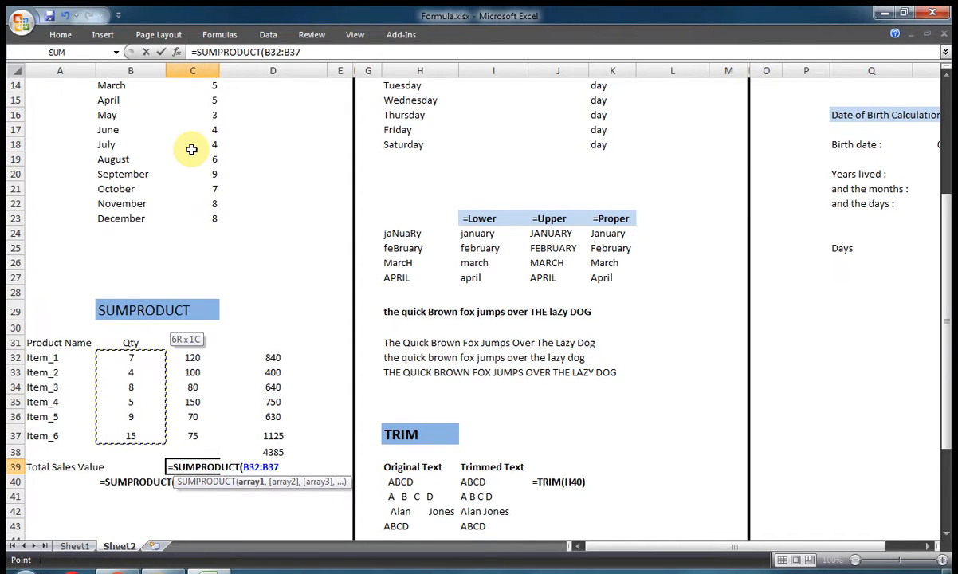
pyautogui.write(',')
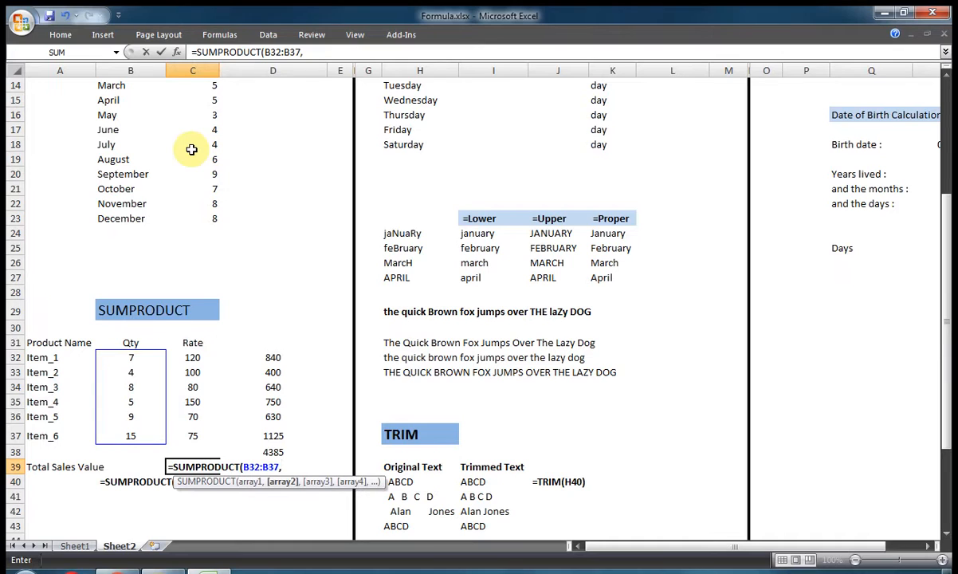
pyautogui.moveTo(190, 352); pyautogui.dragTo(191, 433)
pyautogui.write(')')
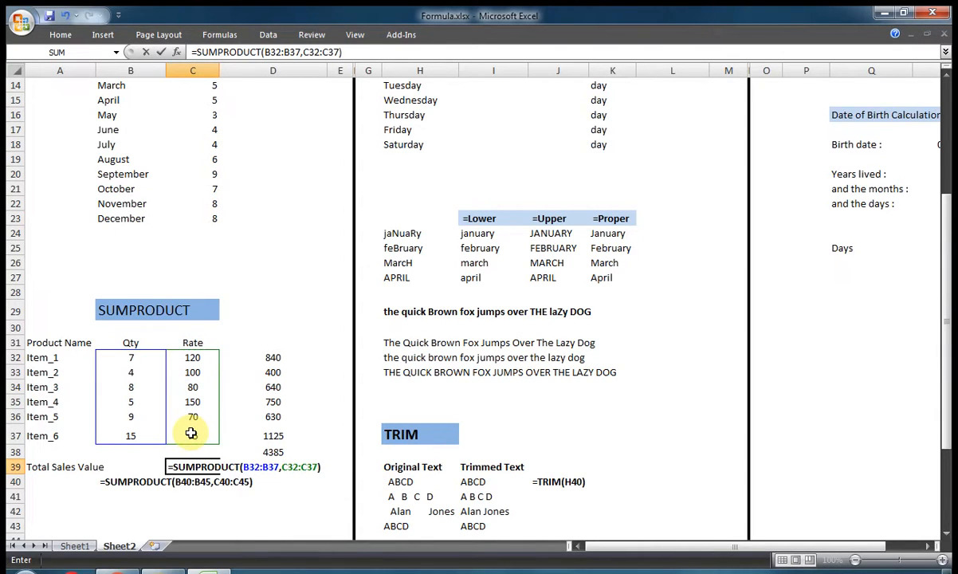
pyautogui.press('Return')
pyautogui.press('Up')
pyautogui.press('Up')
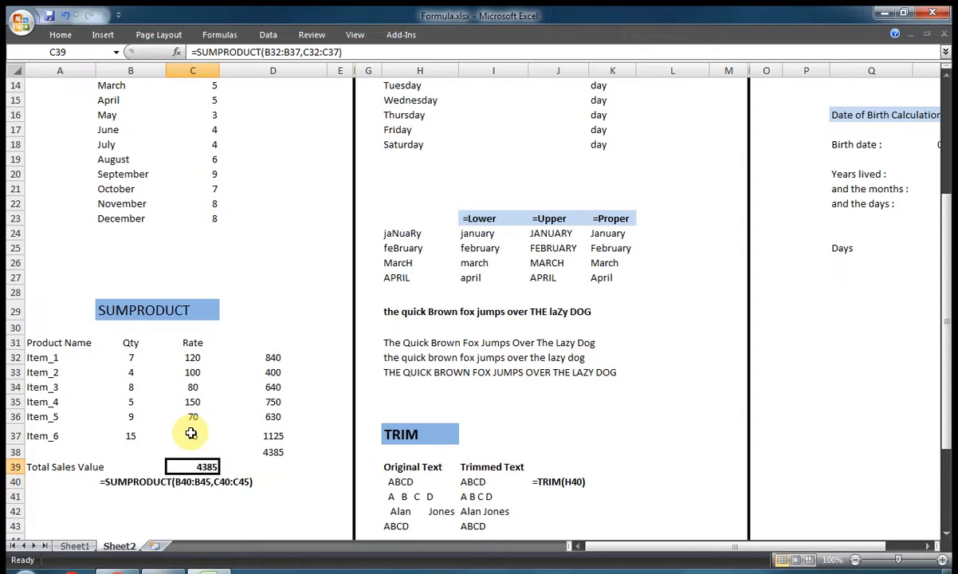
# Check the SUM formula in D38 and the Item_6 amount formula in D37 against the Total Sales Value.
pyautogui.press('Down')
pyautogui.press('Right')
pyautogui.press('Up')
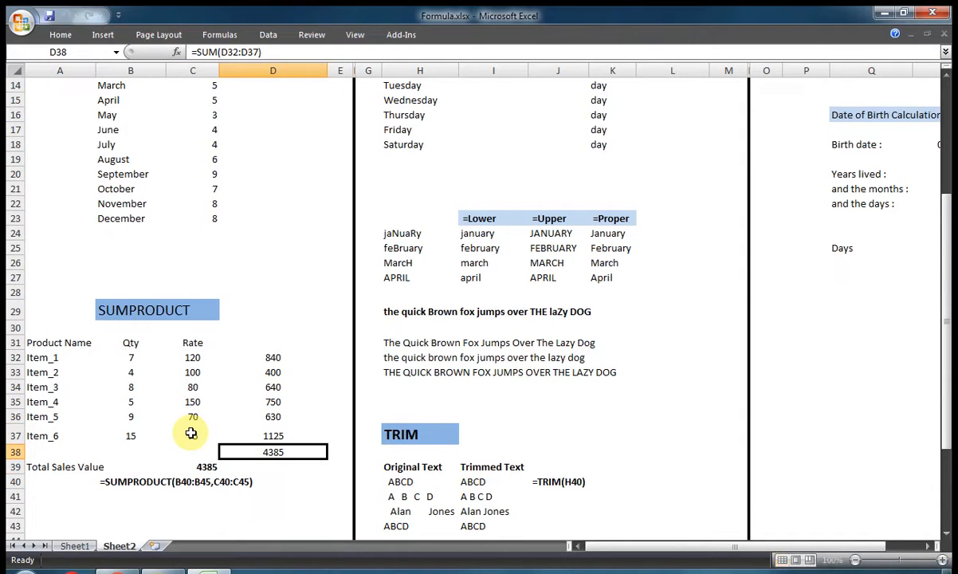
pyautogui.press('Up')
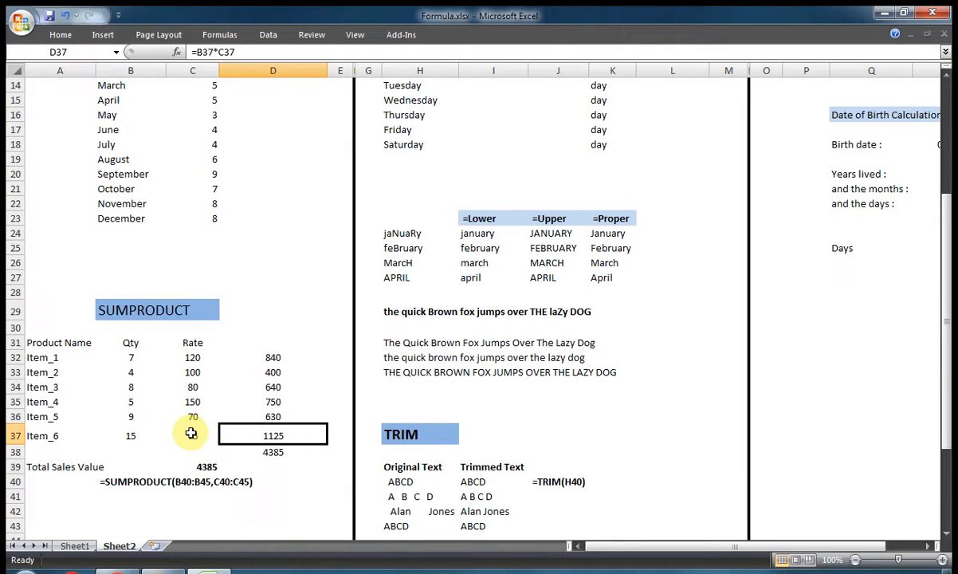
# Enter =MID(H3,4,1) in I3 to extract one character from the fourth position of the code in H3.
pyautogui.click(192, 434)
pyautogui.scroll(5, 191, 434)
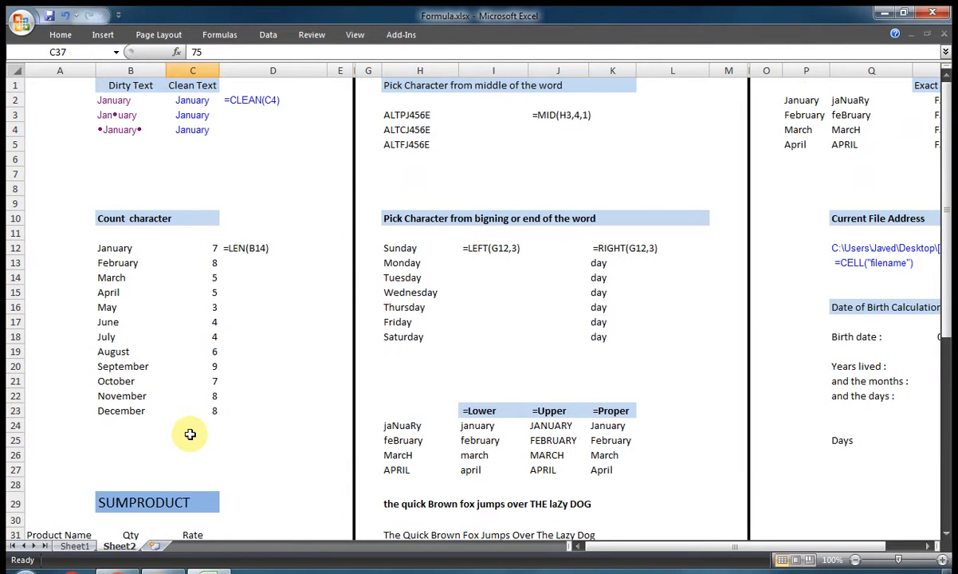
pyautogui.click(539, 116)
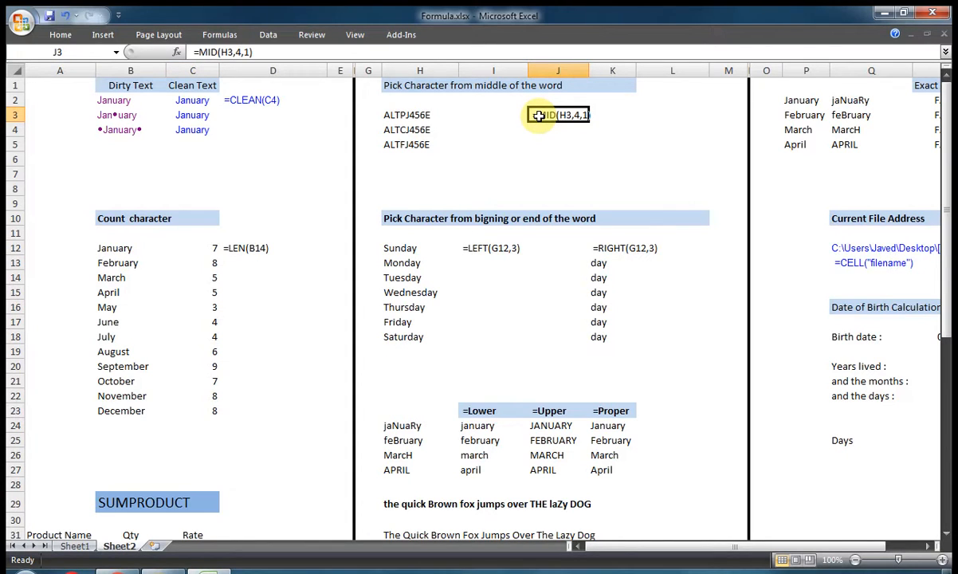
pyautogui.press('Left')
pyautogui.press('Left')
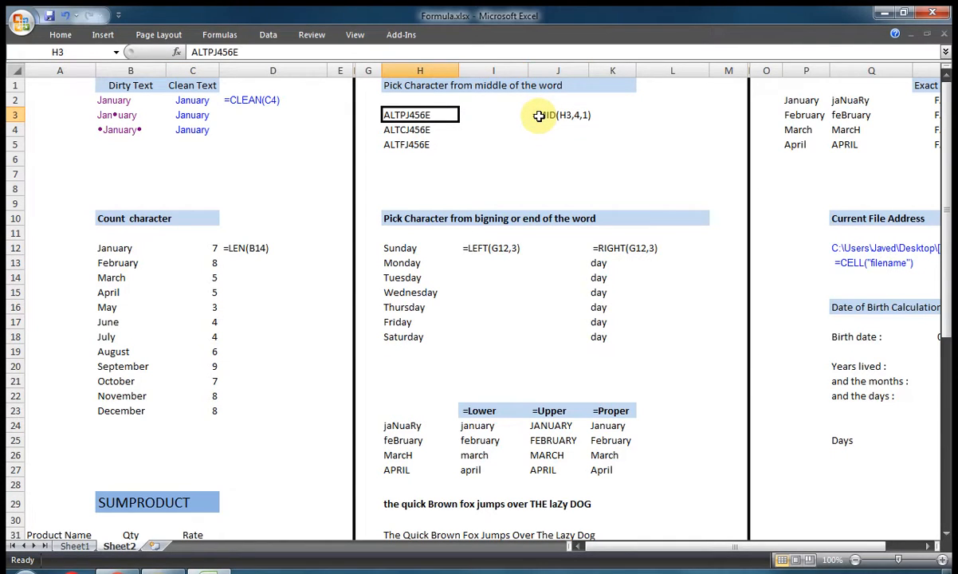
pyautogui.press('Right')
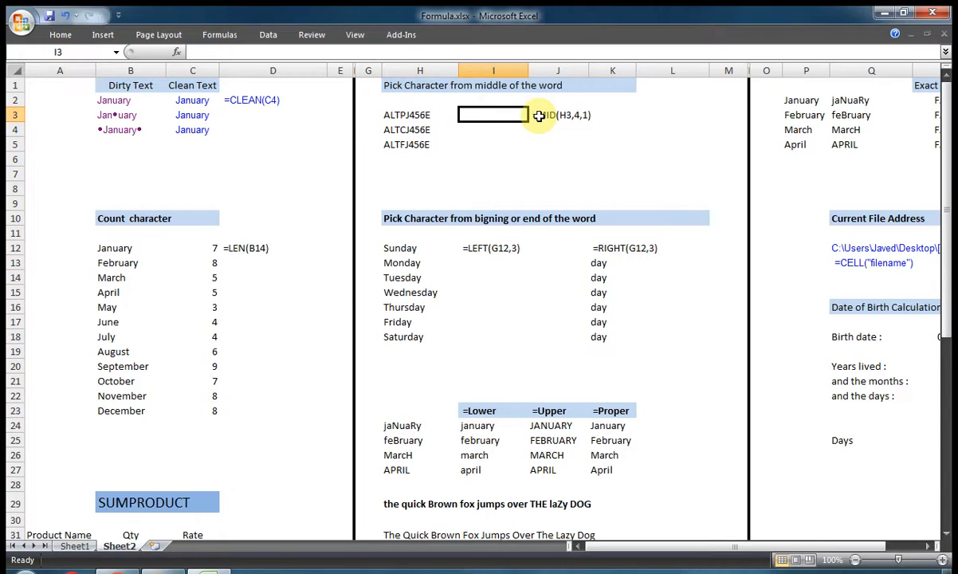
pyautogui.write('=')
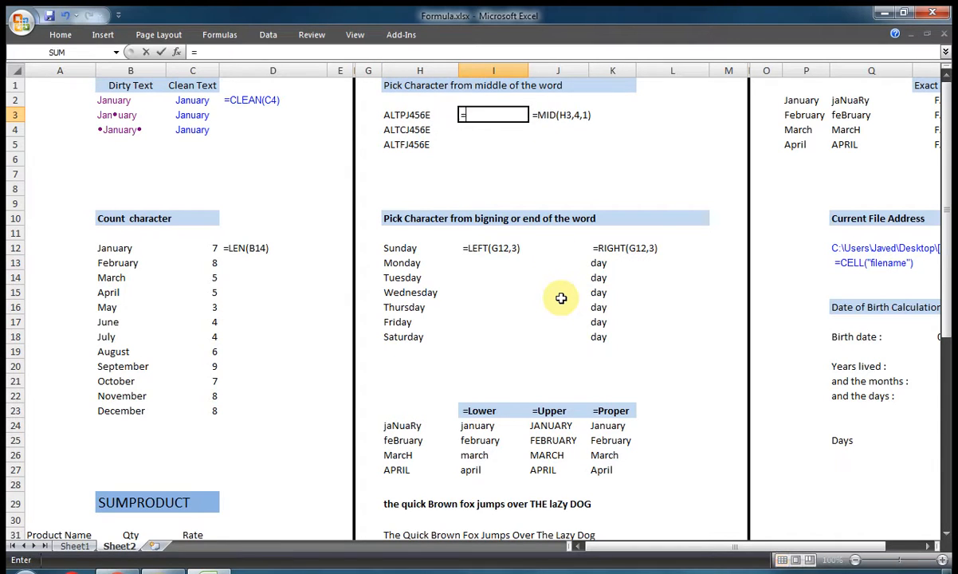
pyautogui.write('mi')
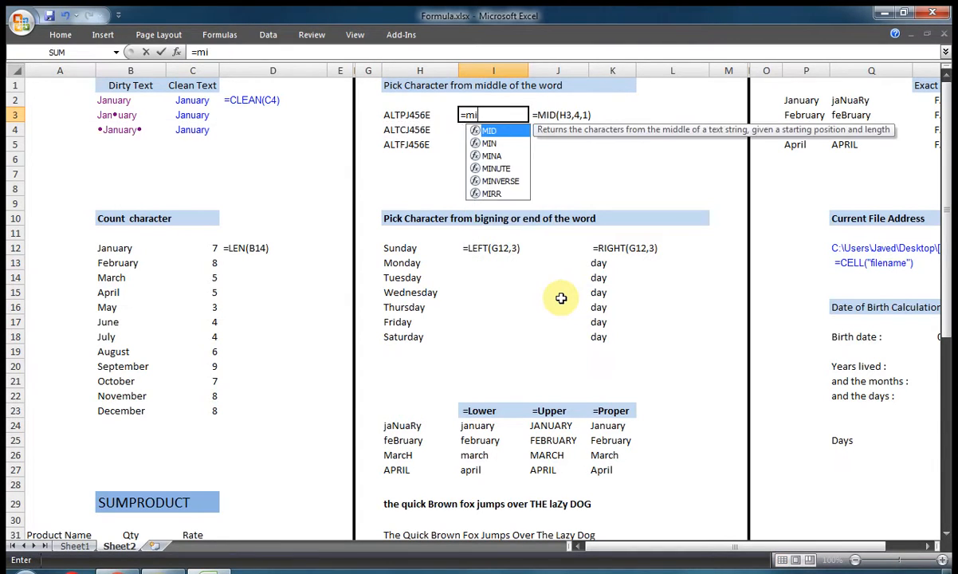
pyautogui.press('Tab')
pyautogui.press('Left')
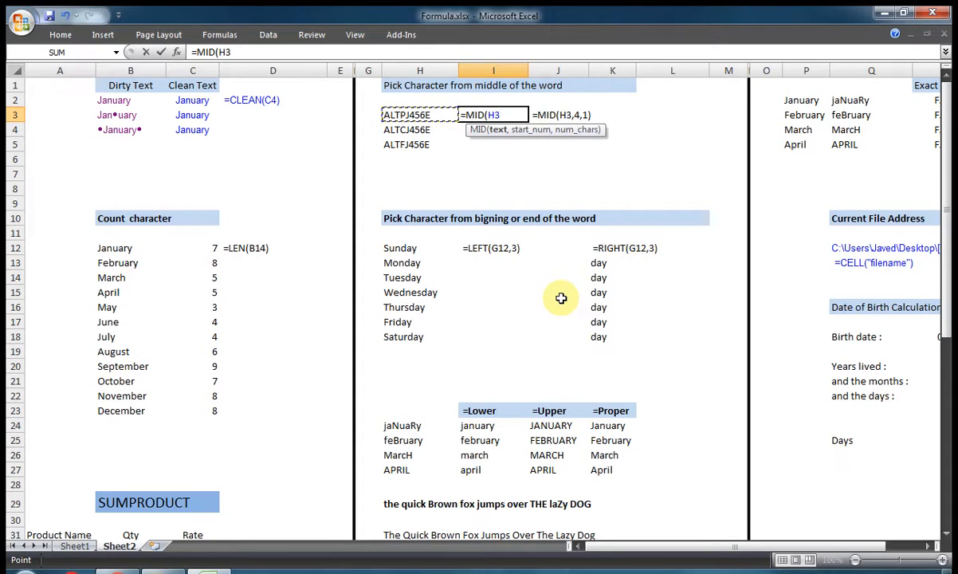
pyautogui.write(',')
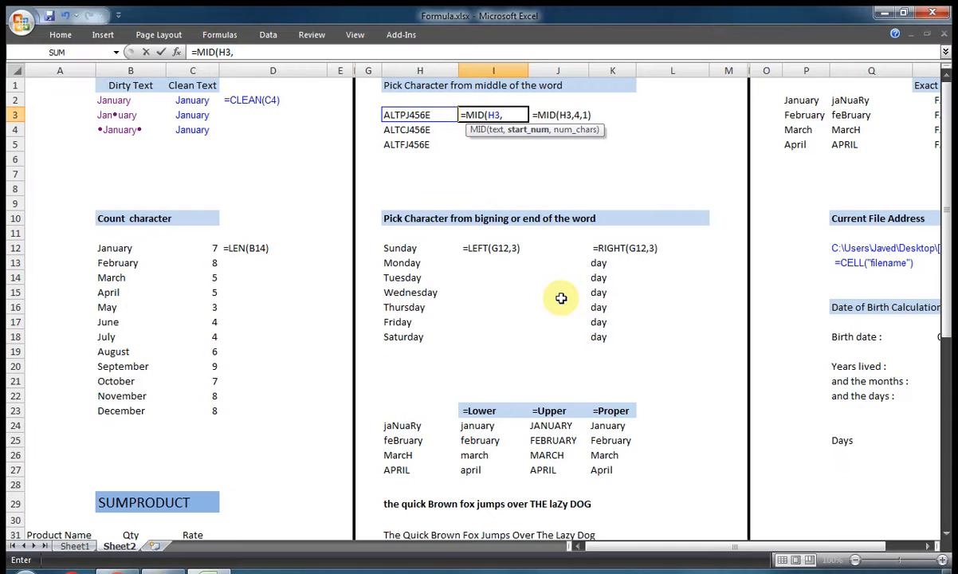
pyautogui.write('4,')
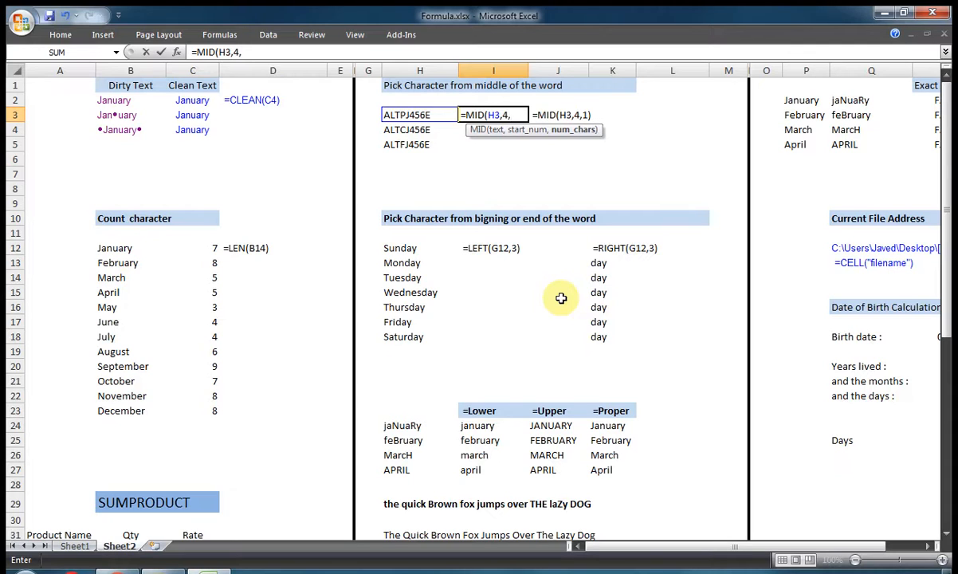
pyautogui.write('1')
pyautogui.press('Return')
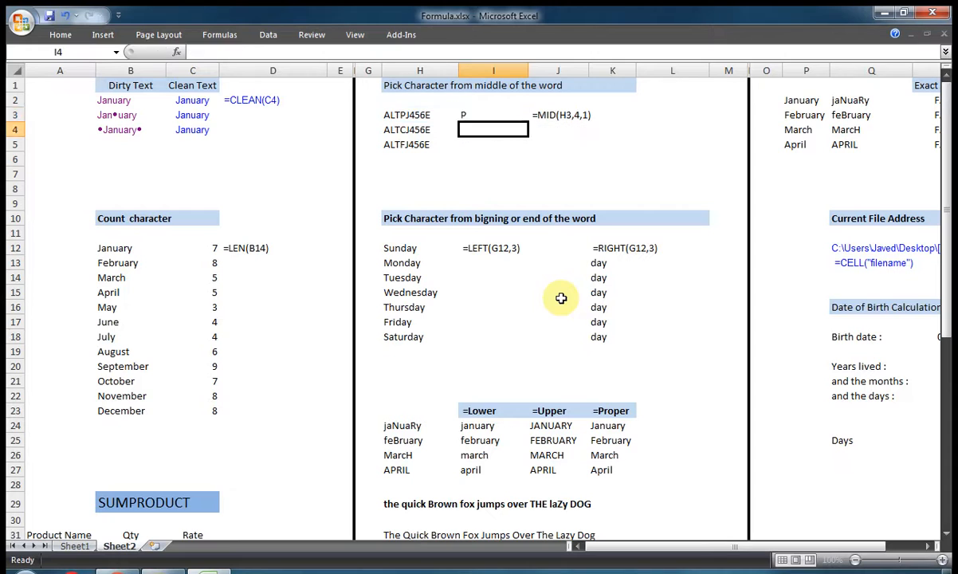
# Copy the one-character MID formula from I3 into I4:I5 for the other two codes.
pyautogui.press('Up')
pyautogui.hotkey('ctrl', 'c')
pyautogui.press('Down')
pyautogui.hotkey('shift', 'Down')
pyautogui.hotkey('ctrl', 'v')
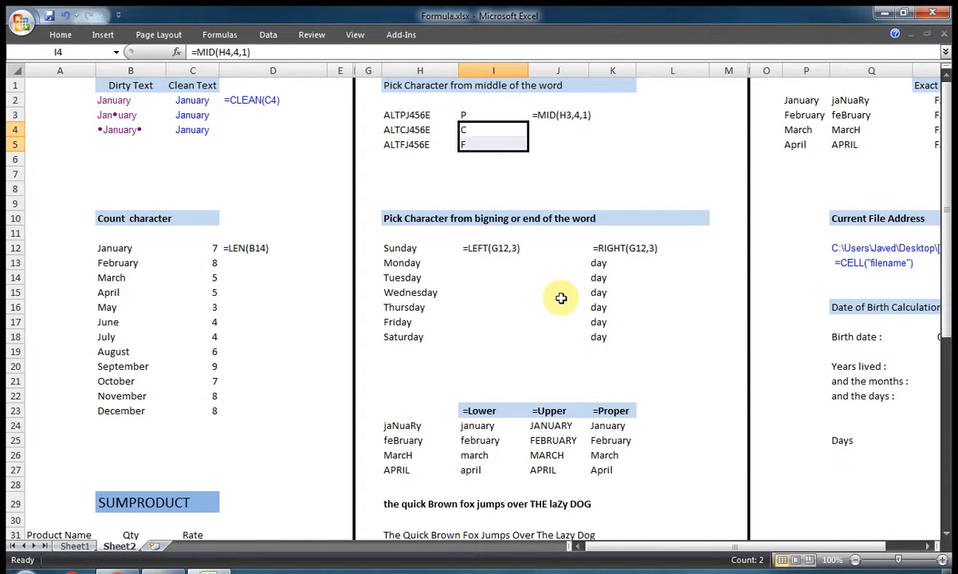
# Set the number of characters in the I3 MID formula to 2, making it =MID(H3,4,2).
pyautogui.press('Up')
pyautogui.press('F2')
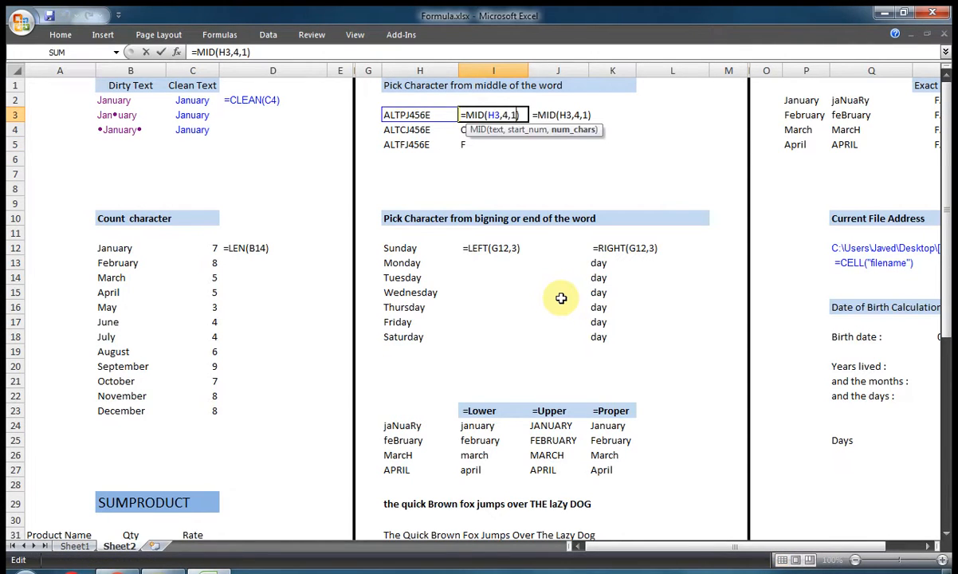
pyautogui.press('BackSpace')
pyautogui.press('BackSpace')
pyautogui.write('2)')
pyautogui.press('Return')
pyautogui.press('Up')
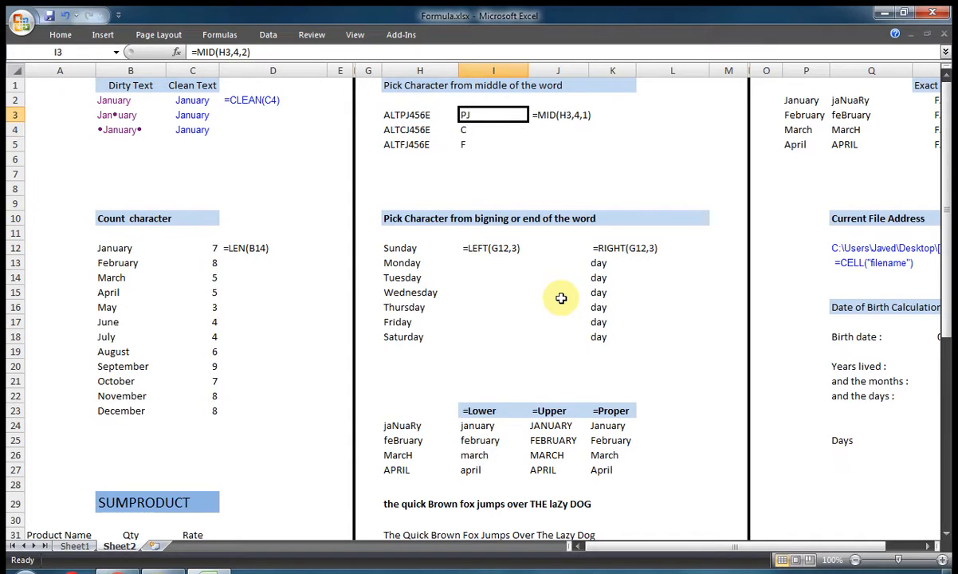
# Set the start position in the I3 MID formula to 2, making it =MID(H3,2,2).
pyautogui.press('F2')
pyautogui.press('Left')
pyautogui.press('Left')
pyautogui.press('Left')
pyautogui.press('BackSpace')
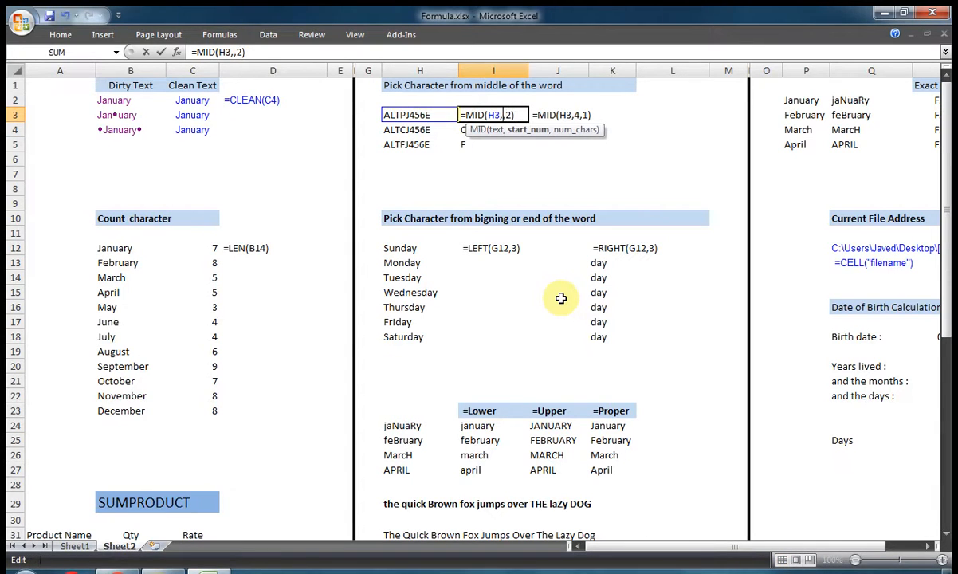
pyautogui.write('2')
pyautogui.press('Return')
pyautogui.press('Up')
pyautogui.press('Left')
pyautogui.press('Left')
pyautogui.press('Right')
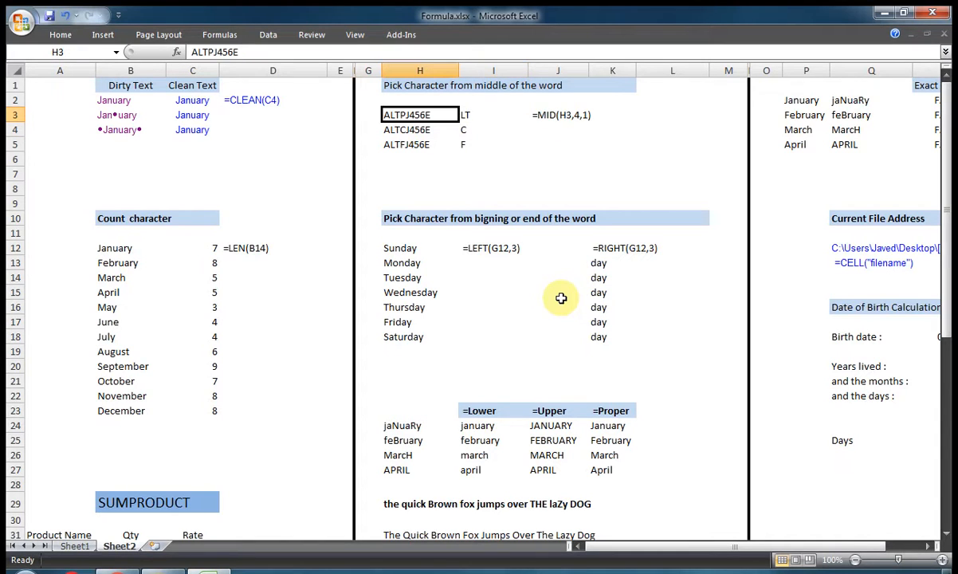
# Copy the revised MID formula from I3 over I4:I5.
pyautogui.press('Right')
pyautogui.hotkey('ctrl', 'c')
pyautogui.press('Down')
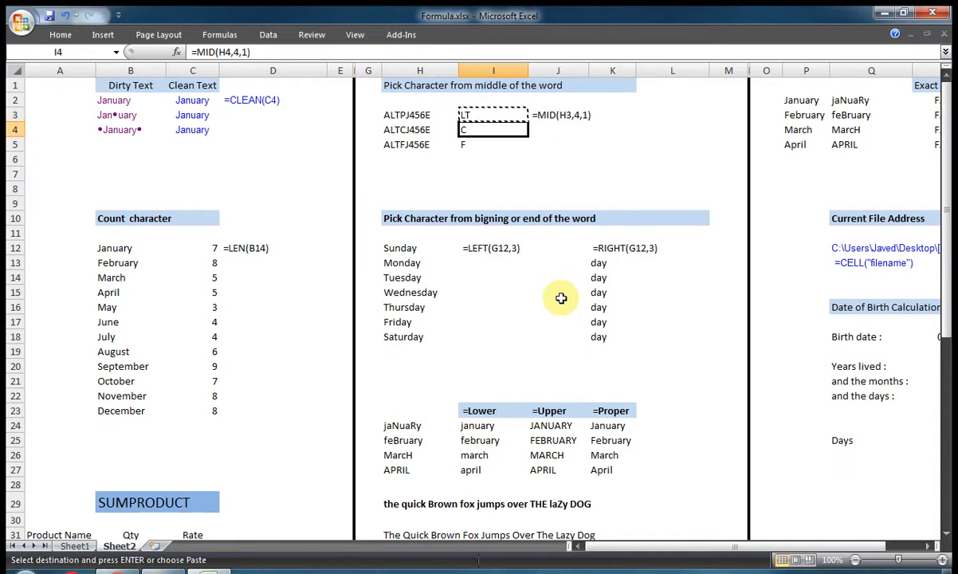
pyautogui.hotkey('shift', 'Down')
pyautogui.press('Return')
pyautogui.press('Up')
pyautogui.press('Down')
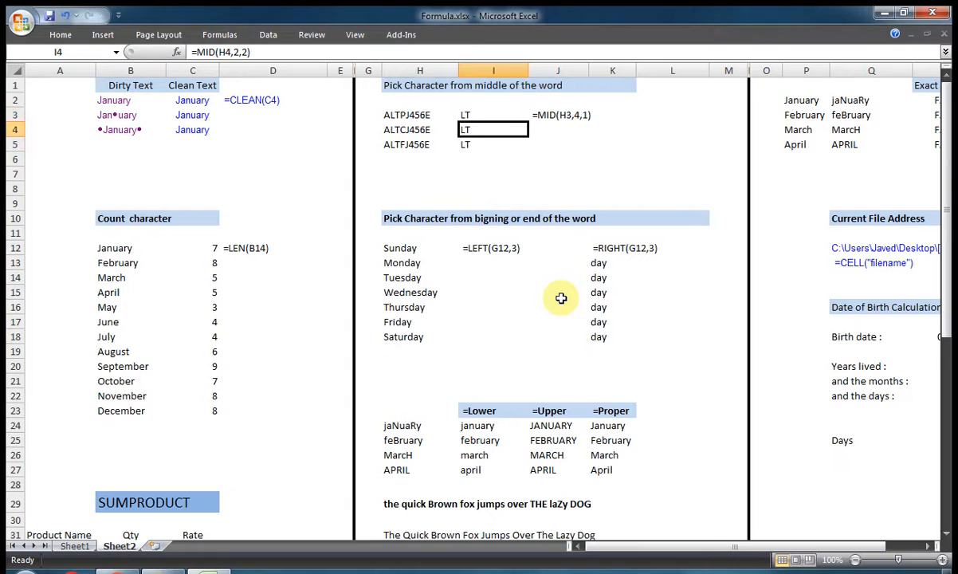
# Replace the sample text in I12 with =LEFT(H12,3) to extract the first three letters of Sunday.
pyautogui.press('Down')
pyautogui.press('Down')
pyautogui.press('Down')
pyautogui.press('Down')
pyautogui.press('Down')
pyautogui.press('Down')
pyautogui.press('Down')
pyautogui.press('Down')
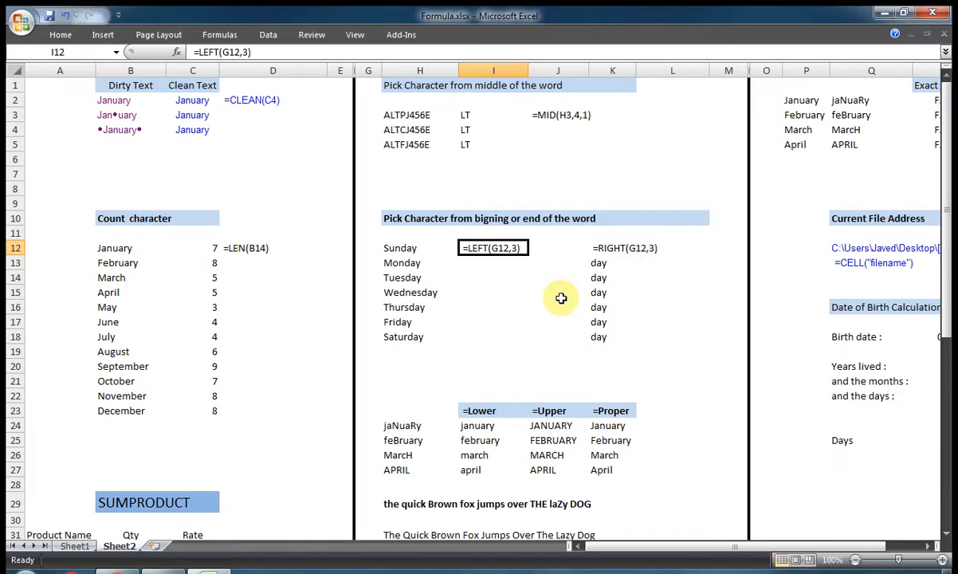
pyautogui.write('=')
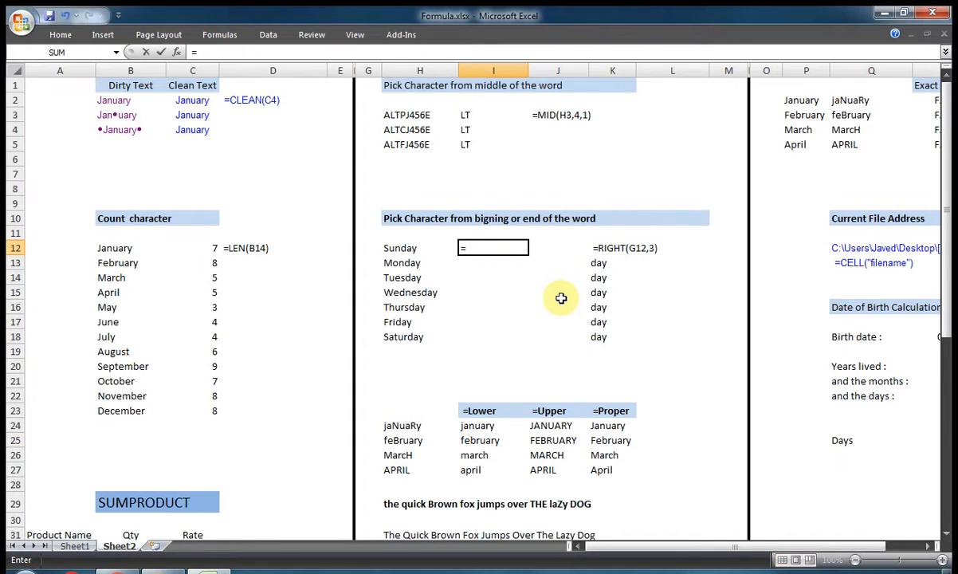
pyautogui.write('le')
pyautogui.press('Tab')
pyautogui.press('Left')
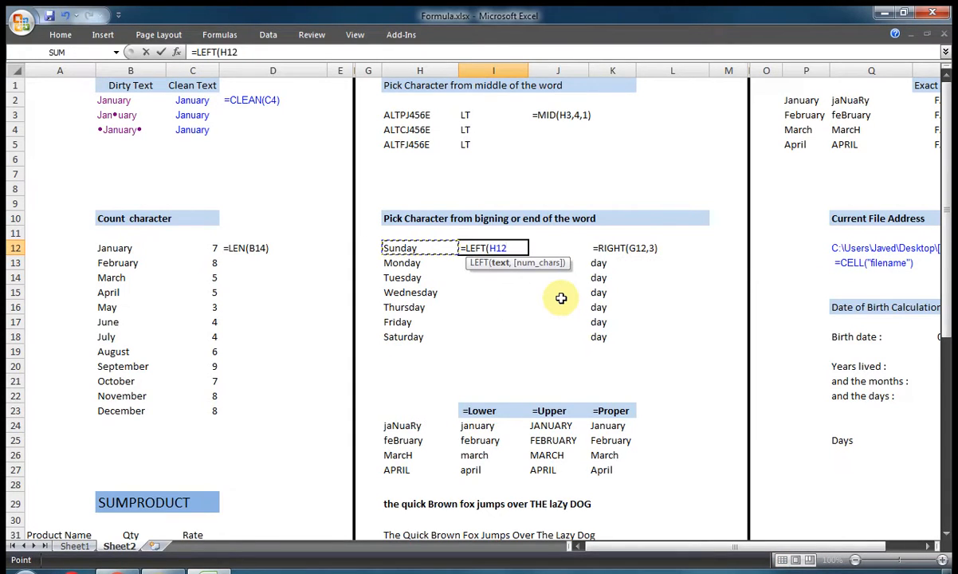
pyautogui.write(',')
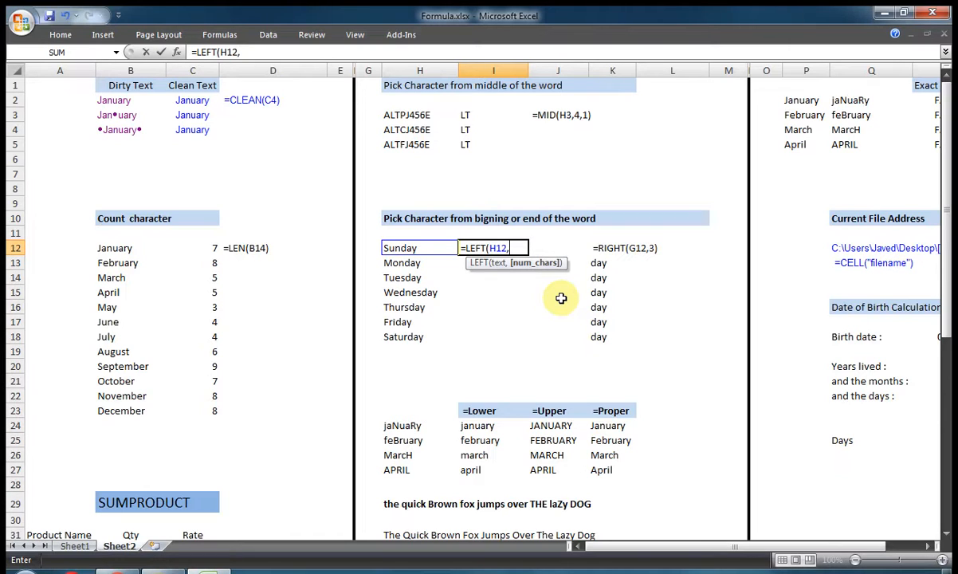
pyautogui.write('3')
pyautogui.press('Return')
# Copy the LEFT formula from I12 into I13:I18 for Monday through Saturday.
pyautogui.press('Up')
pyautogui.hotkey('ctrl', 'c')
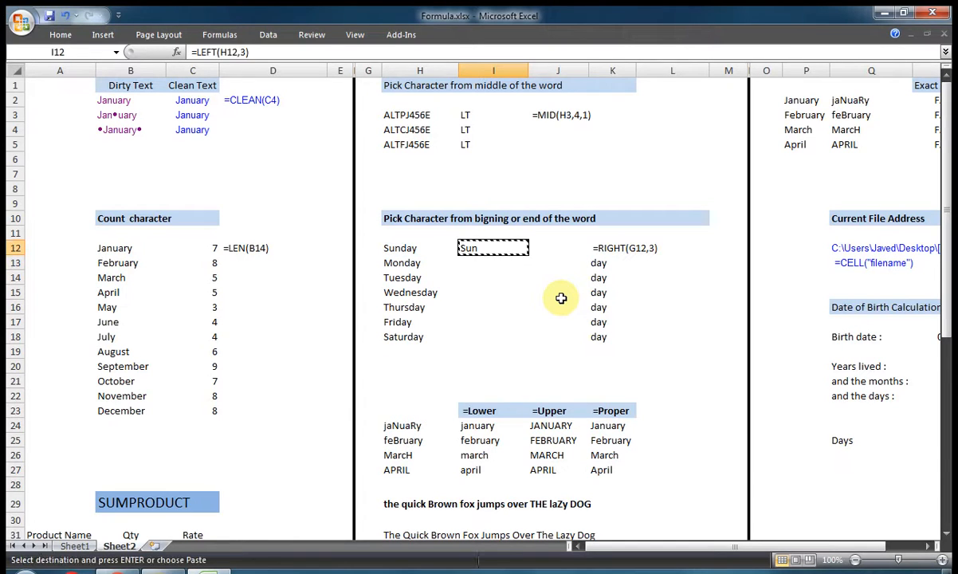
pyautogui.press('Down')
pyautogui.hotkey('shift', 'Down')
pyautogui.hotkey('shift', 'Down')
pyautogui.hotkey('shift', 'Down')
pyautogui.hotkey('shift', 'Down')
pyautogui.hotkey('shift', 'Down')
pyautogui.press('Return')
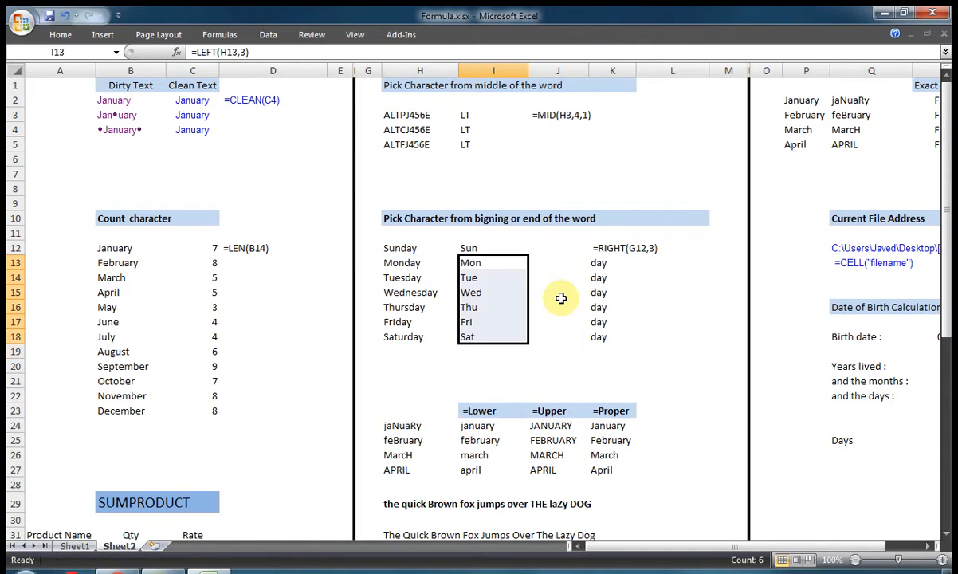
# Check the existing RIGHT formula for Monday in K13.
pyautogui.press('Up')
pyautogui.press('Right')
pyautogui.press('Right')
pyautogui.press('Down')
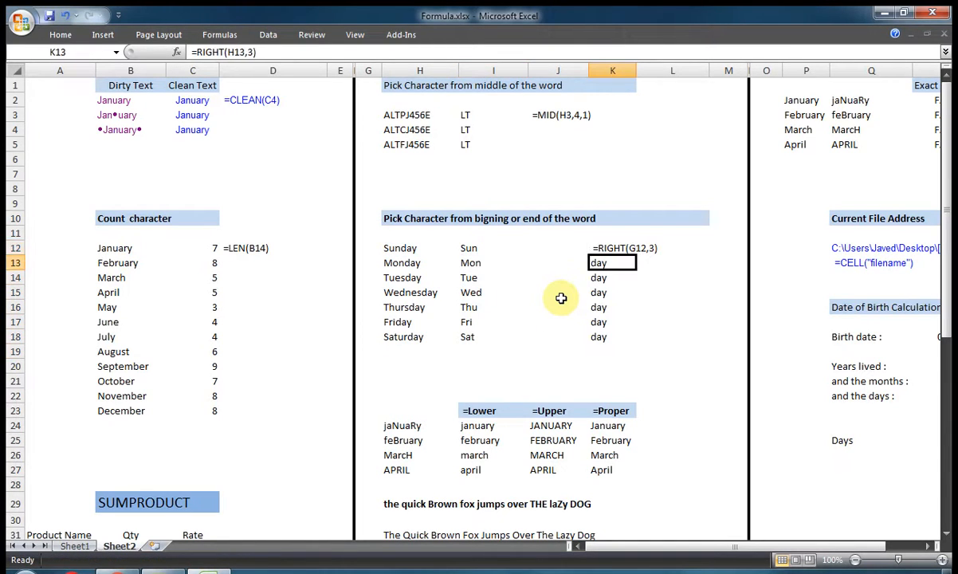
pyautogui.press('Right')
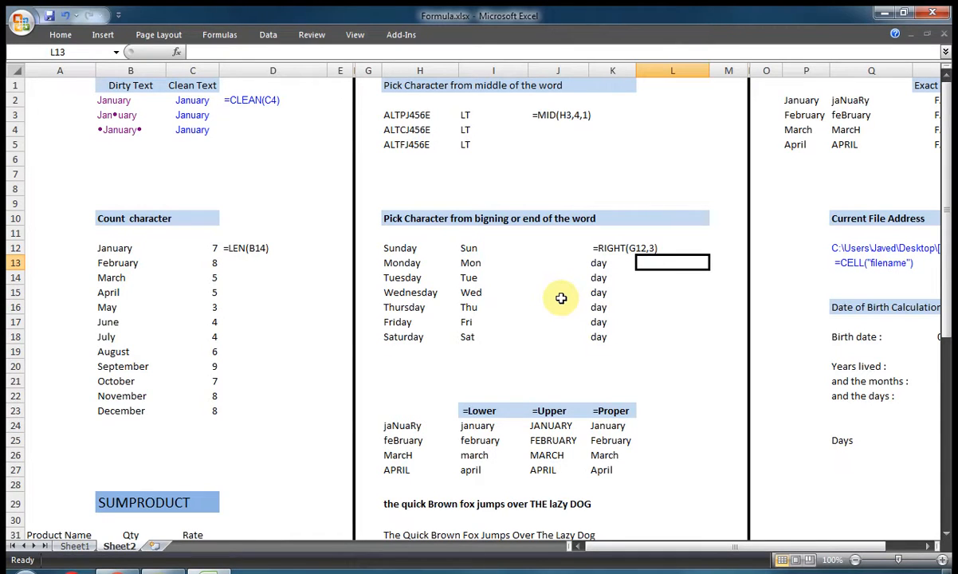
# Enter =RIGHT(H12,3) in J12 to extract the last three letters of Sunday.
pyautogui.press('Left')
pyautogui.press('Left')
pyautogui.press('Up')
pyautogui.press('Left')
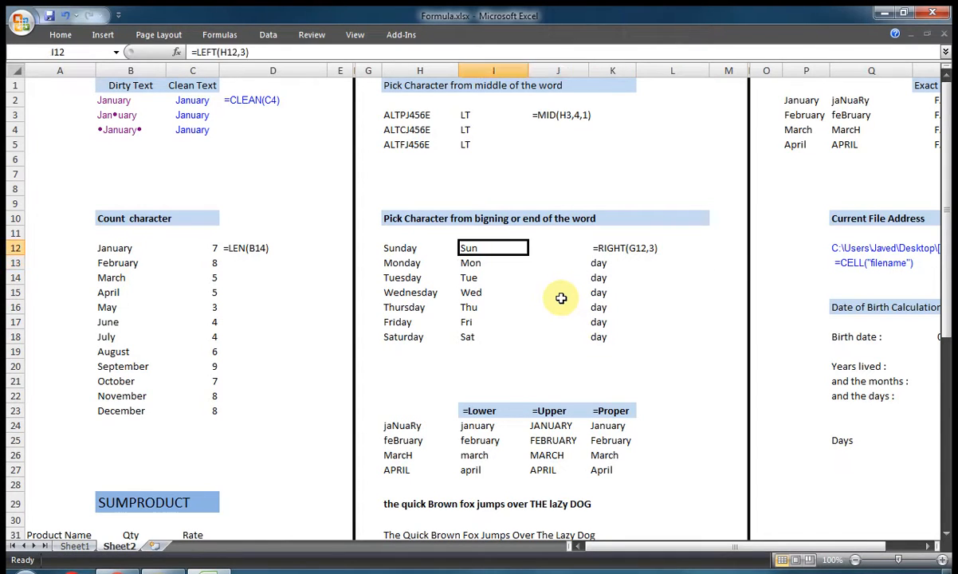
pyautogui.press('Right')
pyautogui.write('=')
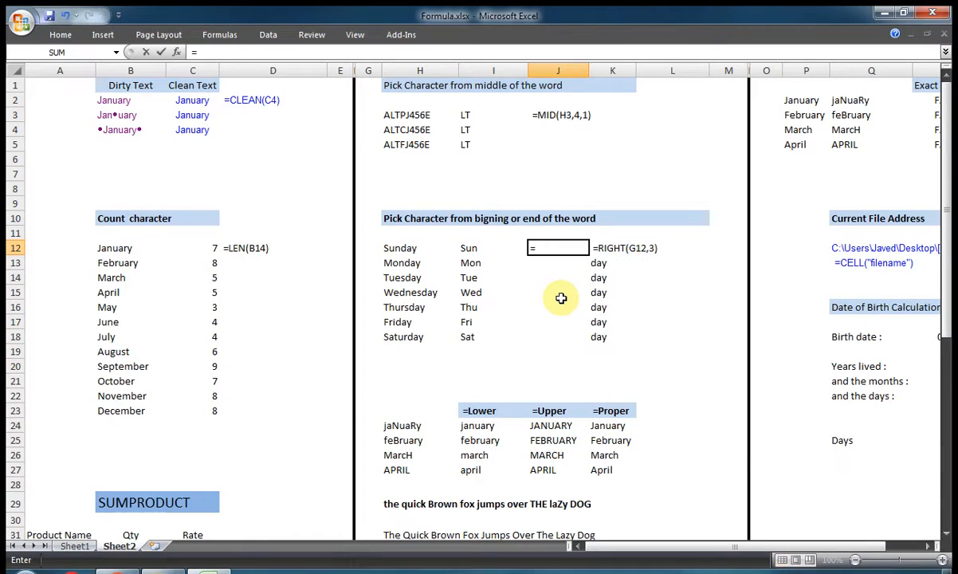
pyautogui.write('r')
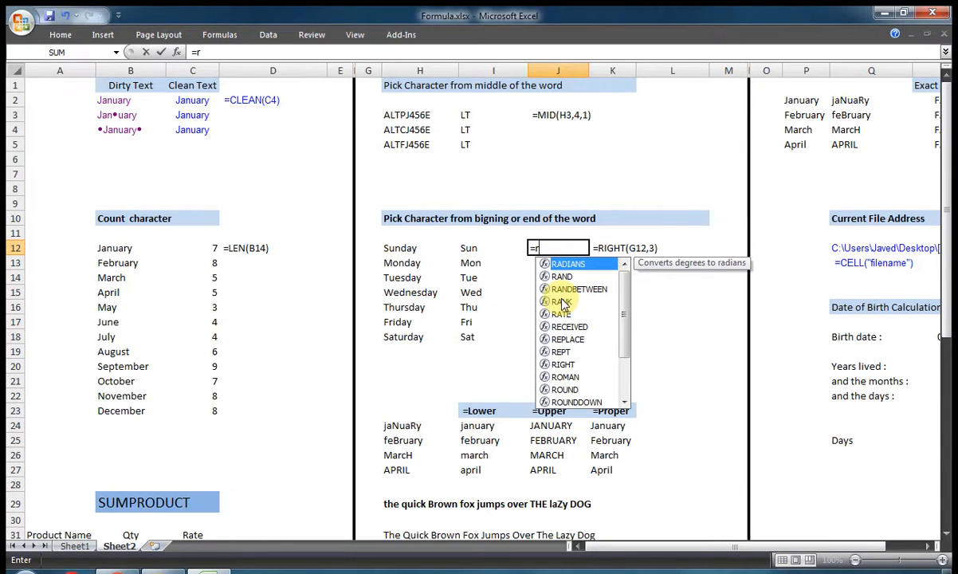
pyautogui.write('i')
pyautogui.press('Tab')
pyautogui.press('Left')
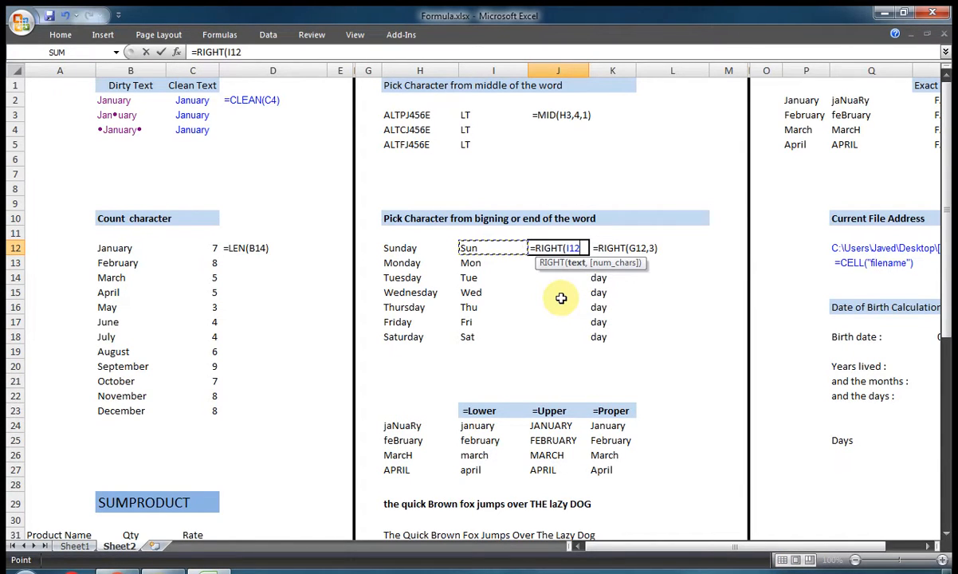
pyautogui.press('Left')
pyautogui.write(',2')
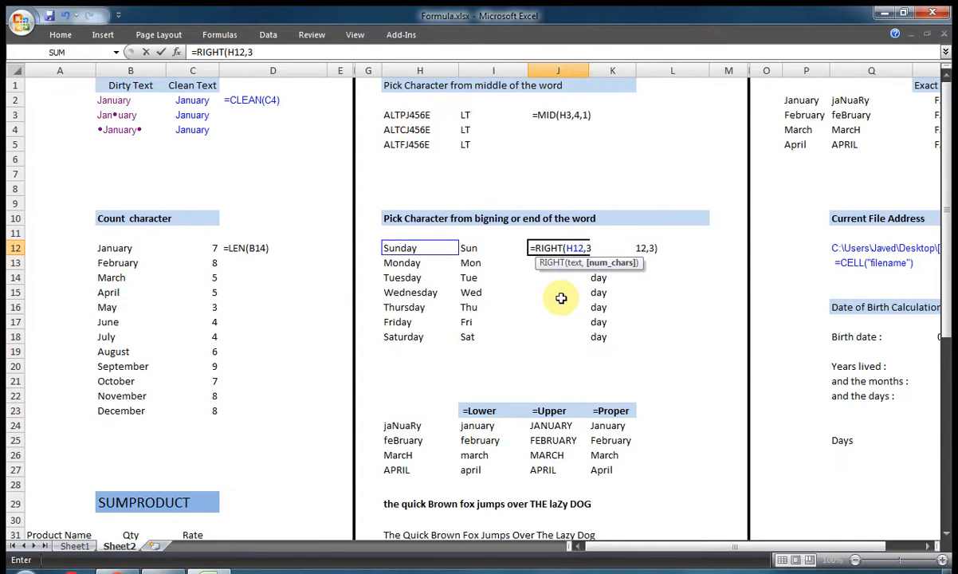
pyautogui.press('Return')
# Copy the three-character RIGHT formula from J12 into J13:J18 for the remaining weekdays.
pyautogui.press('Up')
pyautogui.hotkey('ctrl', 'c')
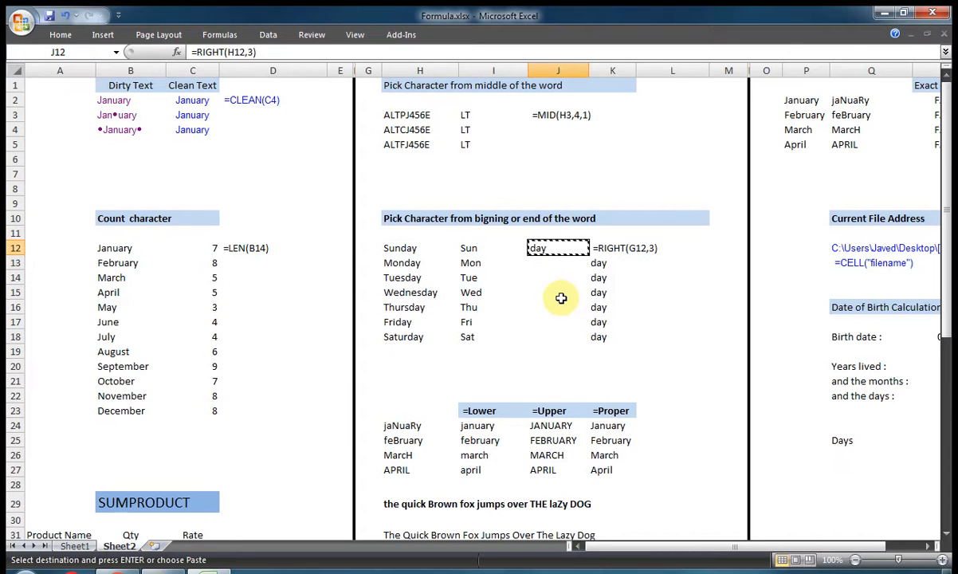
pyautogui.hotkey('shift', 'Down')
pyautogui.hotkey('shift', 'Down')
pyautogui.hotkey('shift', 'Down')
pyautogui.hotkey('shift', 'Down')
pyautogui.hotkey('shift', 'Down')
pyautogui.hotkey('shift', 'Down')
pyautogui.press('Return')
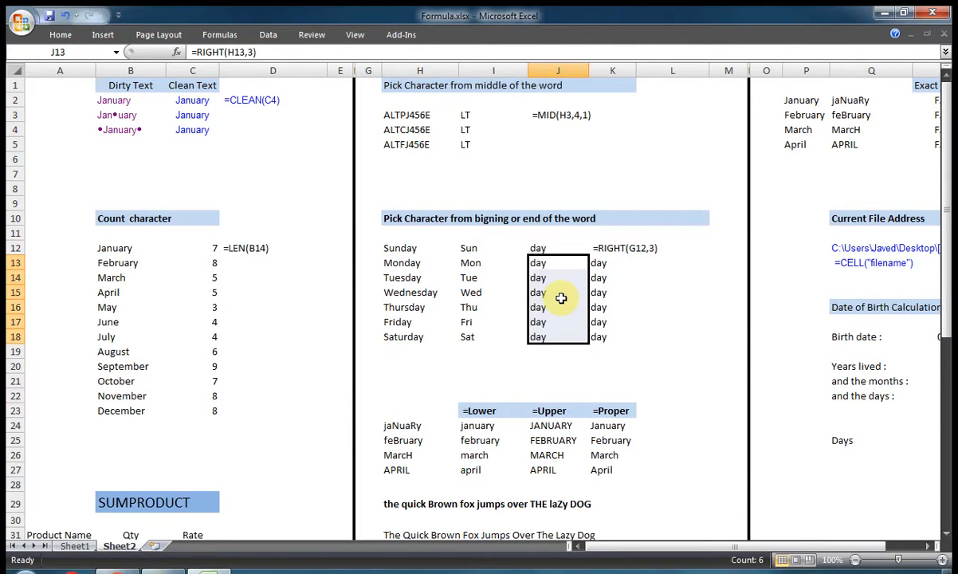
# Set the number of characters in the J12 RIGHT formula to 2.
pyautogui.press('F2')
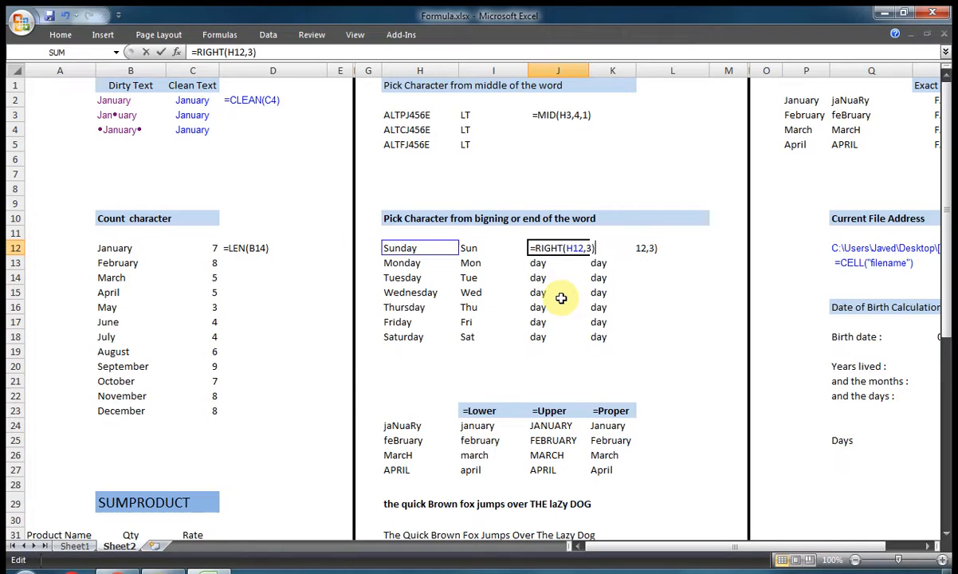
pyautogui.press('BackSpace')
pyautogui.write('2')
pyautogui.press('Return')
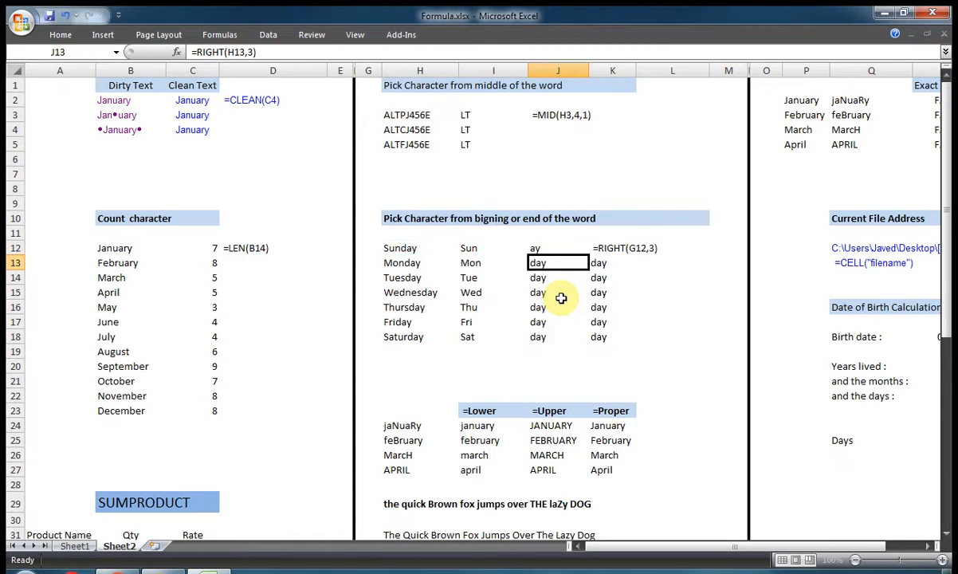
# Copy the two-character RIGHT formula from J12 over J13:J18.
pyautogui.press('Up')
pyautogui.hotkey('ctrl', 'c')
pyautogui.press('Down')
pyautogui.hotkey('ctrl', 'shift', 'Down')
pyautogui.press('Return')
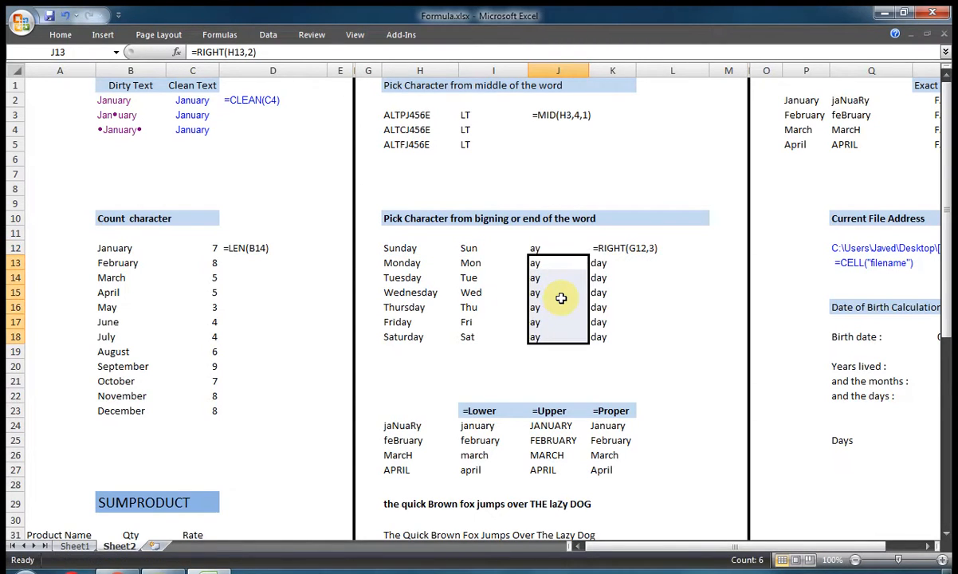
# Examine the mixed-case month names in H24:H27 beside the Lower, Upper and Proper columns.
pyautogui.press('Down')
pyautogui.press('Down')
pyautogui.press('Down')
pyautogui.press('Down')
pyautogui.press('Down')
pyautogui.press('Down')
pyautogui.press('Down')
pyautogui.press('Down')
pyautogui.press('Down')
pyautogui.press('Down')
pyautogui.press('Down')
pyautogui.press('Down')
pyautogui.press('Down')
pyautogui.press('Down')
pyautogui.press('Down')
pyautogui.press('Down')
pyautogui.press('Down')
pyautogui.press('Down')
pyautogui.press('Up')
pyautogui.press('Up')
pyautogui.press('Up')
pyautogui.press('Up')
pyautogui.press('Up')
pyautogui.press('Up')
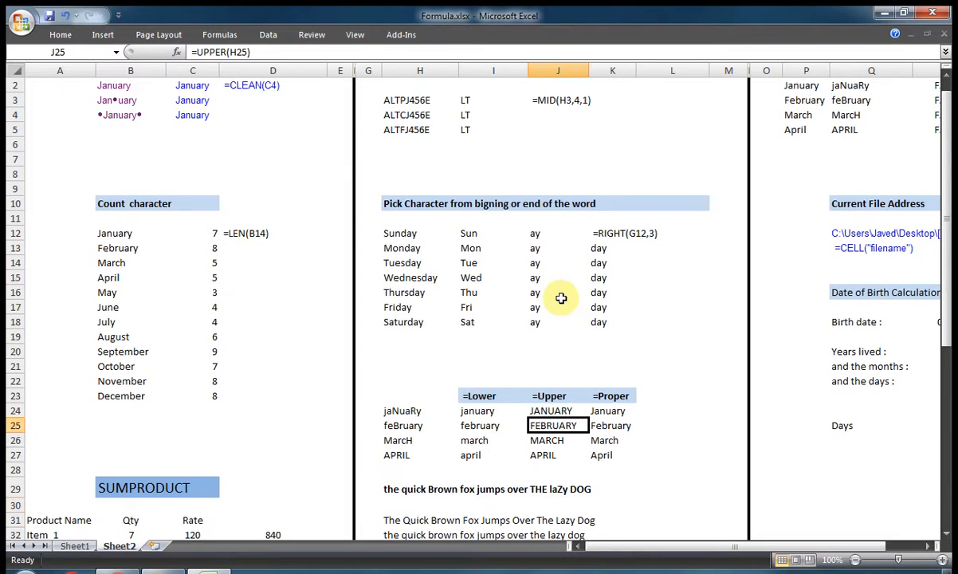
pyautogui.press('Down')
pyautogui.press('Down')
pyautogui.press('Down')
pyautogui.press('Down')
pyautogui.press('Down')
pyautogui.press('Down')
pyautogui.press('Down')
pyautogui.press('Down')
pyautogui.press('Down')
pyautogui.press('Down')
pyautogui.press('Down')
pyautogui.press('Down')
pyautogui.press('Down')
pyautogui.press('Down')
pyautogui.press('Up')
pyautogui.press('Up')
pyautogui.press('Up')
pyautogui.press('Up')
pyautogui.press('Up')
pyautogui.press('Up')
pyautogui.press('Up')
pyautogui.press('Up')
pyautogui.press('Up')
pyautogui.press('Up')
pyautogui.press('Up')
pyautogui.press('Up')
pyautogui.press('Up')
pyautogui.press('Up')
pyautogui.press('Left')
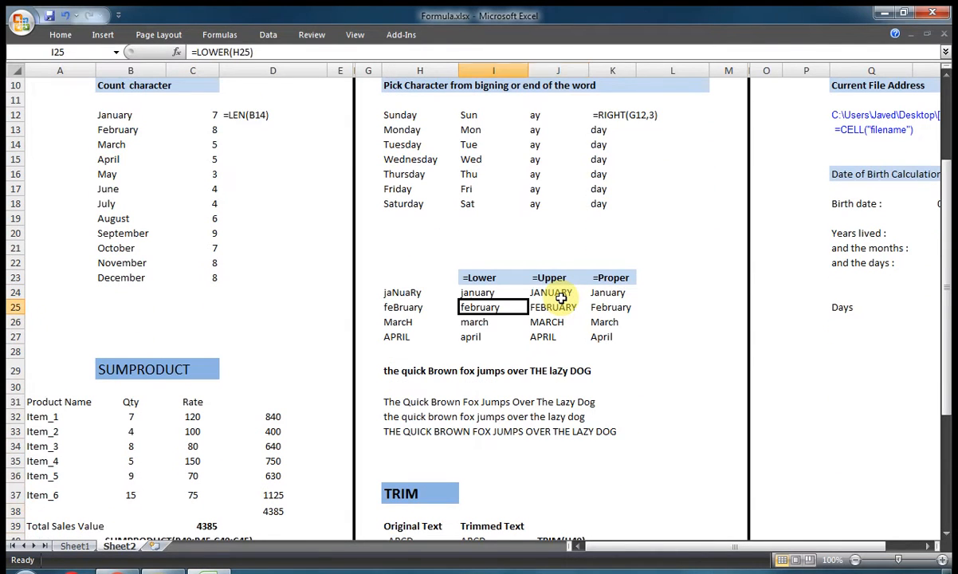
pyautogui.press('Left')
pyautogui.press('Up')
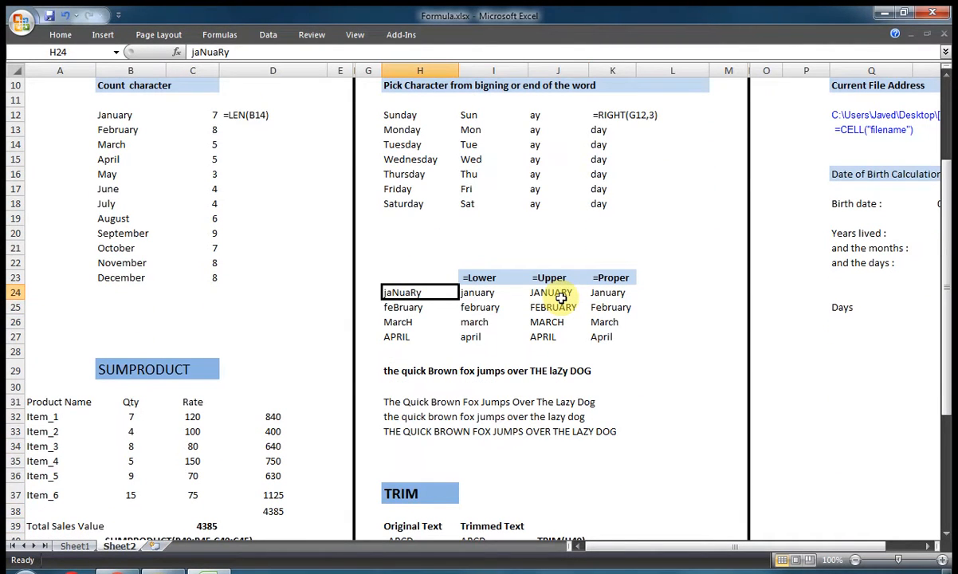
pyautogui.press('Down')
pyautogui.press('Down')
pyautogui.press('Down')
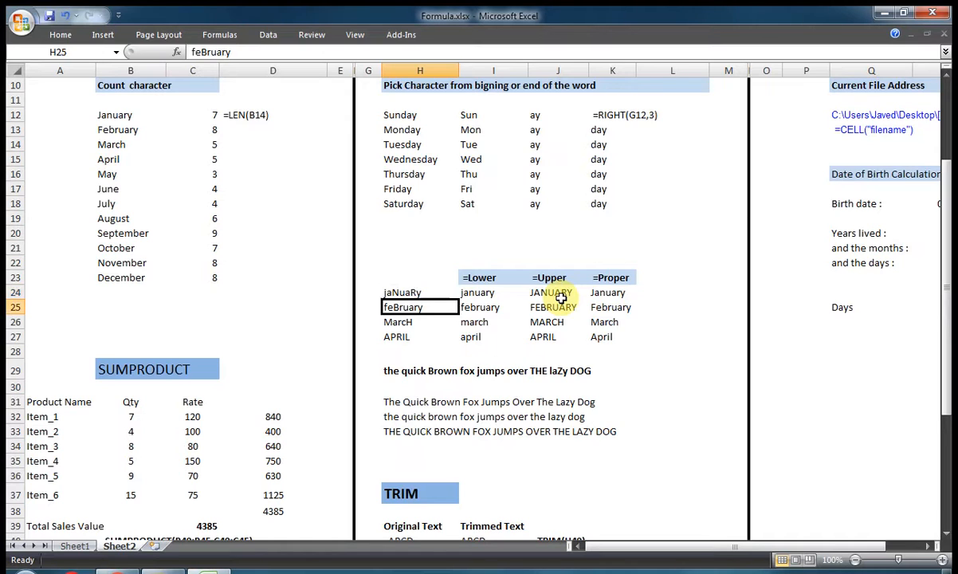
pyautogui.press('Up')
pyautogui.press('Up')
pyautogui.press('Up')
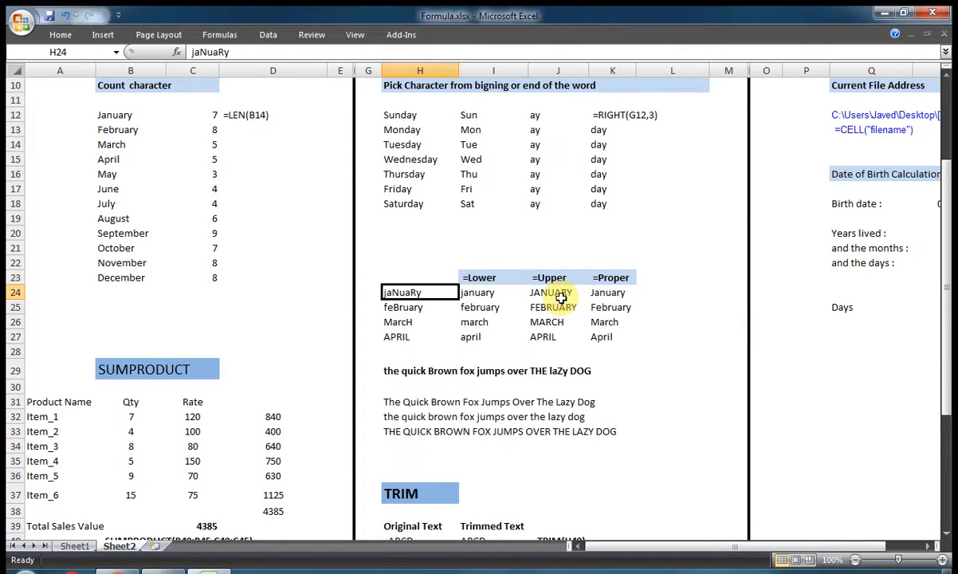
# Inspect the LOWER, UPPER and PROPER formulas for the first month in I24:K24.
pyautogui.press('Right')
pyautogui.press('Up')
pyautogui.press('Down')
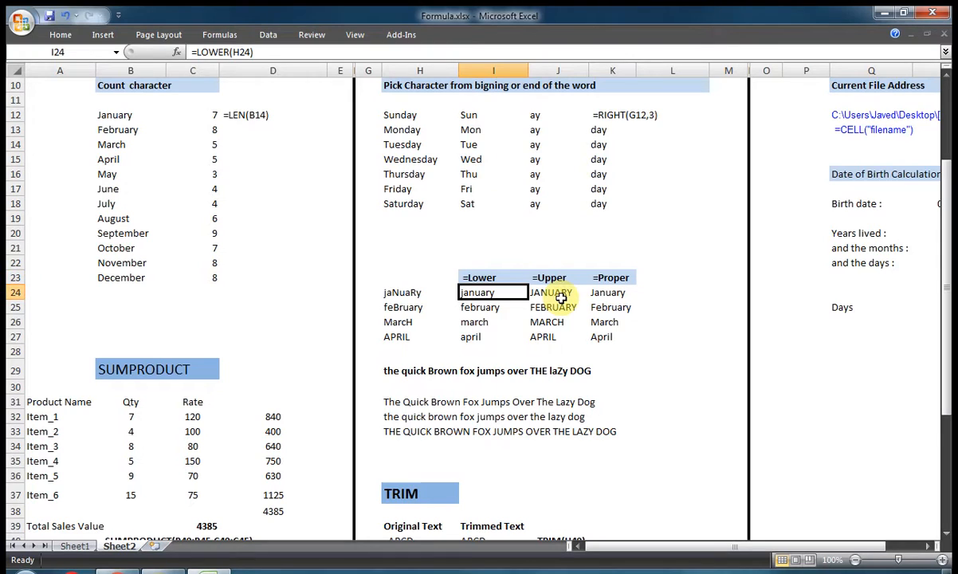
pyautogui.press('F2')
pyautogui.press('Escape')
pyautogui.press('Right')
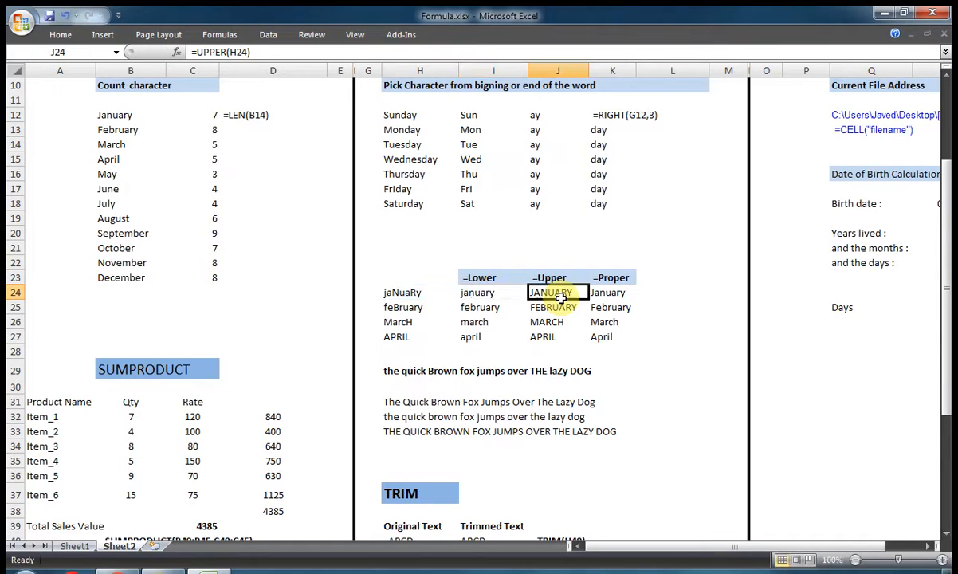
pyautogui.press('F2')
pyautogui.press('Escape')
pyautogui.press('Right')
pyautogui.press('F2')
pyautogui.press('Escape')
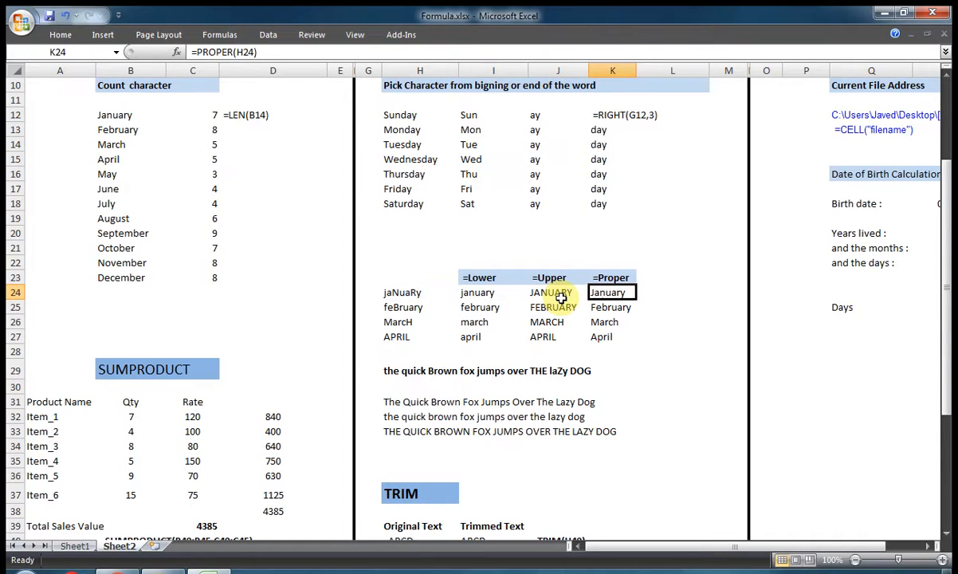
# Review the Lower column heading in I23 and recheck the LOWER formula in I24.
pyautogui.press('Down')
pyautogui.press('Left')
pyautogui.press('Left')
pyautogui.press('Up')
pyautogui.press('Up')
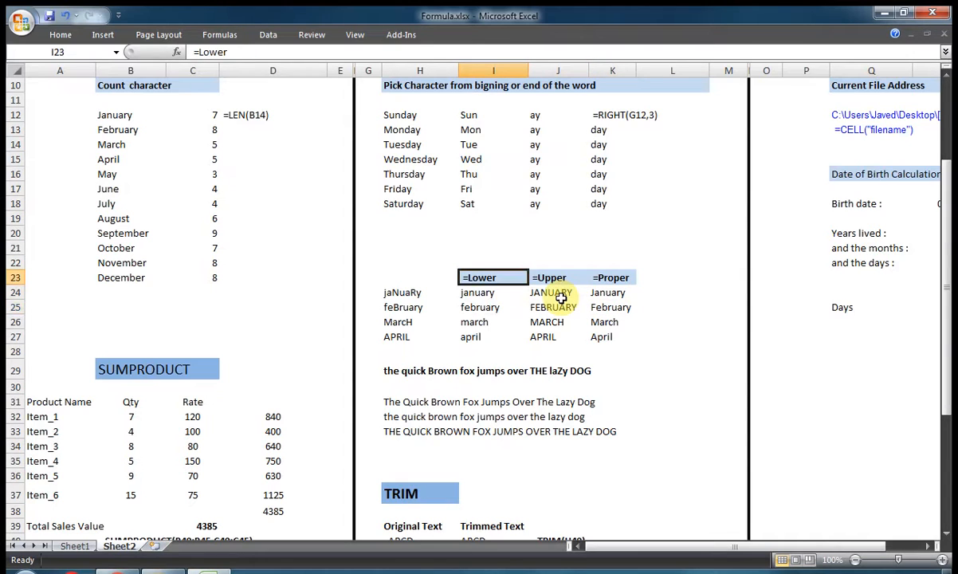
pyautogui.press('Down')
pyautogui.press('Down')
pyautogui.press('Up')
pyautogui.press('Up')
pyautogui.press('Down')
pyautogui.press('F2')
pyautogui.press('Escape')
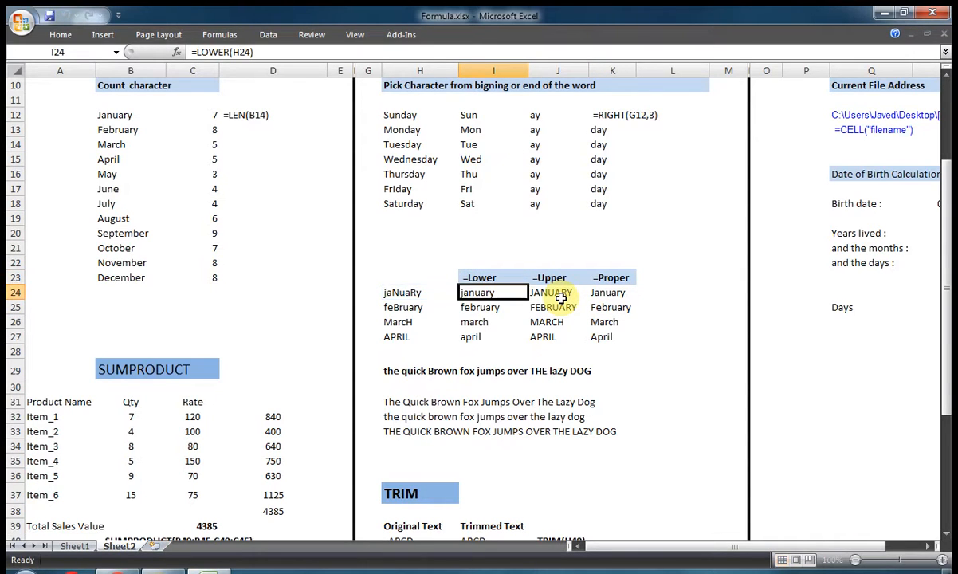
# Examine the mixed-case sentence in H29 and the converted version in H31.
pyautogui.press('Down')
pyautogui.press('Down')
pyautogui.press('Down')
pyautogui.press('Down')
pyautogui.press('Down')
pyautogui.press('Down')
pyautogui.press('Left')
pyautogui.press('Left')
pyautogui.press('Up')
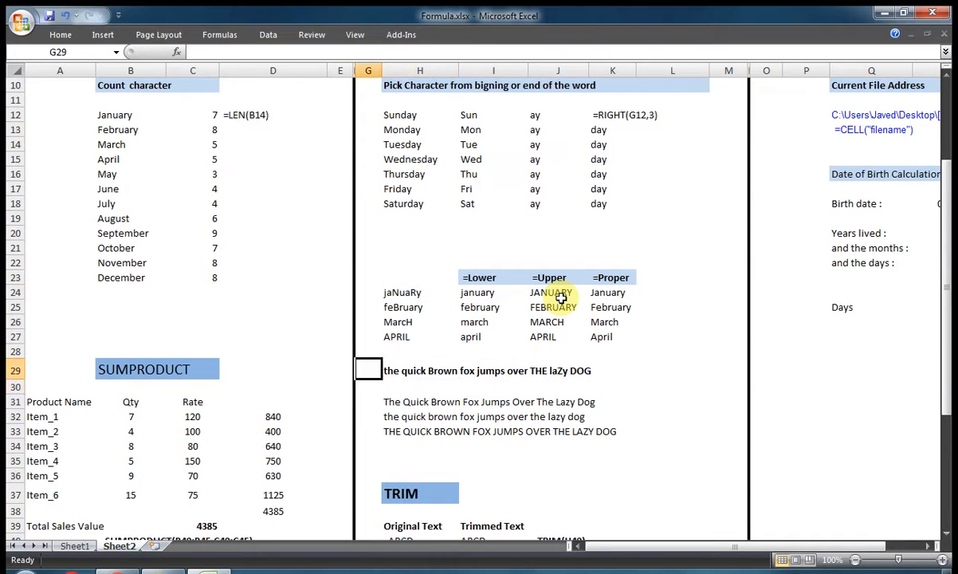
pyautogui.press('Down')
pyautogui.press('Down')
pyautogui.press('Right')
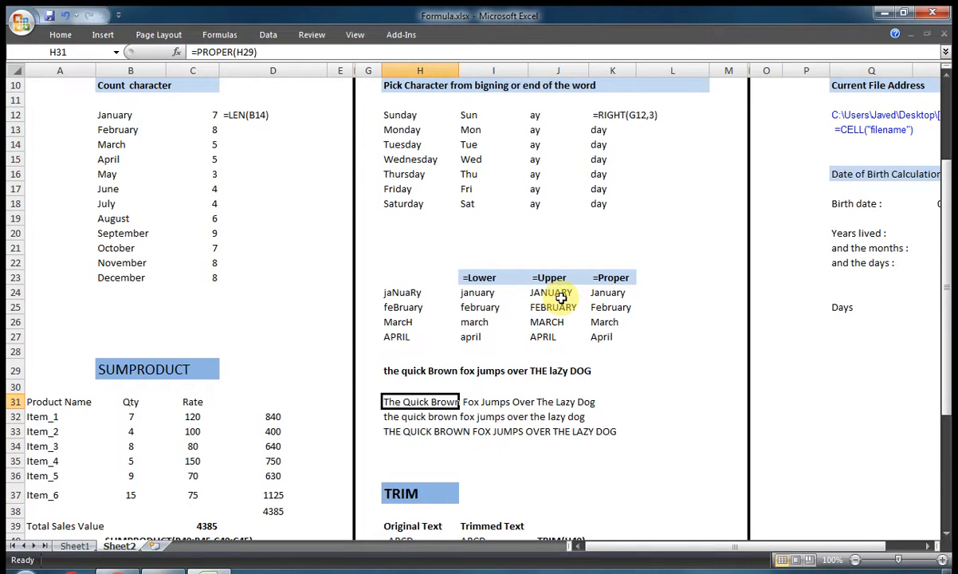
pyautogui.press('Up')
pyautogui.press('Up')
pyautogui.press('Right')
pyautogui.press('Right')
pyautogui.press('Left')
pyautogui.press('Left')
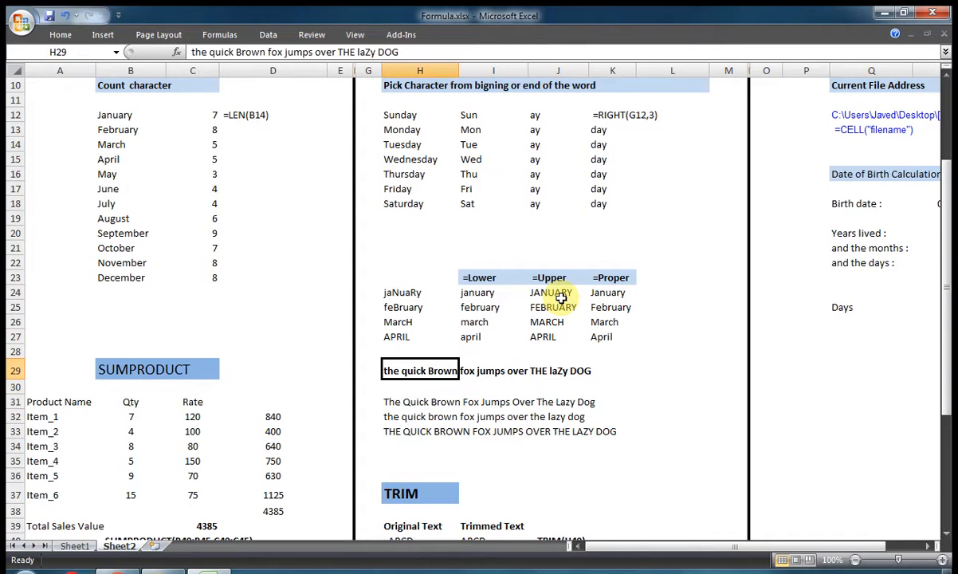
pyautogui.press('Right')
pyautogui.press('Left')
# Inspect the PROPER, LOWER and UPPER formulas in H31:H33 that convert the sentence in H29.
pyautogui.press('Down')
pyautogui.press('Down')
pyautogui.press('F2')
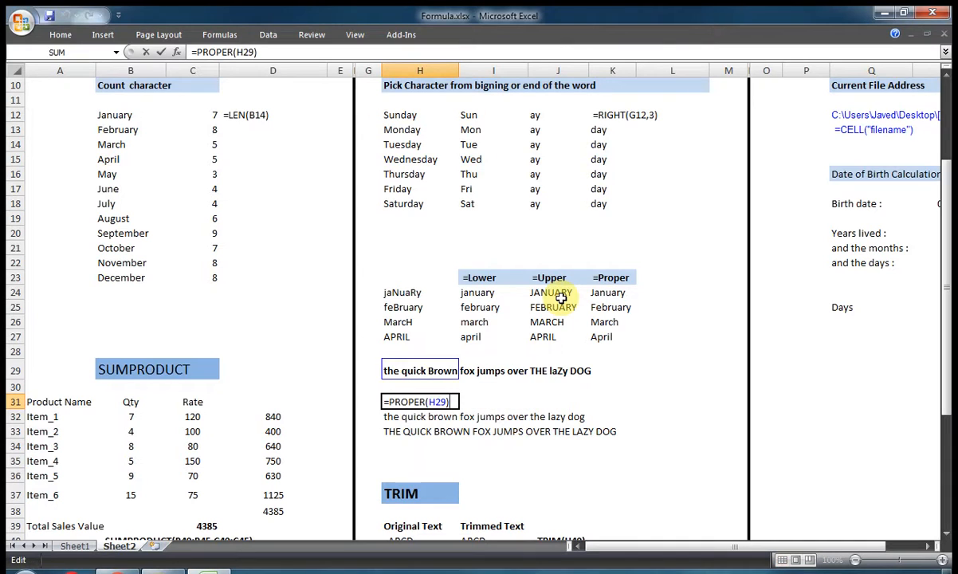
pyautogui.press('Escape')
pyautogui.press('Down')
pyautogui.press('F2')
pyautogui.press('Escape')
pyautogui.press('Down')
pyautogui.press('F2')
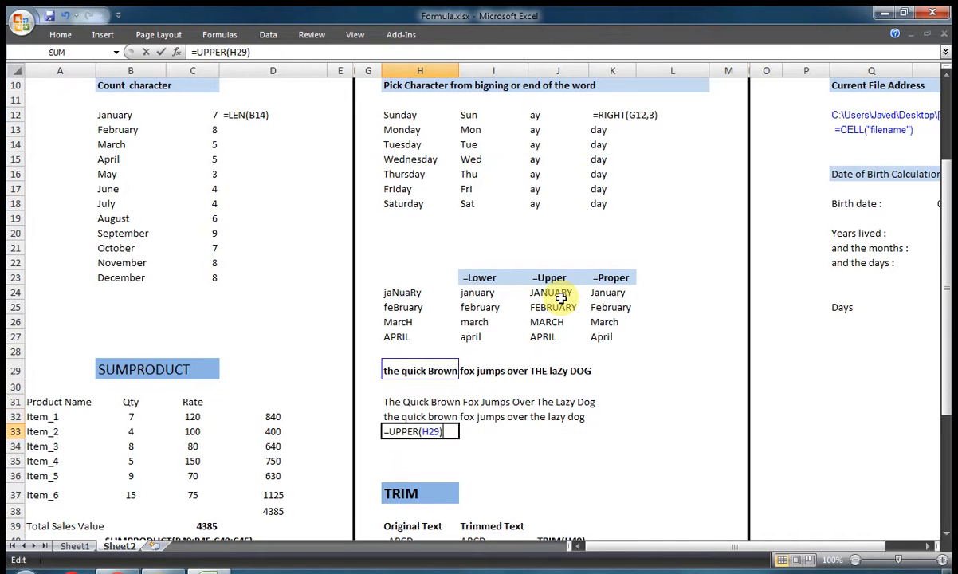
pyautogui.press('Escape')
# Examine the TRIM example, comparing the original texts in H40:H43 with the trimmed texts beside them.
pyautogui.press('Down')
pyautogui.press('Down')
pyautogui.press('Down')
pyautogui.press('Down')
pyautogui.press('Down')
pyautogui.press('Down')
pyautogui.press('Down')
pyautogui.press('Down')
pyautogui.press('Down')
pyautogui.press('Down')
pyautogui.press('Down')
pyautogui.press('Down')
pyautogui.press('Down')
pyautogui.press('Down')
pyautogui.press('Down')
pyautogui.press('Down')
pyautogui.press('Down')
pyautogui.press('Down')
pyautogui.press('Down')
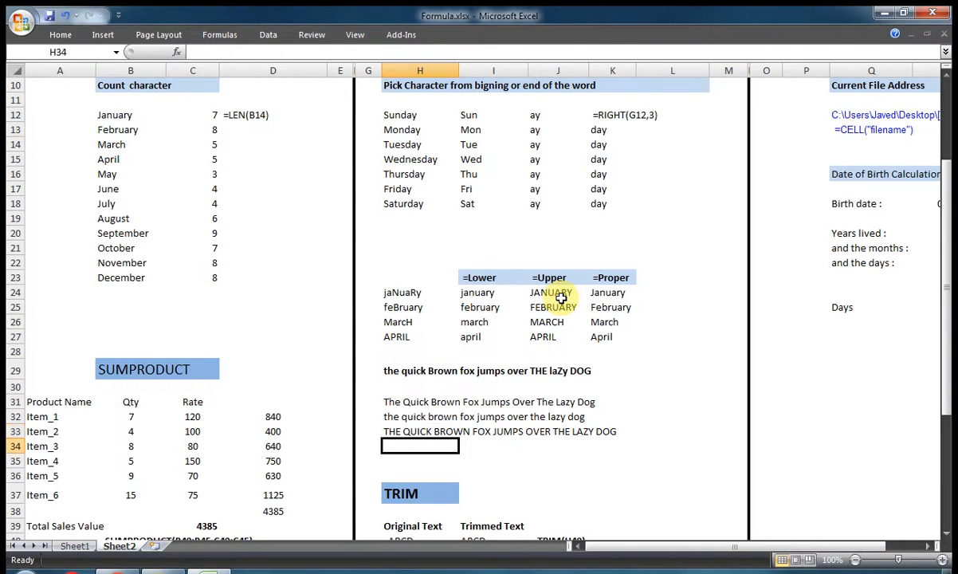
pyautogui.press('Up')
pyautogui.press('Up')
pyautogui.press('Up')
pyautogui.press('Up')
pyautogui.press('Up')
pyautogui.press('Up')
pyautogui.press('Up')
pyautogui.press('Up')
pyautogui.press('Up')
pyautogui.press('Up')
pyautogui.press('Up')
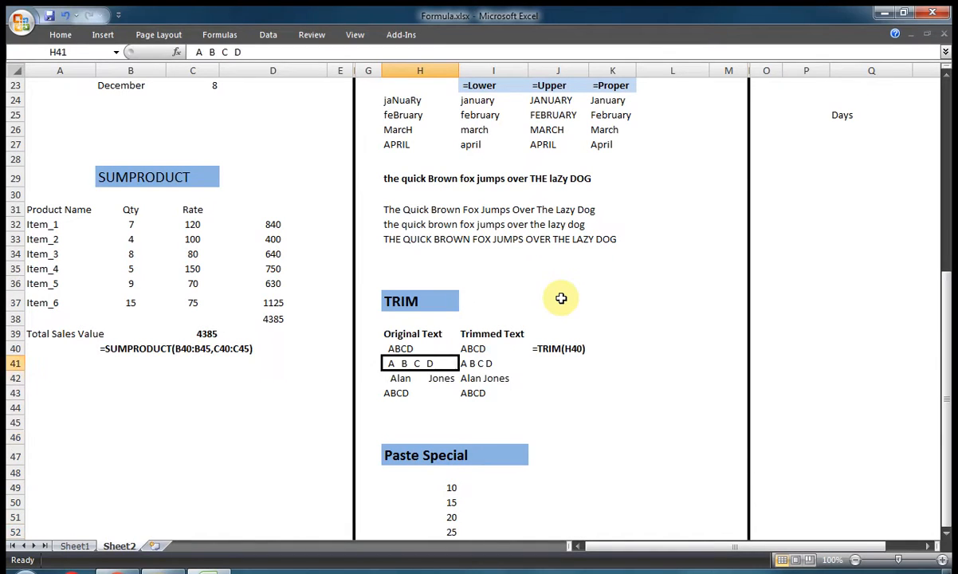
pyautogui.press('Up')
pyautogui.press('Right')
pyautogui.press('Left')
pyautogui.press('Down')
pyautogui.press('Right')
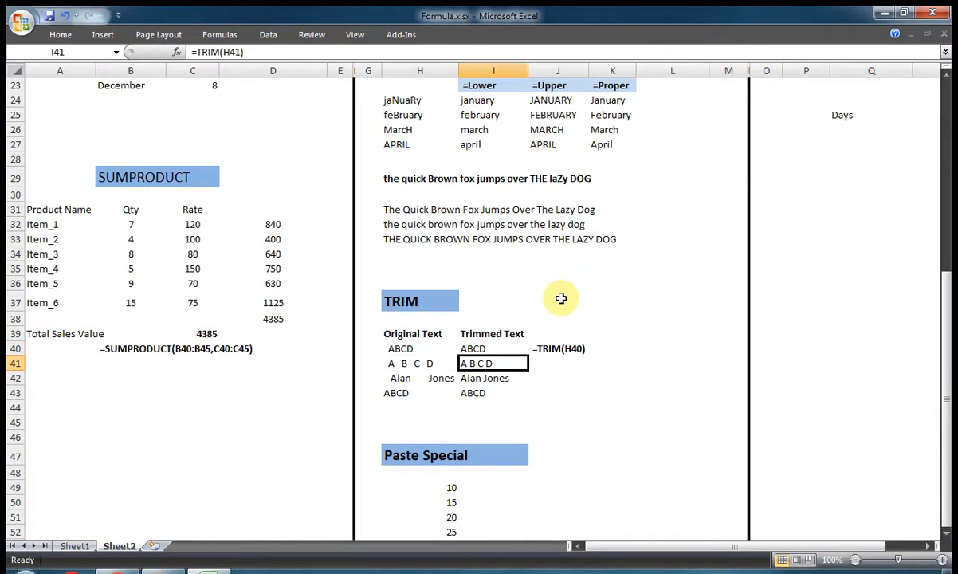
pyautogui.press('Left')
pyautogui.press('Down')
pyautogui.press('Down')
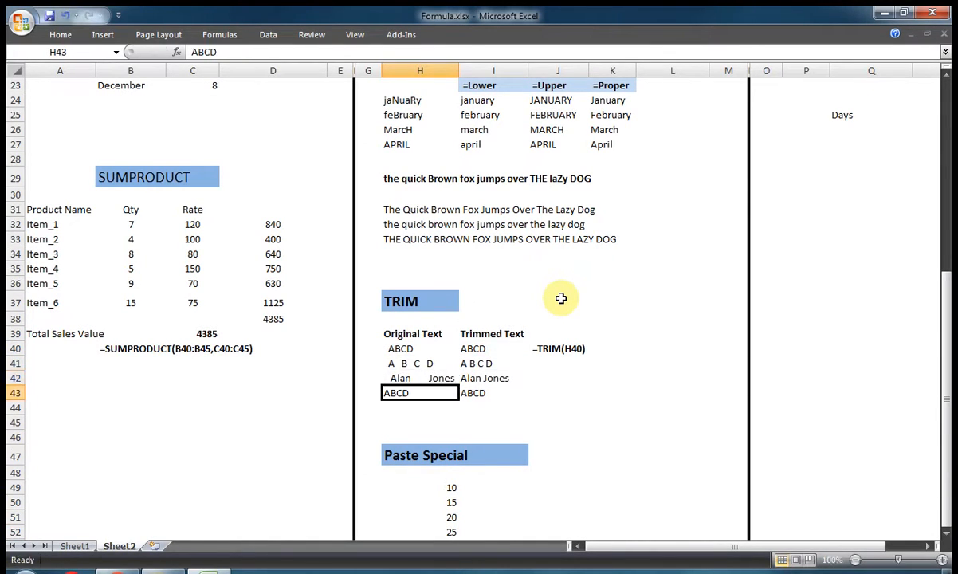
# Inspect the TRIM formulas in I40:I43 and compare them with the original texts in column H.
pyautogui.press('Right')
pyautogui.press('Up')
pyautogui.press('Up')
pyautogui.press('Up')
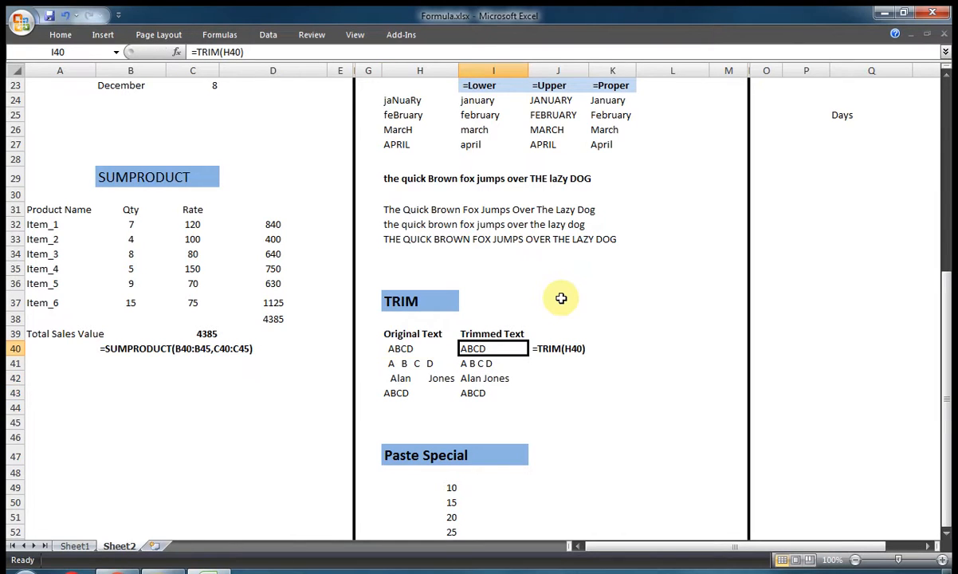
pyautogui.press('Down')
pyautogui.press('Down')
pyautogui.press('F2')
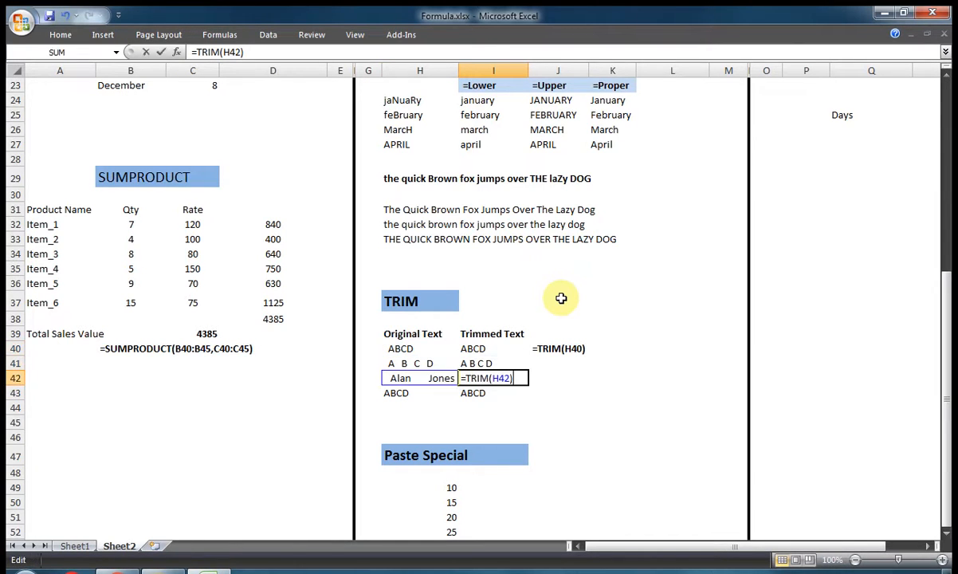
pyautogui.press('Escape')
pyautogui.press('Down')
pyautogui.press('F2')
pyautogui.press('Escape')
pyautogui.press('Up')
pyautogui.press('Up')
pyautogui.press('Up')
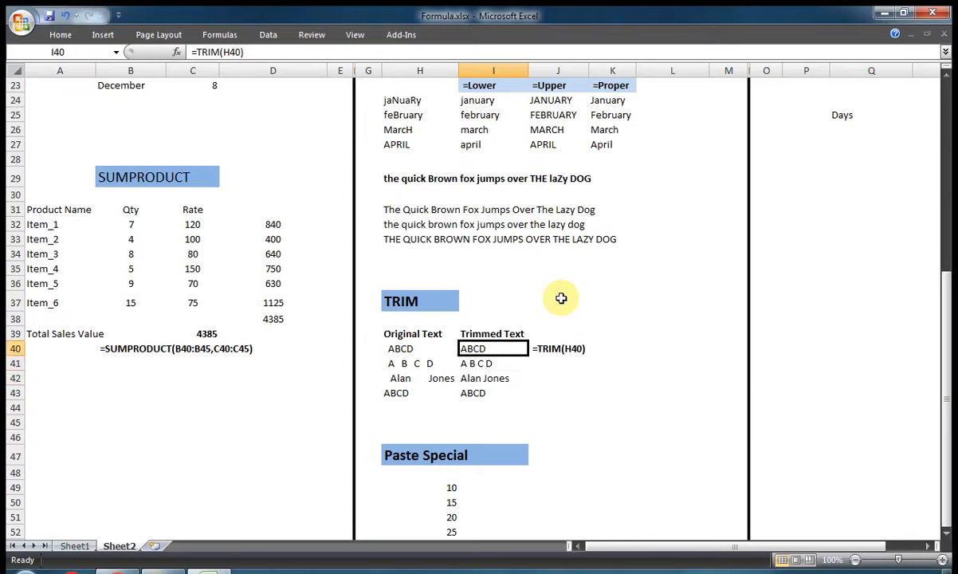
pyautogui.press('Down')
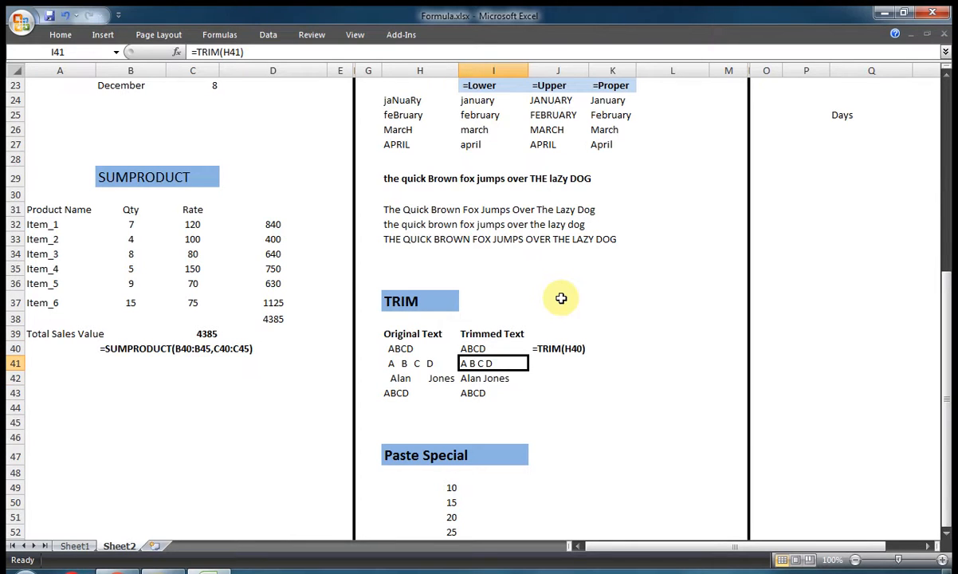
pyautogui.press('Left')
pyautogui.press('Right')
pyautogui.press('Down')
pyautogui.press('Up')
# Copy the four numbers in H49:H52 beneath the Paste Special heading.
pyautogui.press('Down')
pyautogui.press('Down')
pyautogui.press('Down')
pyautogui.press('Down')
pyautogui.press('Down')
pyautogui.press('Down')
pyautogui.press('Down')
pyautogui.press('Down')
pyautogui.press('Down')
pyautogui.press('Down')
pyautogui.press('Down')
pyautogui.press('Down')
pyautogui.press('Down')
pyautogui.press('Down')
pyautogui.press('Down')
pyautogui.press('Down')
pyautogui.press('Down')
pyautogui.press('Up')
pyautogui.press('Up')
pyautogui.press('Up')
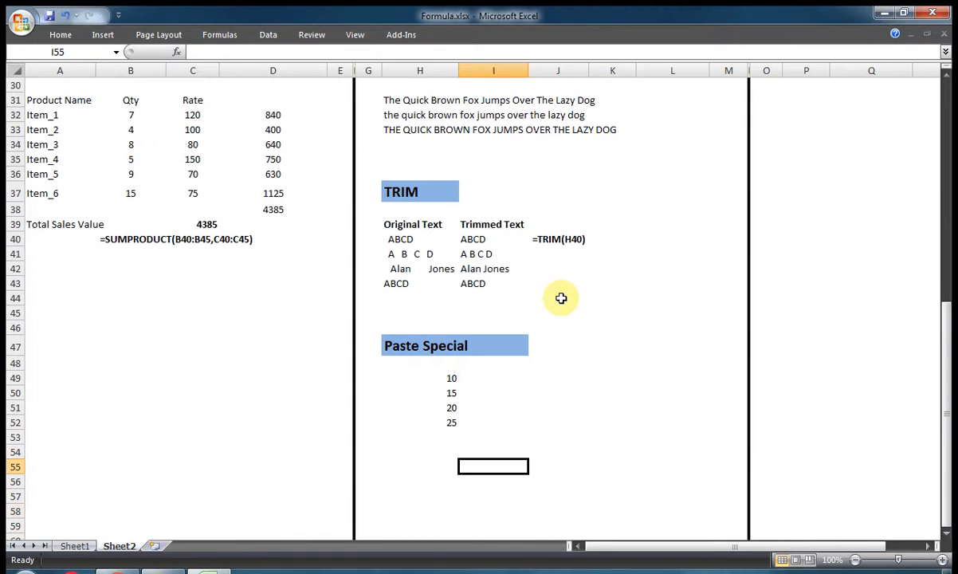
pyautogui.press('Up')
pyautogui.press('Up')
pyautogui.press('Up')
pyautogui.press('Up')
pyautogui.press('Up')
pyautogui.press('Up')
pyautogui.press('Left')
pyautogui.hotkey('shift', 'Down')
pyautogui.hotkey('shift', 'Down')
pyautogui.hotkey('shift', 'Down')
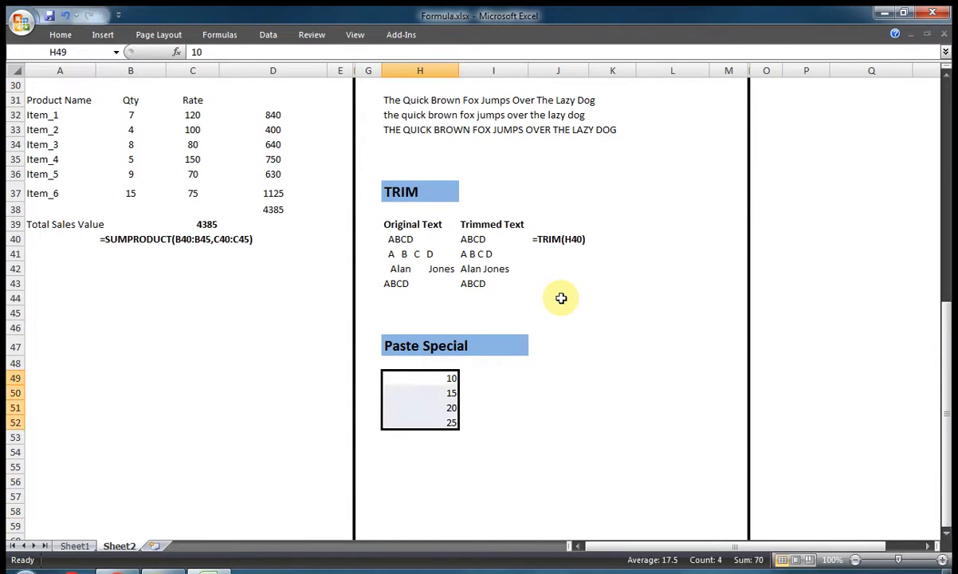
pyautogui.hotkey('ctrl', 'c')
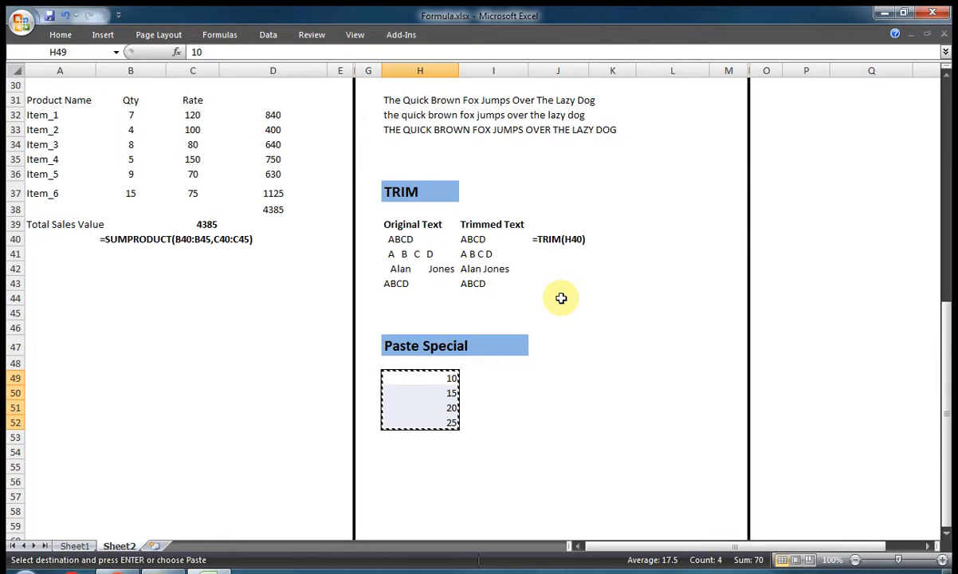
# Use Paste Special with Transpose to lay the copied numbers out as a row starting at J49.
pyautogui.press('Right')
pyautogui.press('Right')
pyautogui.hotkey('ctrl', 'alt', 'v')
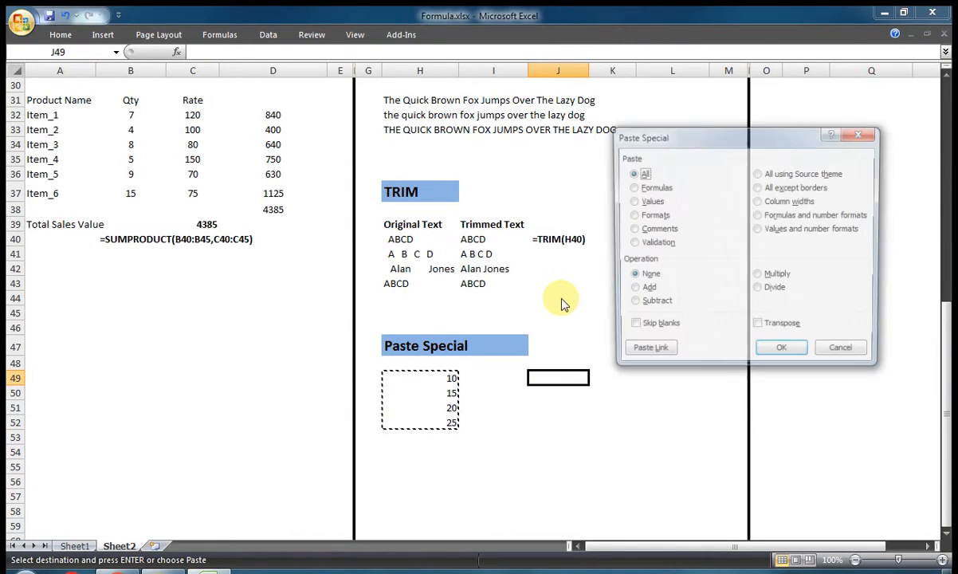
pyautogui.click(761, 329)
pyautogui.click(777, 354)
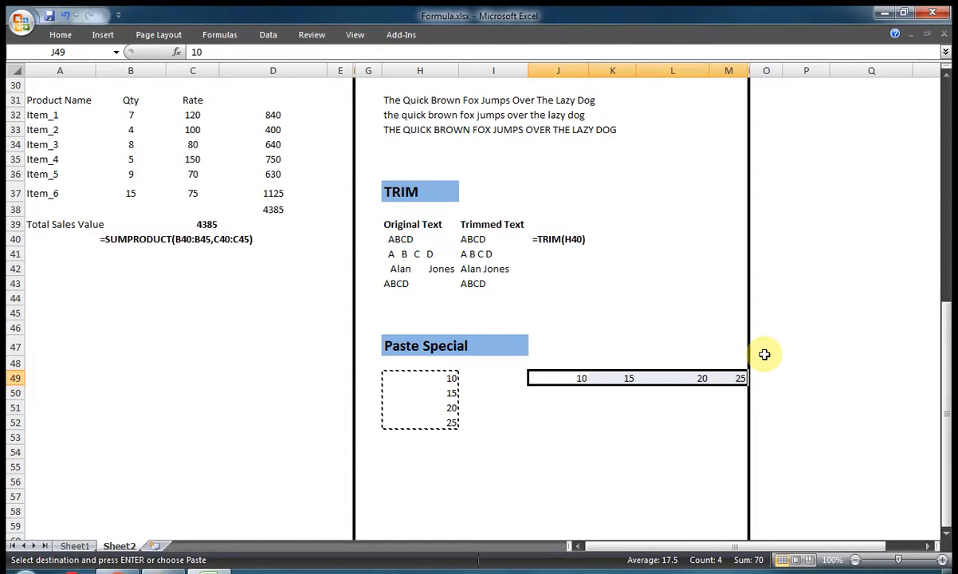
# Clear the transposed numbers from J49:M49.
pyautogui.press('Delete')
pyautogui.press('Left')
pyautogui.press('Down')
pyautogui.press('Right')
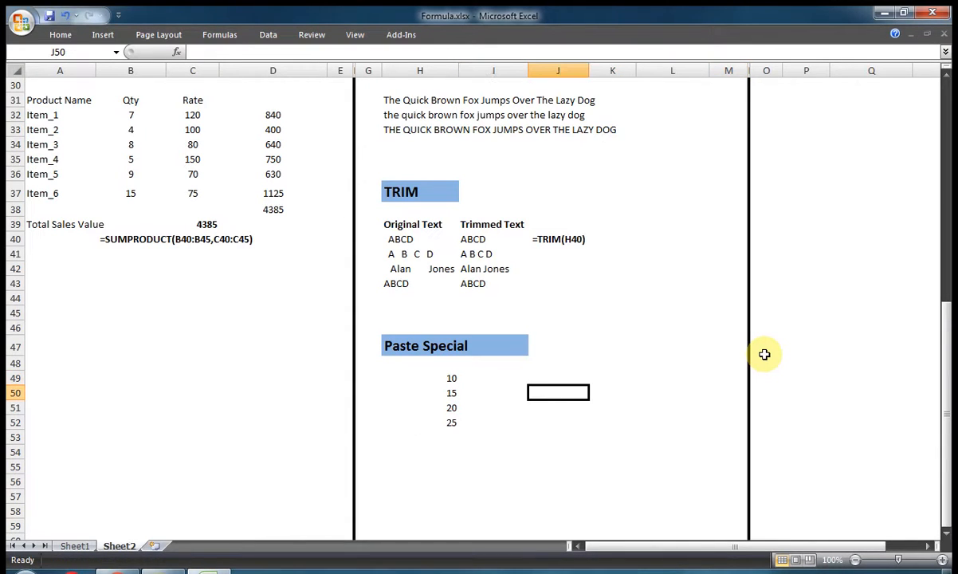
# Enter 2 in J50 and copy that cell.
pyautogui.write('1')
pyautogui.press('Escape')
pyautogui.write('2')
pyautogui.press('Return')
pyautogui.press('Up')
pyautogui.hotkey('ctrl', 'c')
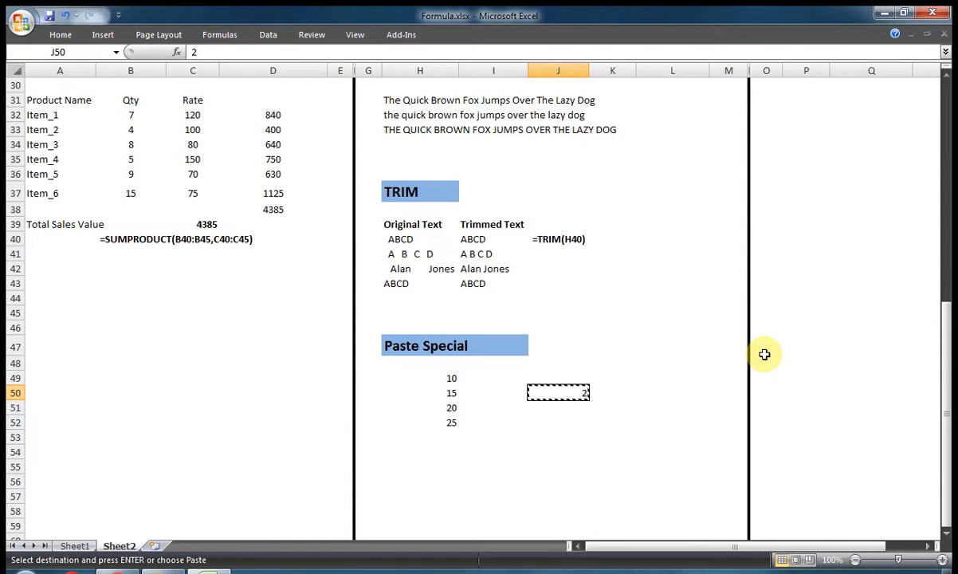
pyautogui.hotkey('alt', 'e')
pyautogui.press('s')
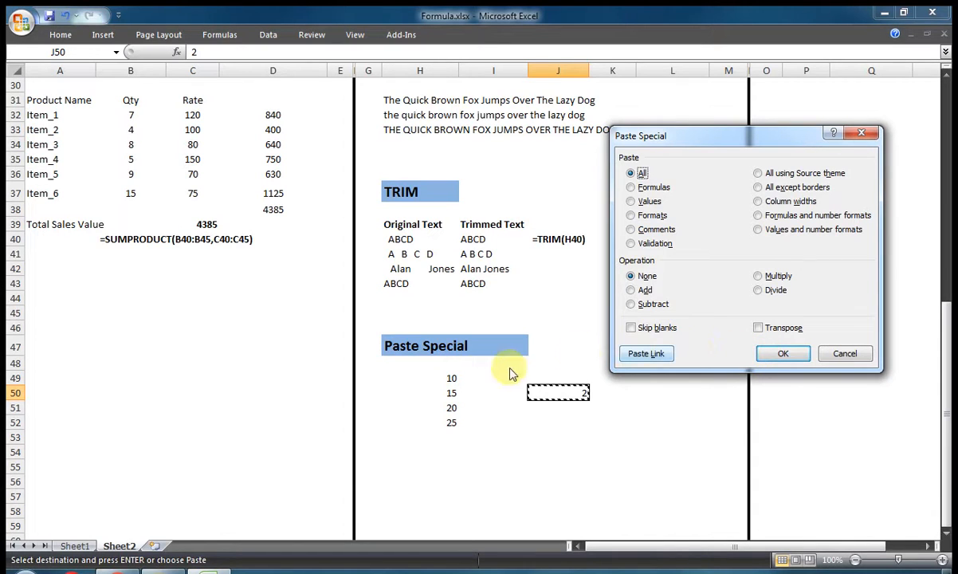
pyautogui.click(845, 354)
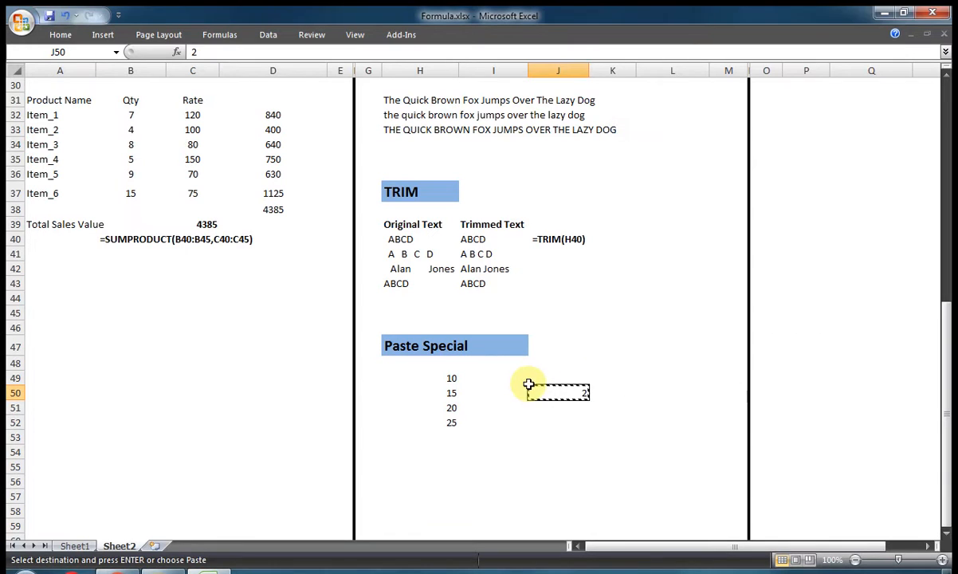
# Multiply the cells H49:I52 by the copied 2 using the Multiply operation of Paste Special.
pyautogui.moveTo(454, 377); pyautogui.dragTo(455, 424)
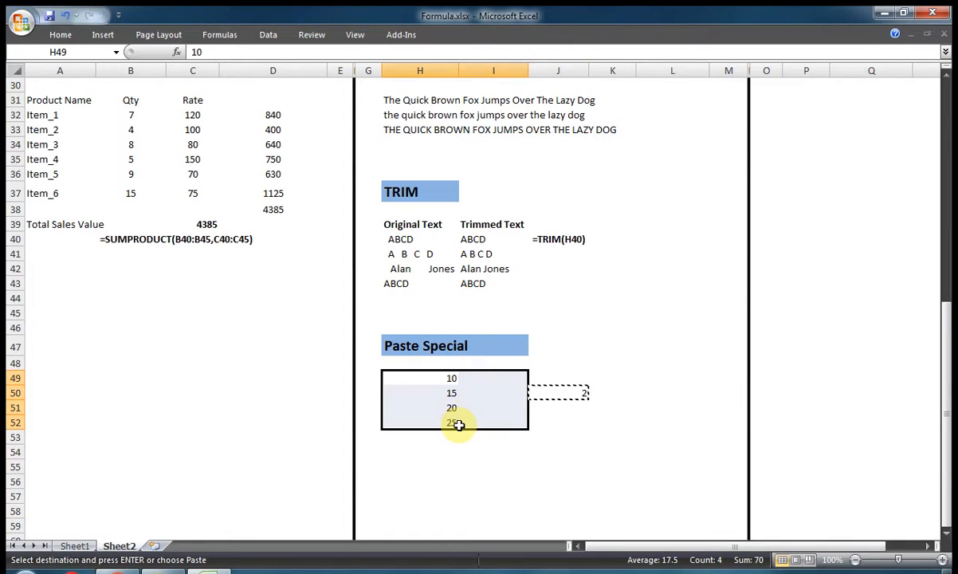
pyautogui.click(60, 35)
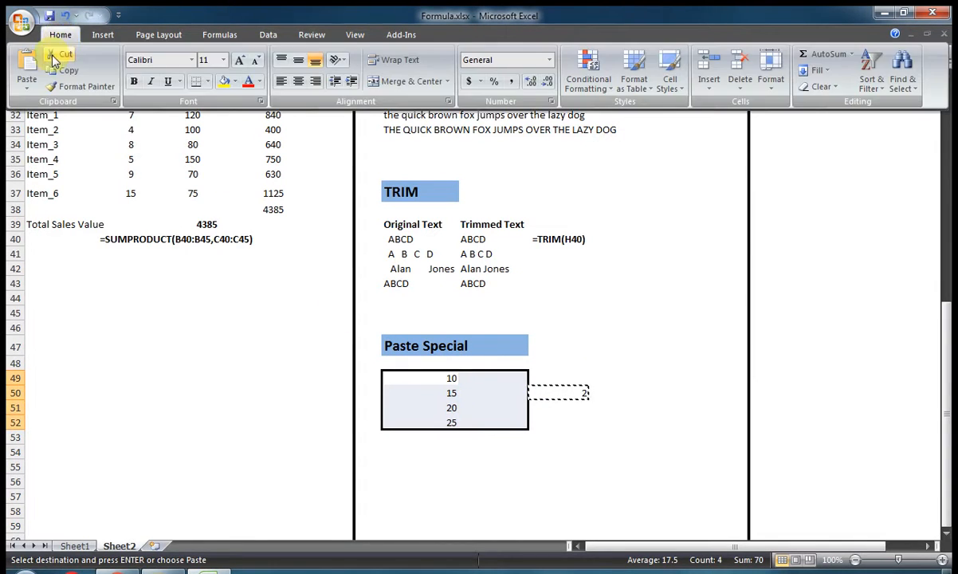
pyautogui.click(29, 86)
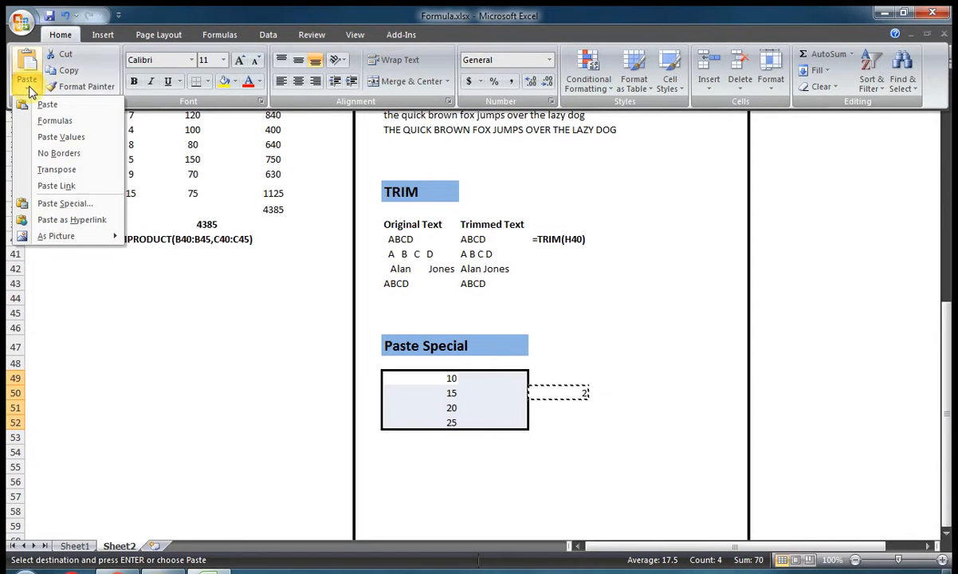
pyautogui.click(46, 205)
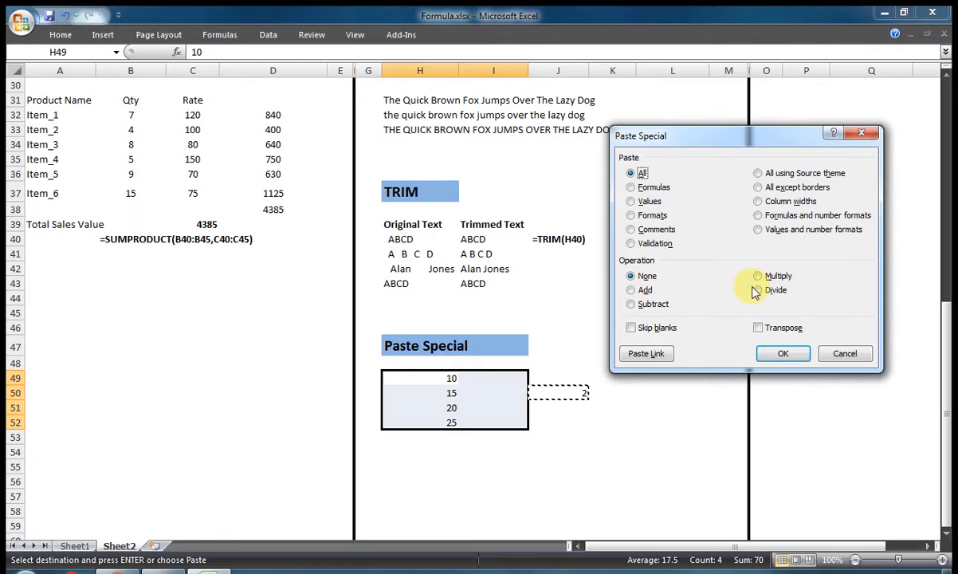
pyautogui.click(758, 277)
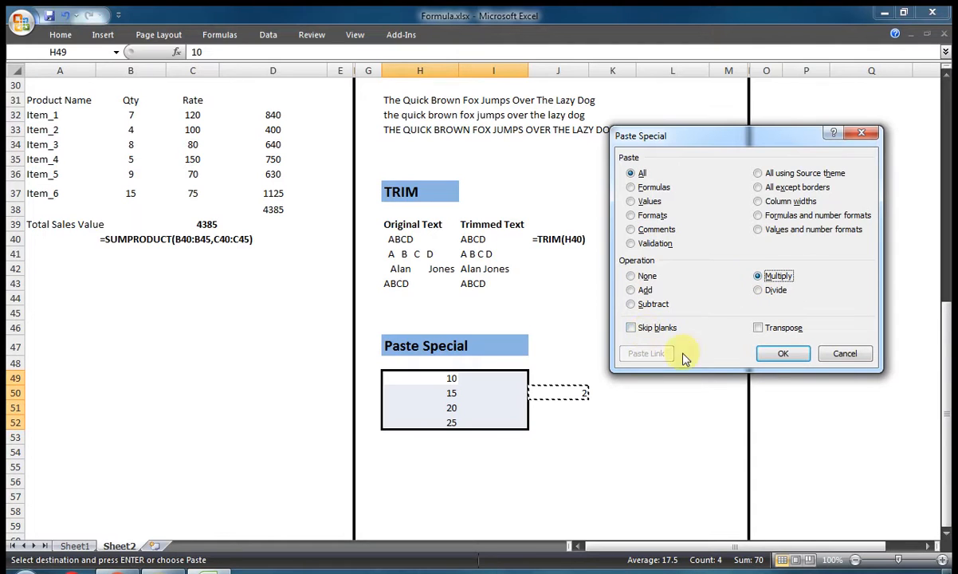
pyautogui.click(782, 363)
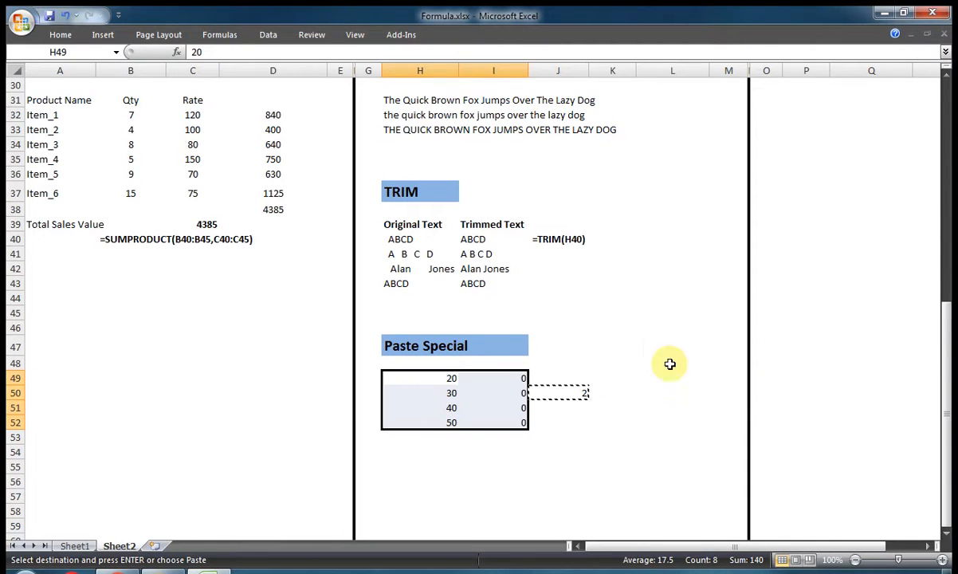
# Clear the zeros in column I beside the multiplied numbers.
pyautogui.click(633, 369)
pyautogui.moveTo(524, 378); pyautogui.dragTo(524, 431)
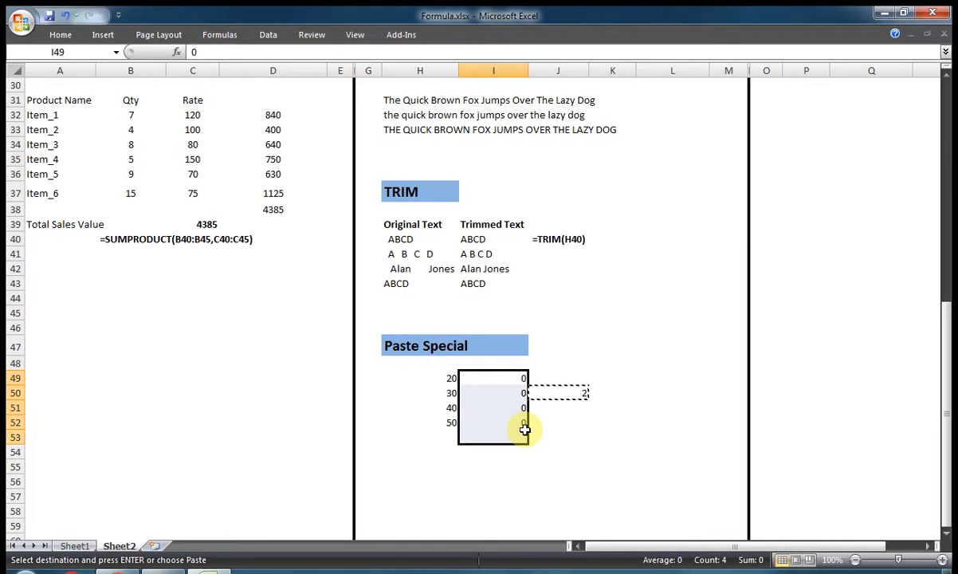
pyautogui.press('Delete')
pyautogui.press('Left')
pyautogui.press('Right')
pyautogui.press('Right')
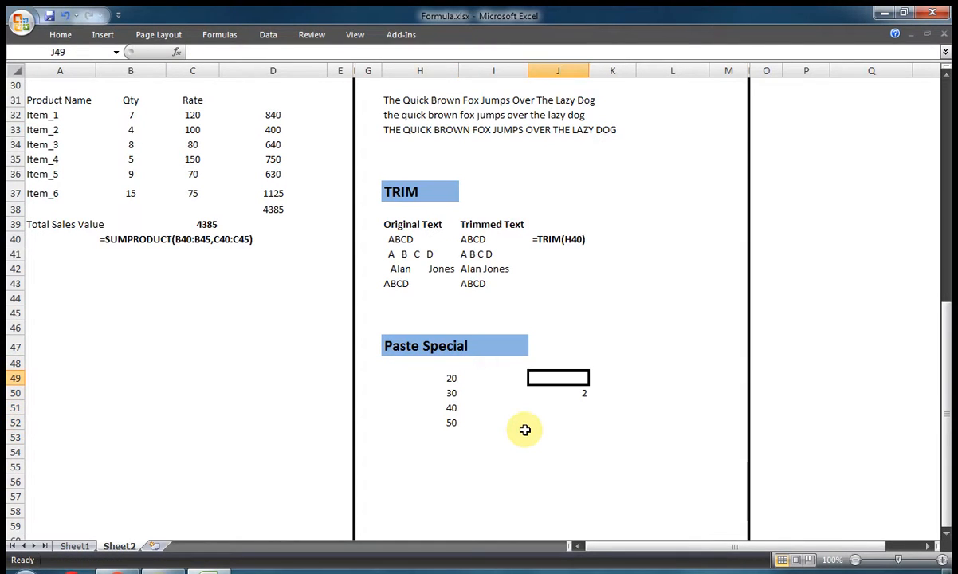
# Copy the 2 in J50 and divide the numbers in H49:H52 by it using the Divide operation of Paste Special.
pyautogui.press('Down')
pyautogui.hotkey('ctrl', 'c')
pyautogui.press('Left')
pyautogui.press('Left')
pyautogui.press('Up')
pyautogui.hotkey('shift', 'Down')
pyautogui.hotkey('shift', 'Down')
pyautogui.hotkey('shift', 'Down')
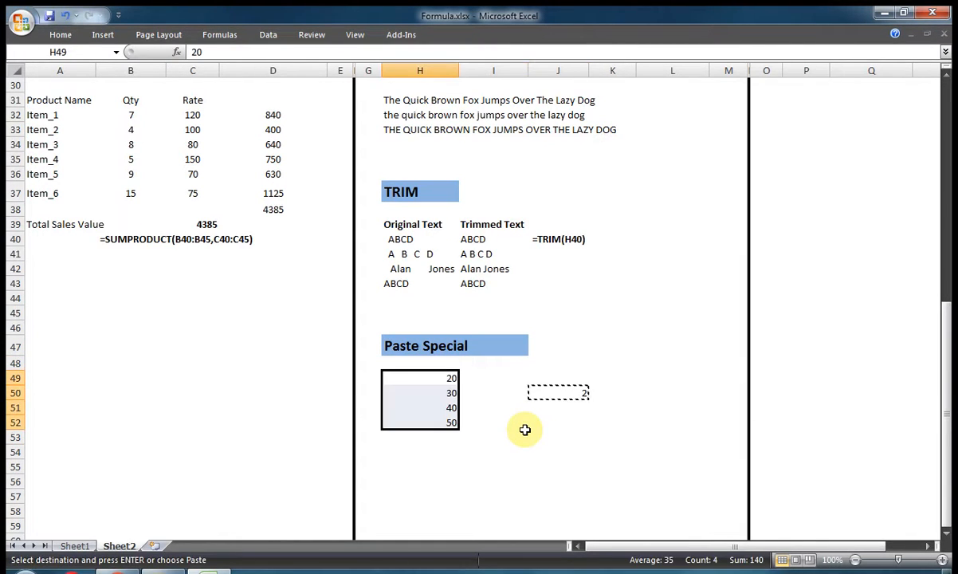
pyautogui.hotkey('alt', 'e')
pyautogui.press('s')
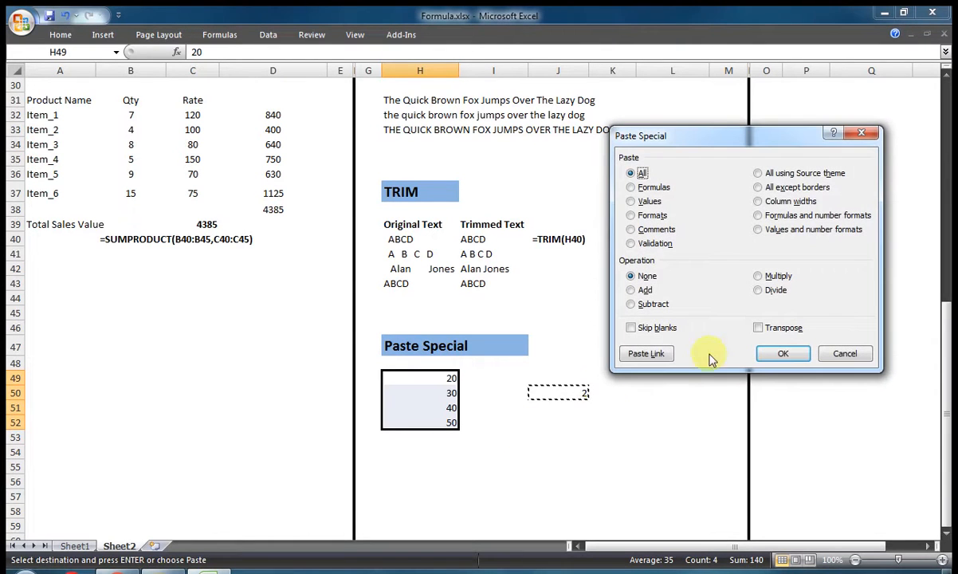
pyautogui.click(759, 290)
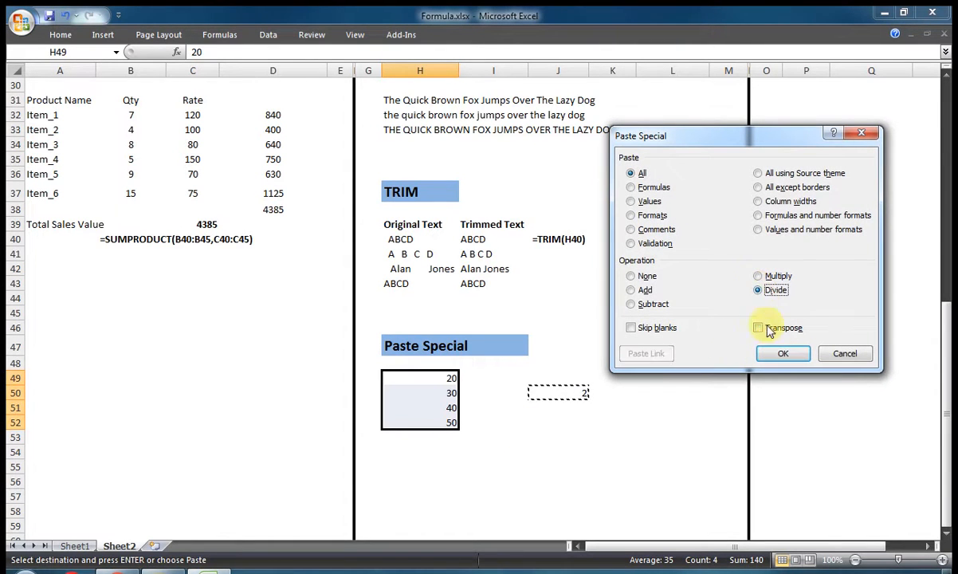
pyautogui.click(781, 362)
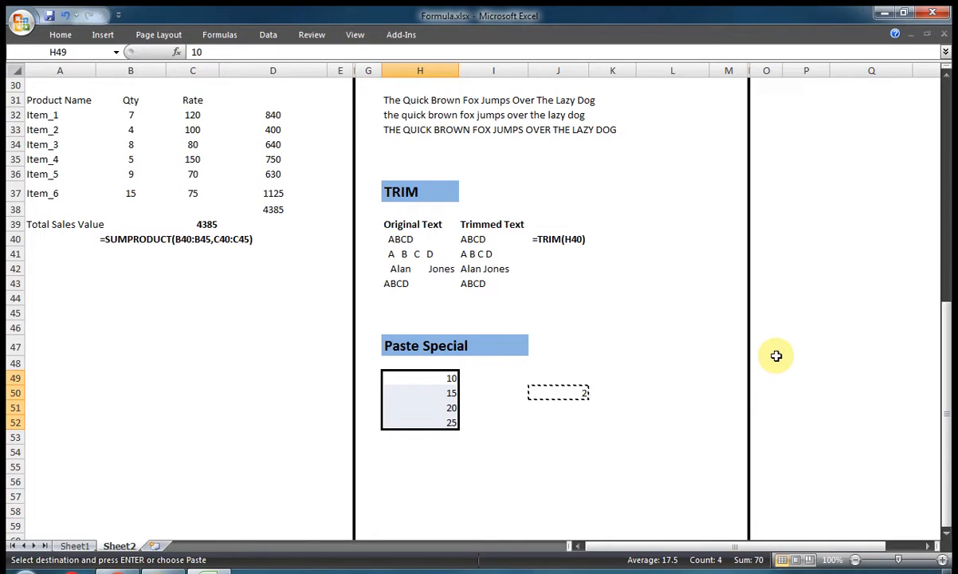
# Add the copied 2 to each number in H49:H52 using the Add operation of Paste Special, and end copy mode.
pyautogui.hotkey('alt', 'e')
pyautogui.press('s')
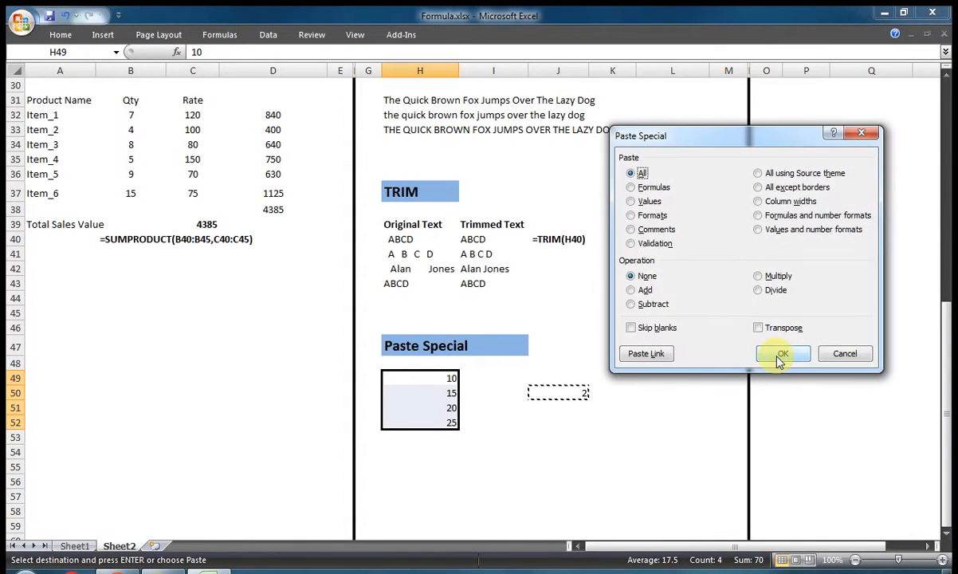
pyautogui.click(645, 291)
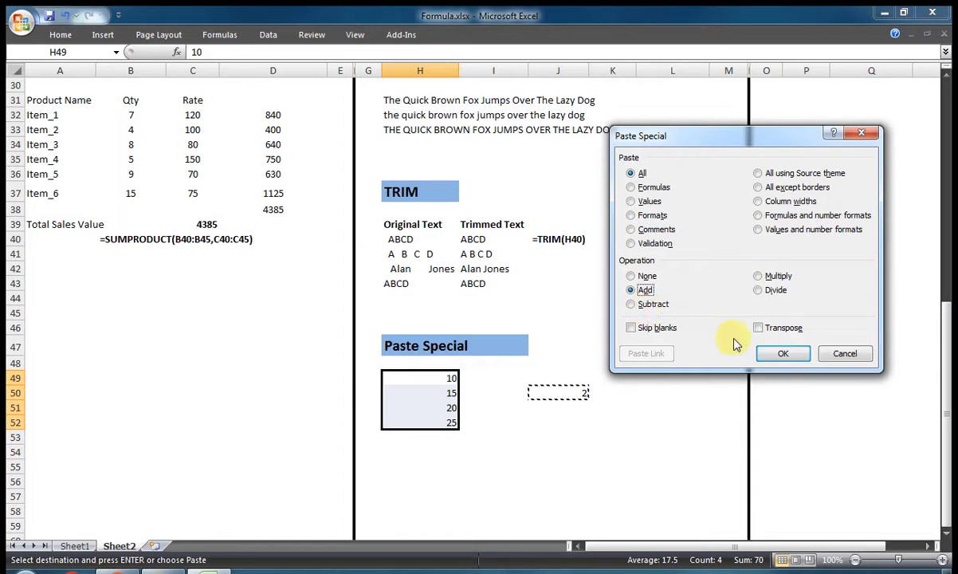
pyautogui.click(774, 357)
pyautogui.click(692, 350)
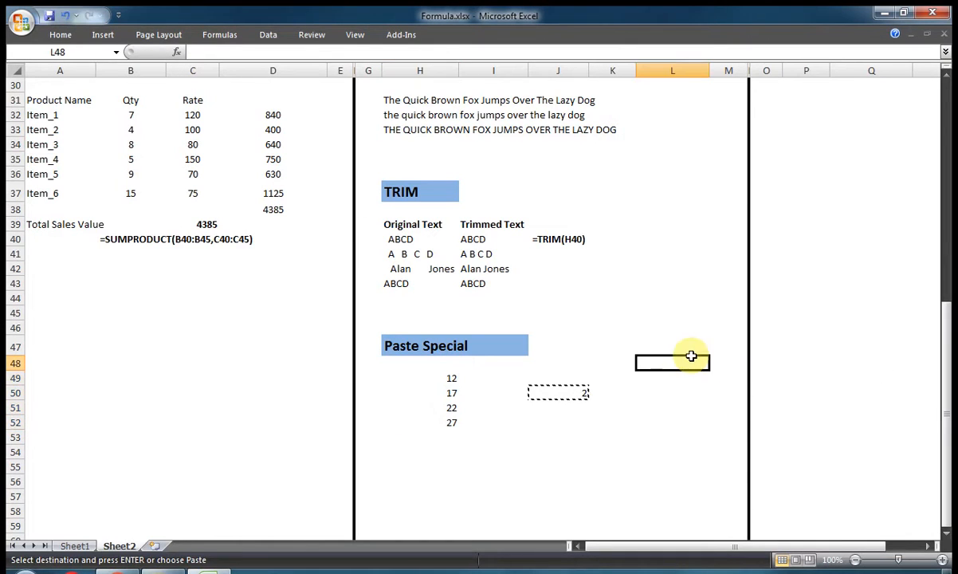
pyautogui.press('Escape')
# Replace the TRIM formula in I40 with its result by copying the cell and pasting it onto itself as Values.
pyautogui.press('Up')
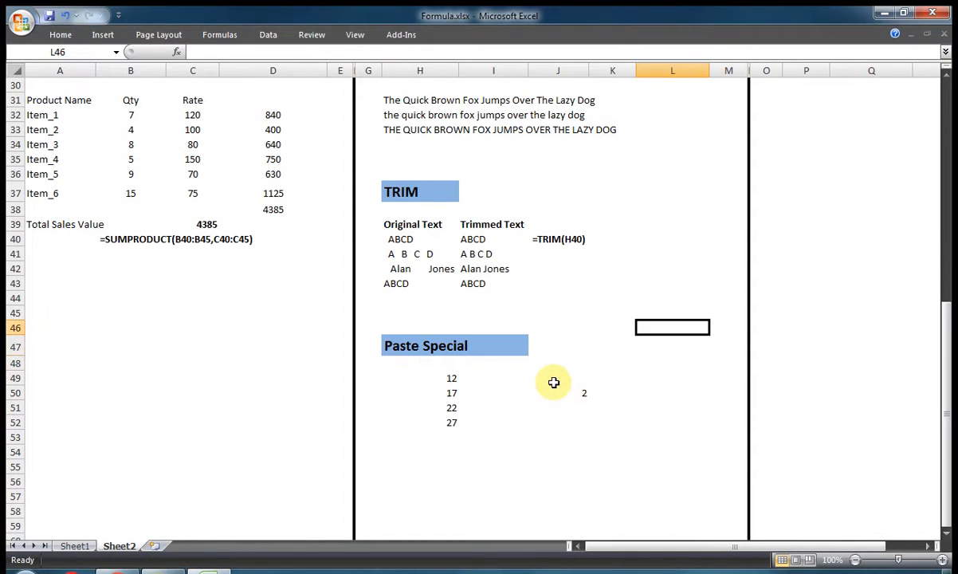
pyautogui.press('Up')
pyautogui.press('Up')
pyautogui.press('Up')
pyautogui.press('Left')
pyautogui.press('Left')
pyautogui.press('Left')
pyautogui.press('Up')
pyautogui.press('Up')
pyautogui.press('Up')
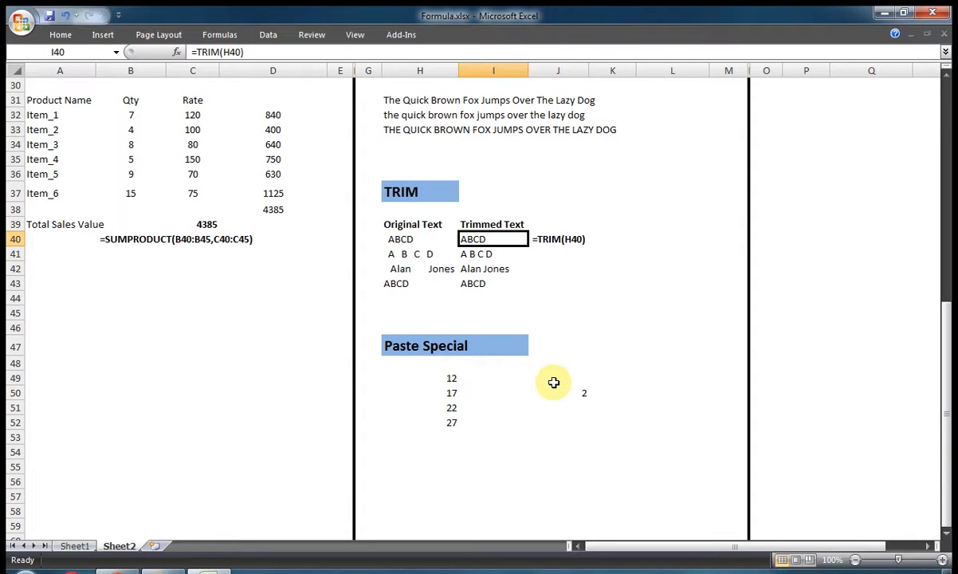
pyautogui.hotkey('ctrl', 'c')
pyautogui.hotkey('ctrl', 'alt', 'v')
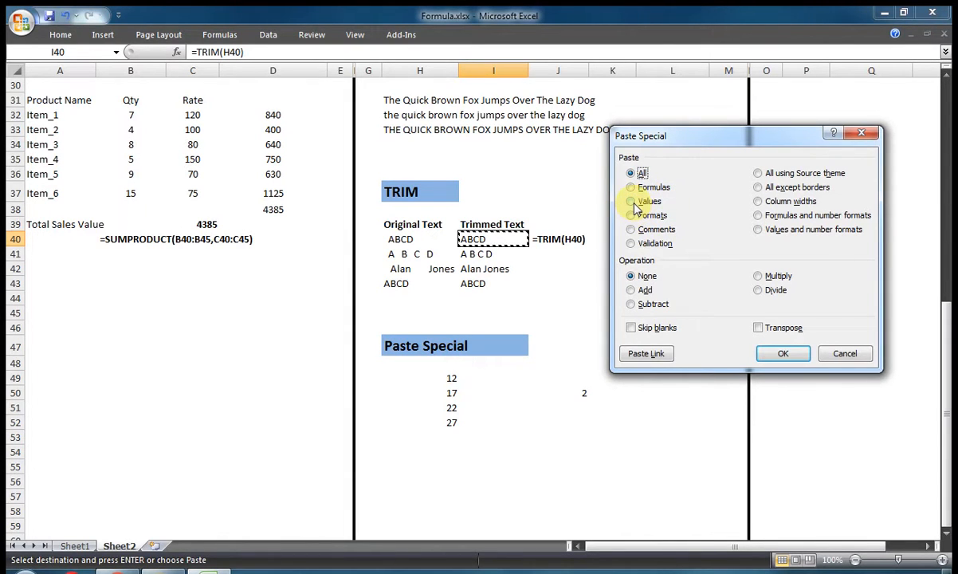
pyautogui.click(635, 202)
pyautogui.click(774, 353)
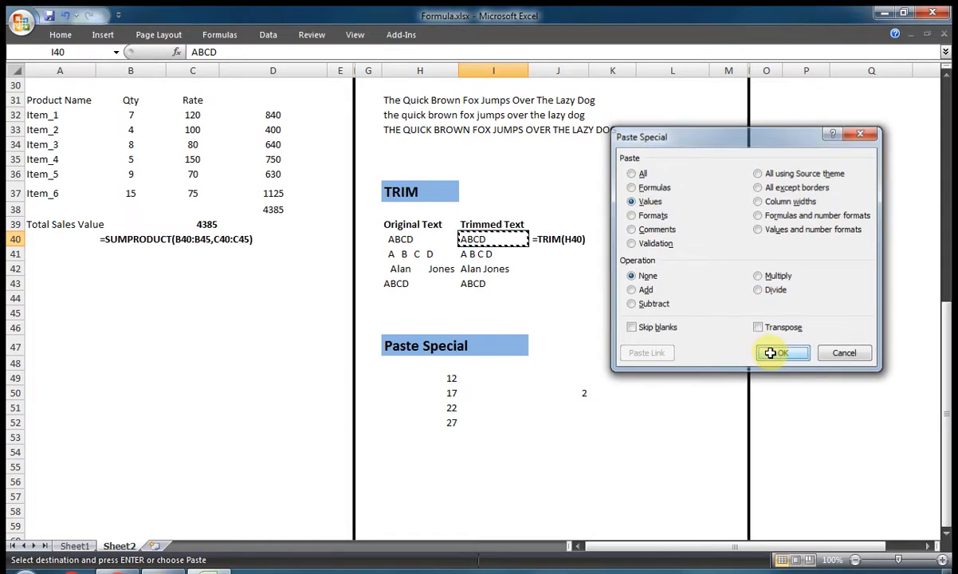
pyautogui.press('Escape')
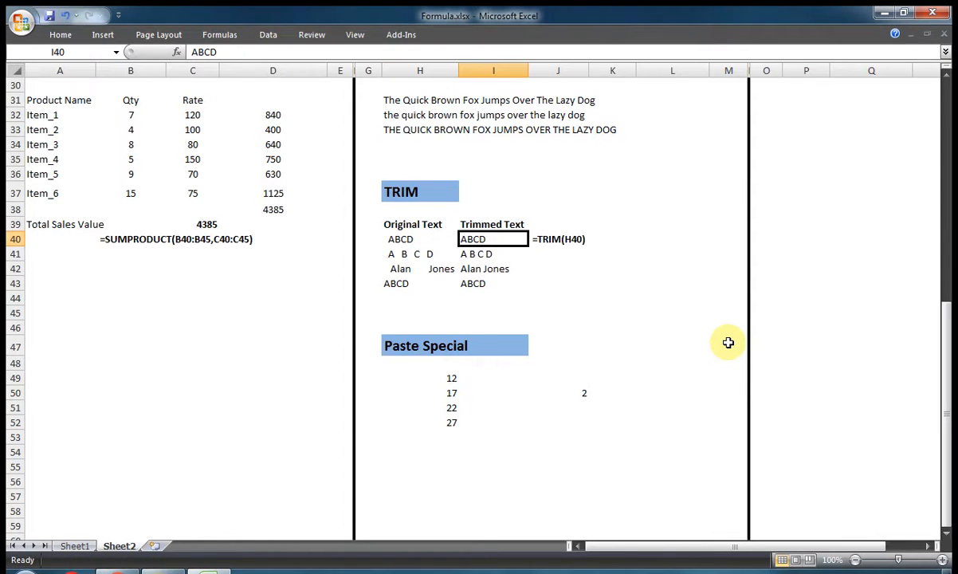
# Check the remaining TRIM formulas in I41:I43 and return to the number in J50.
pyautogui.press('Down')
pyautogui.press('Down')
pyautogui.press('Down')
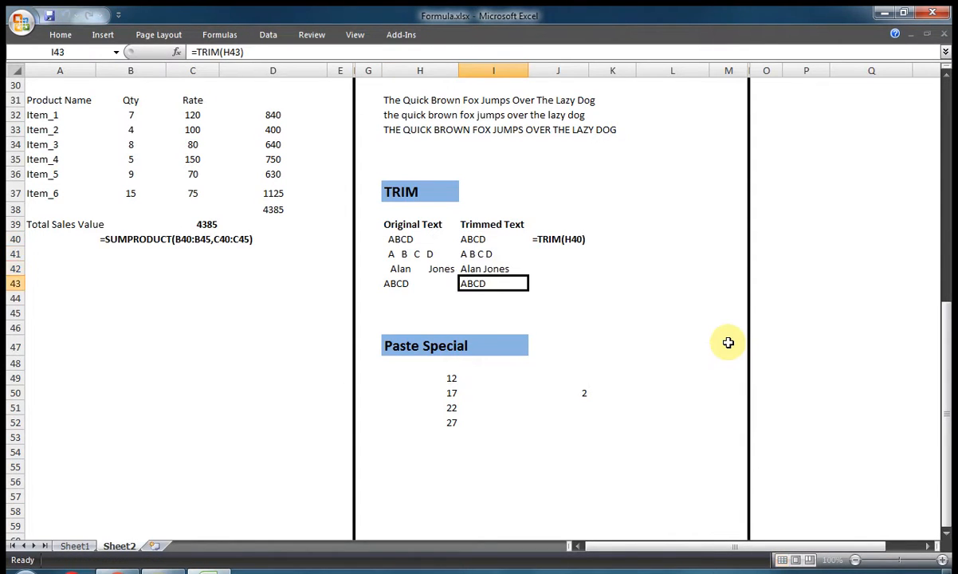
pyautogui.press('Down')
pyautogui.press('Down')
pyautogui.press('Down')
pyautogui.press('Down')
pyautogui.press('Right')
pyautogui.press('Down')
pyautogui.press('Down')
pyautogui.press('Down')
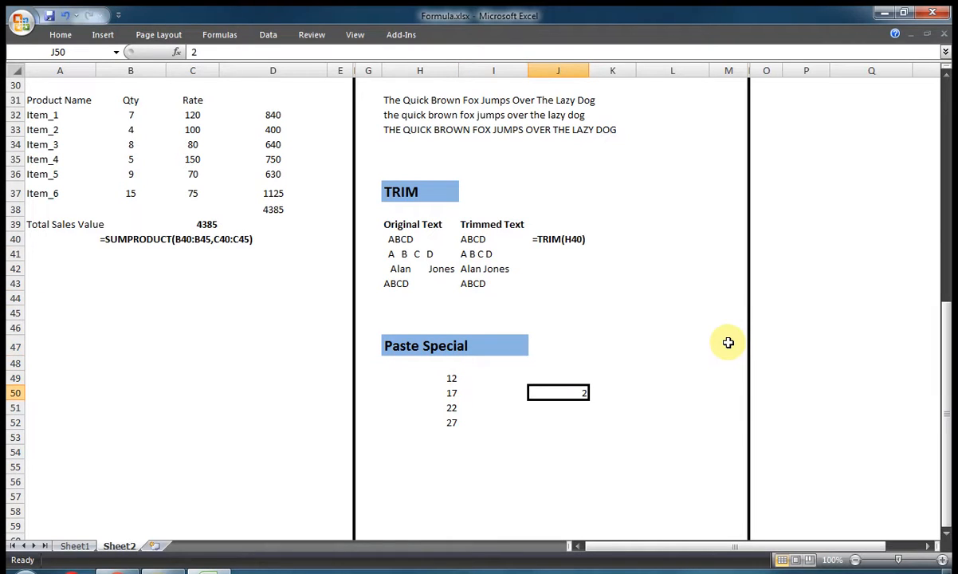
pyautogui.write('=')
pyautogui.press('Escape')
pyautogui.press('Left')
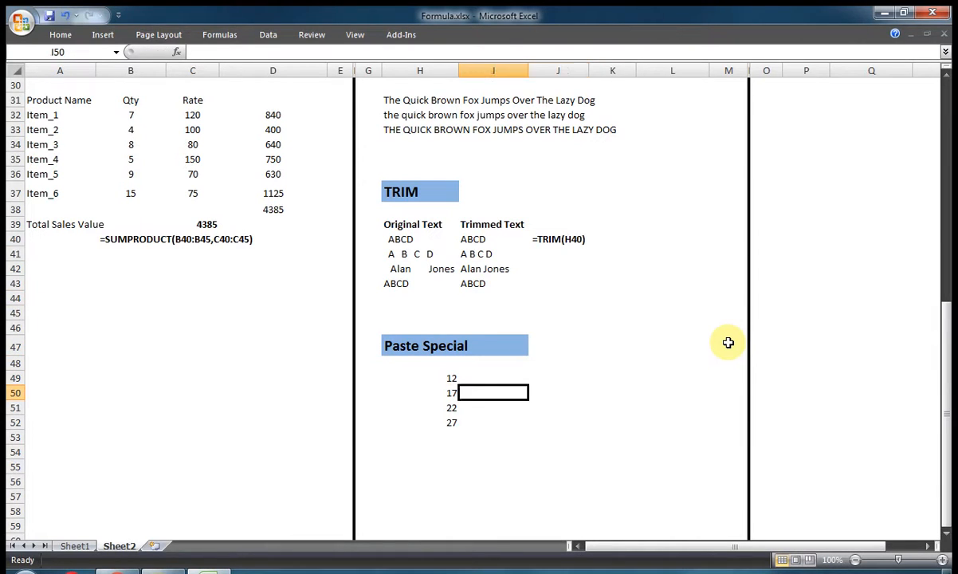
pyautogui.press('Left')
pyautogui.press('Up')
pyautogui.hotkey('shift', 'Down')
pyautogui.hotkey('shift', 'Down')
pyautogui.hotkey('shift', 'Down')
pyautogui.press('Right')
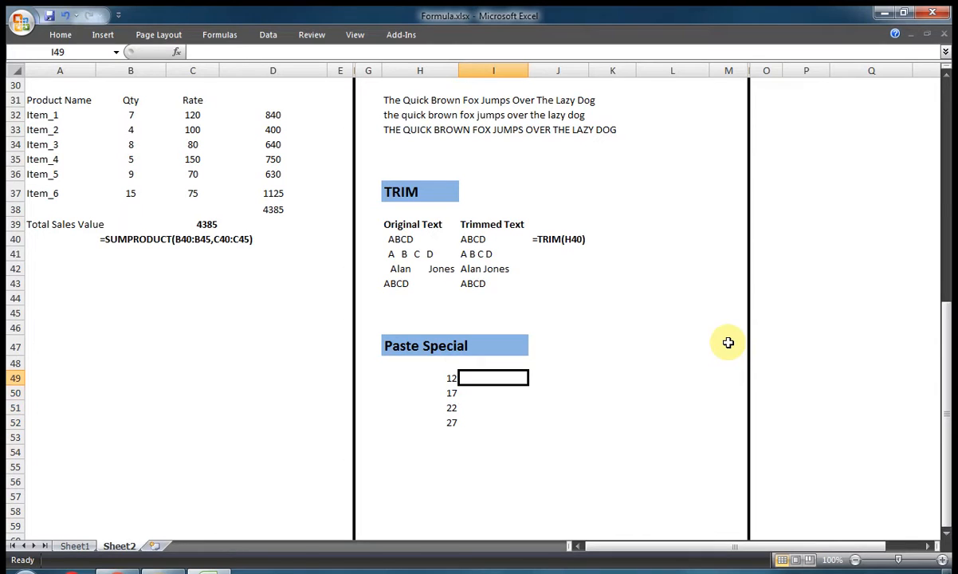
# Find the Exact and Same comparison table and inspect the EXACT formula in R2, leaving it unedited.
pyautogui.moveTo(949, 333); pyautogui.dragTo(950, 136)
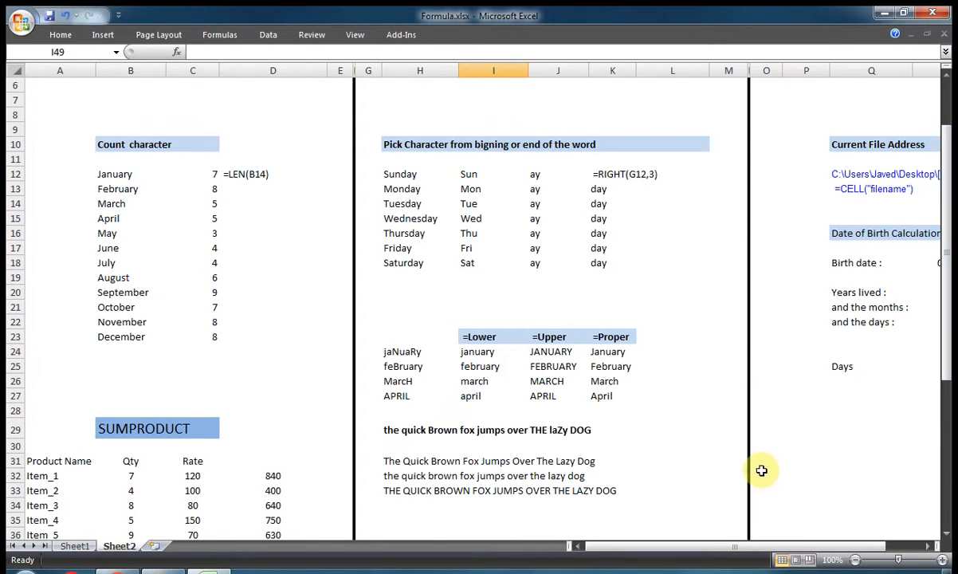
pyautogui.moveTo(749, 545); pyautogui.dragTo(845, 511)
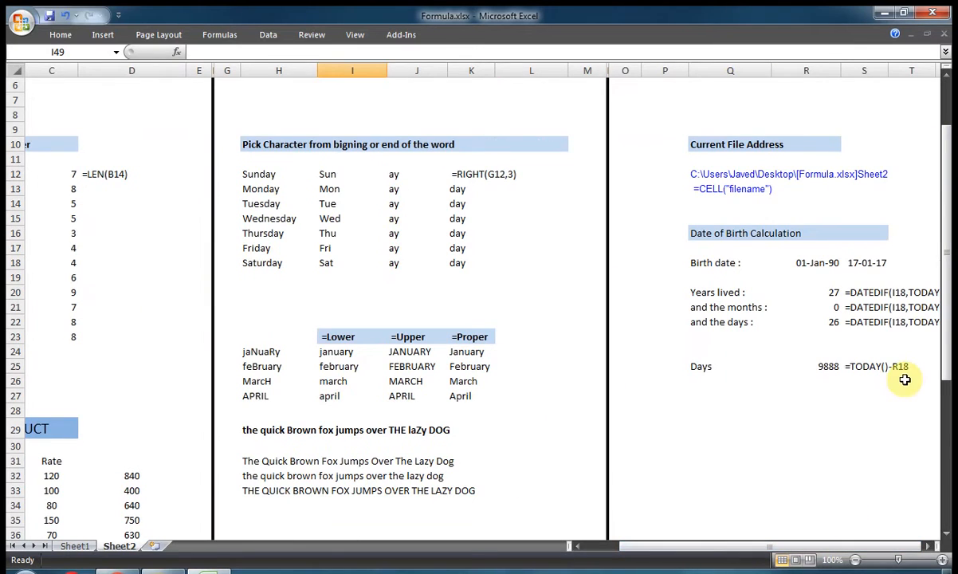
pyautogui.moveTo(950, 233); pyautogui.dragTo(949, 228)
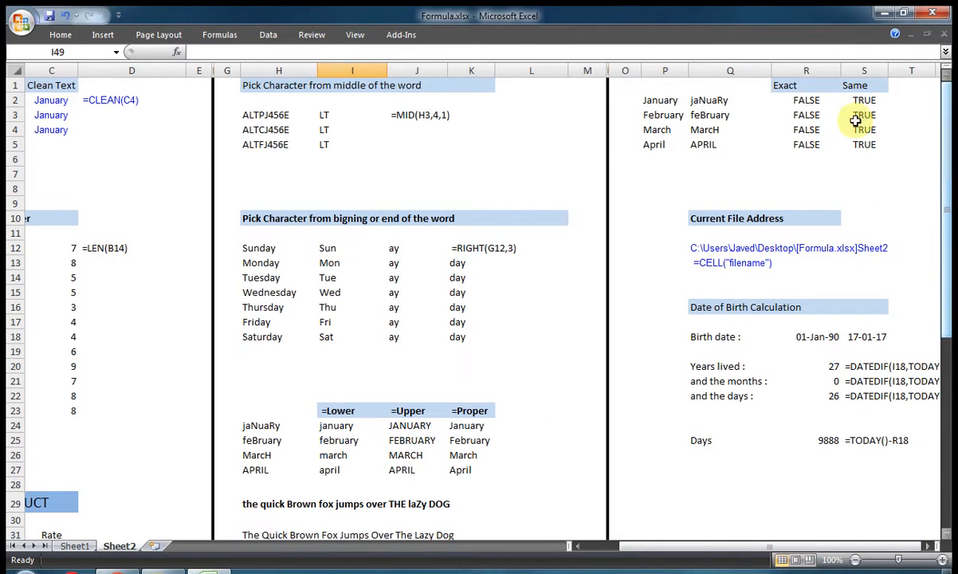
pyautogui.click(818, 103)
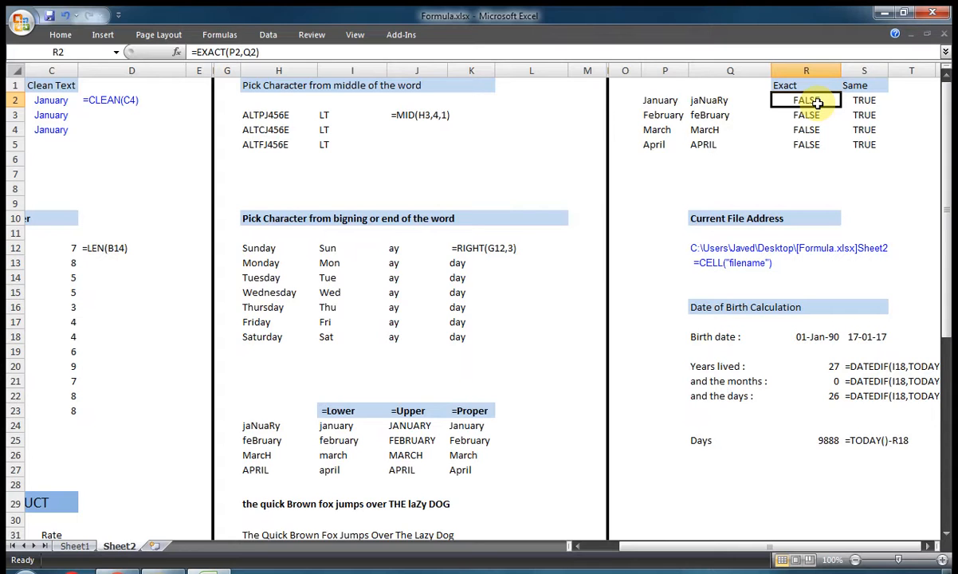
pyautogui.press('F2')
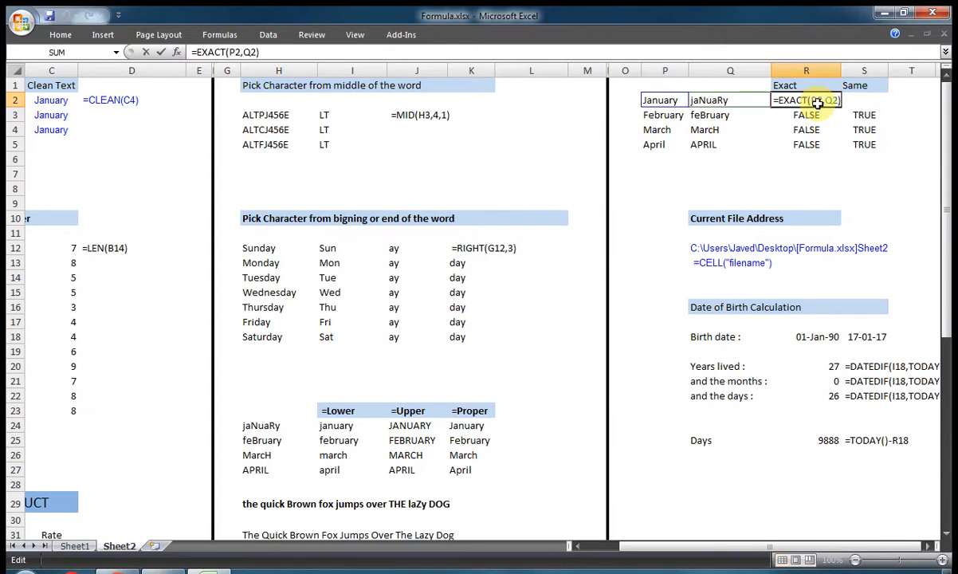
pyautogui.press('Escape')
# Compare the month texts in P2 and Q2 that the EXACT formula in R2 evaluates.
pyautogui.press('Left')
pyautogui.press('Left')
pyautogui.press('Right')
pyautogui.press('Right')
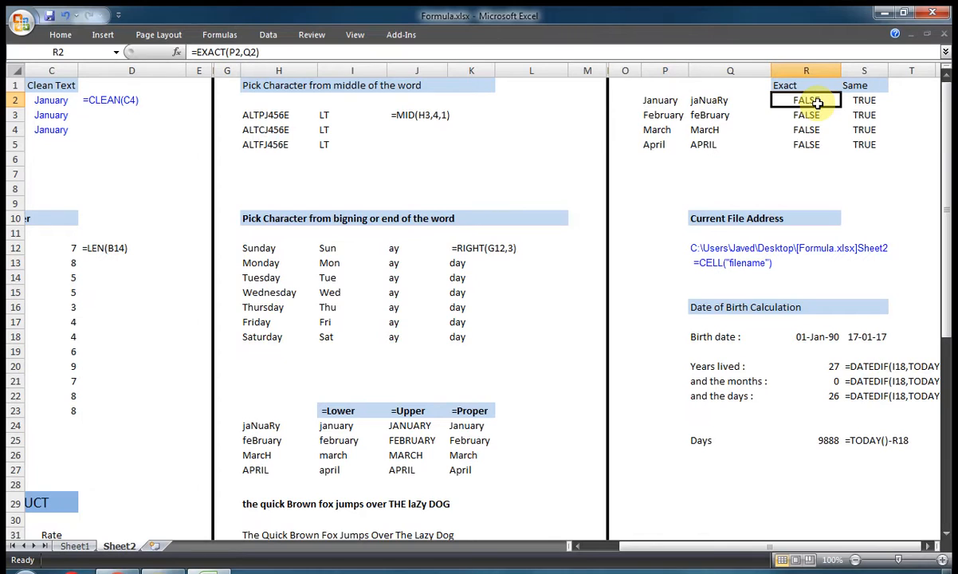
pyautogui.press('Left')
pyautogui.press('Left')
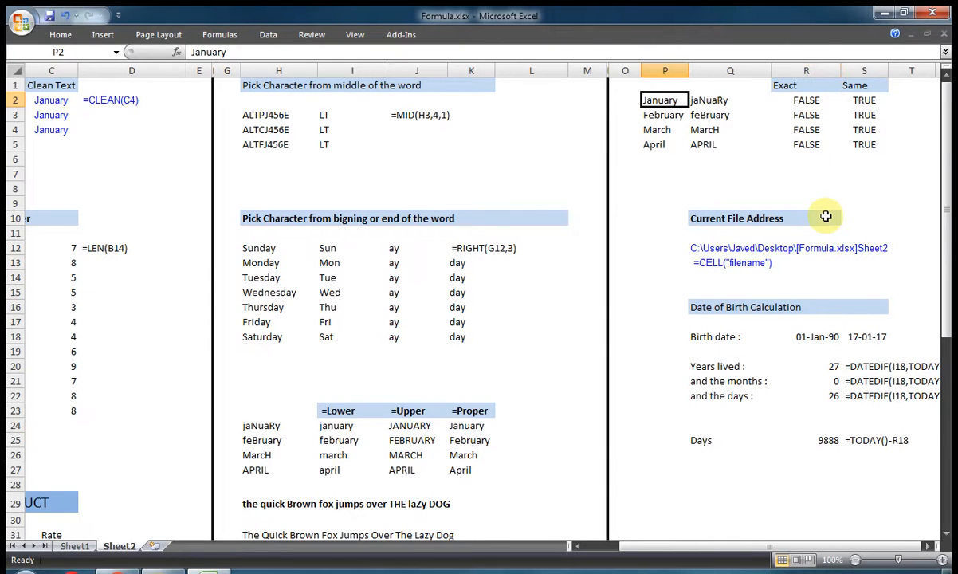
pyautogui.press('Right')
pyautogui.press('Right')
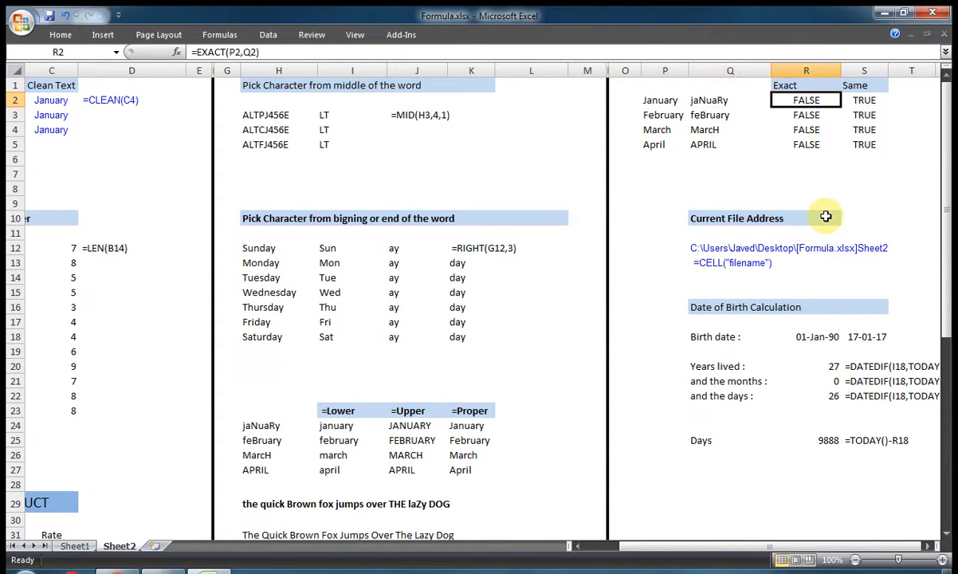
pyautogui.press('Left')
pyautogui.press('Left')
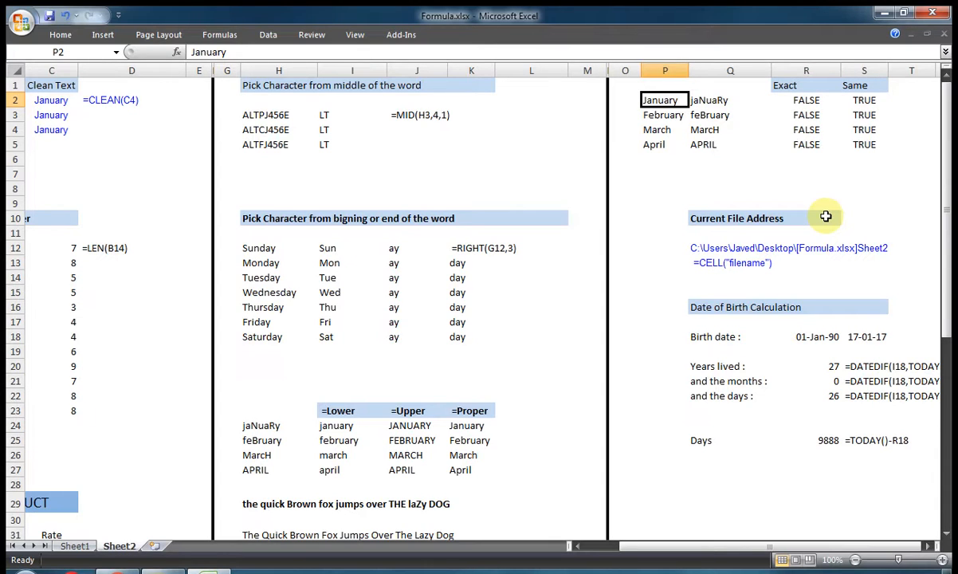
pyautogui.press('Right')
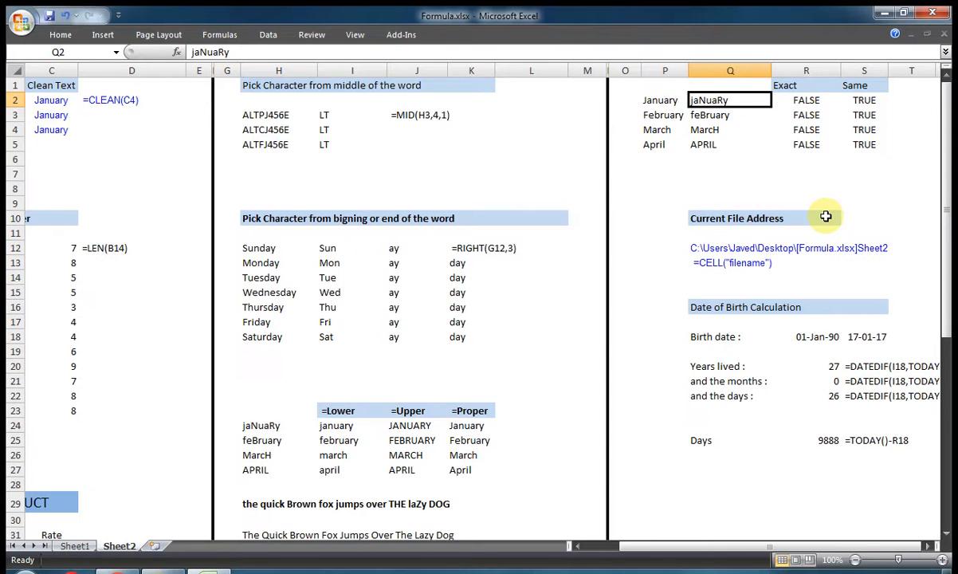
pyautogui.press('Right')
# Check the Exact heading in R1 and the EXACT formulas in R2:R5 beneath it.
pyautogui.press('Up')
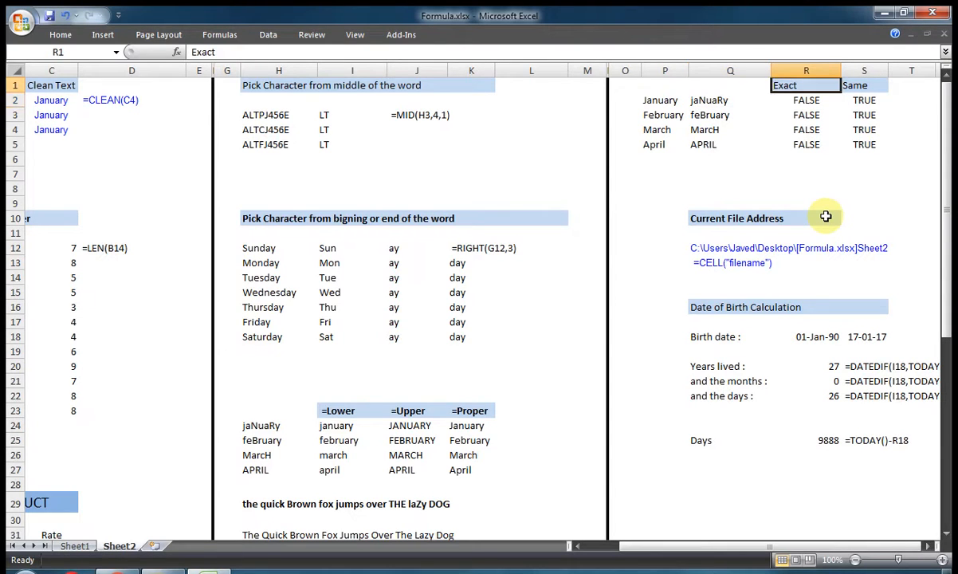
pyautogui.press('Down')
pyautogui.press('Down')
pyautogui.press('Down')
pyautogui.press('Down')
pyautogui.press('Up')
pyautogui.press('Up')
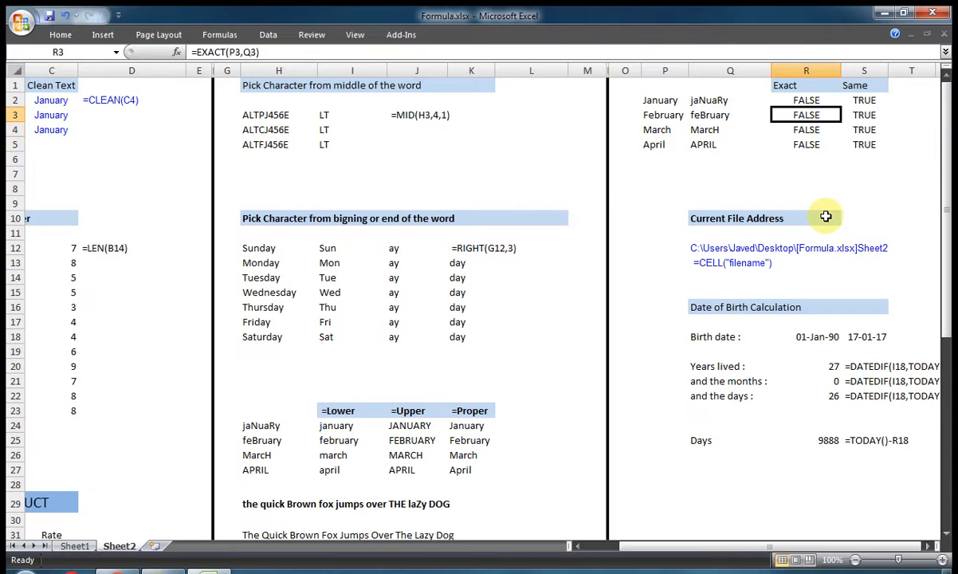
pyautogui.press('Down')
pyautogui.press('Down')
pyautogui.press('Up')
pyautogui.press('Up')
pyautogui.press('Up')
# Inspect the =P2=Q2 formula in S2 under Same and the text it compares.
pyautogui.press('Right')
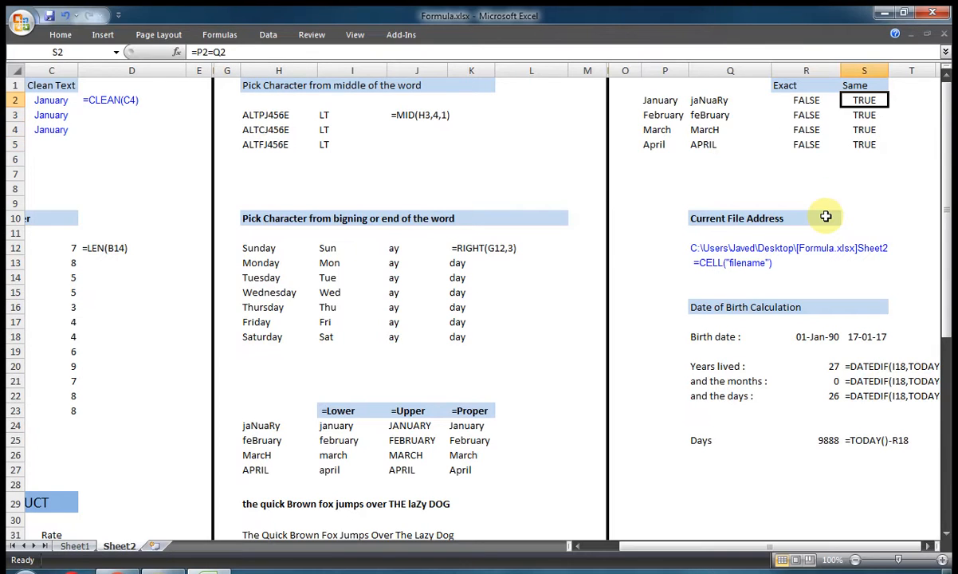
pyautogui.press('F2')
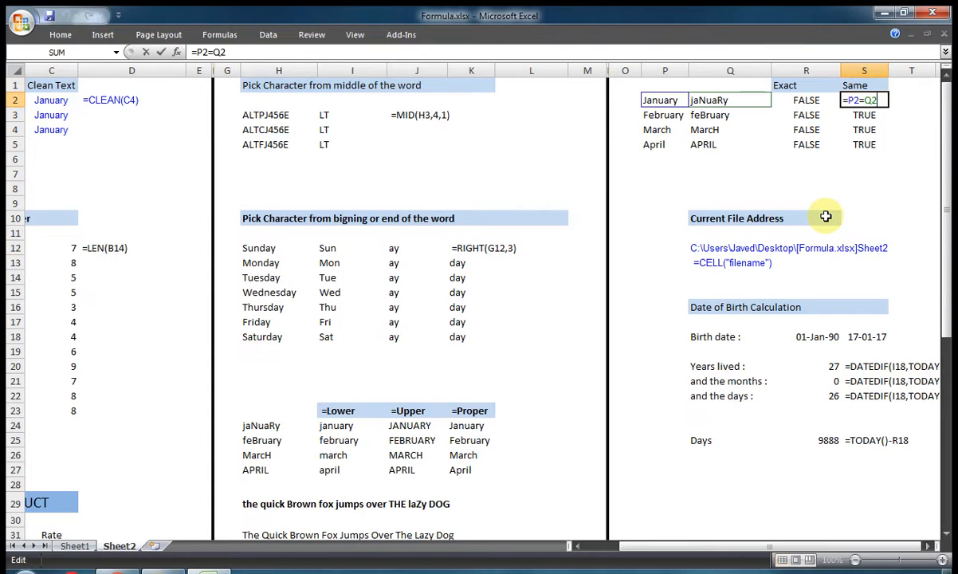
pyautogui.hotkey('ctrl', 'Return')
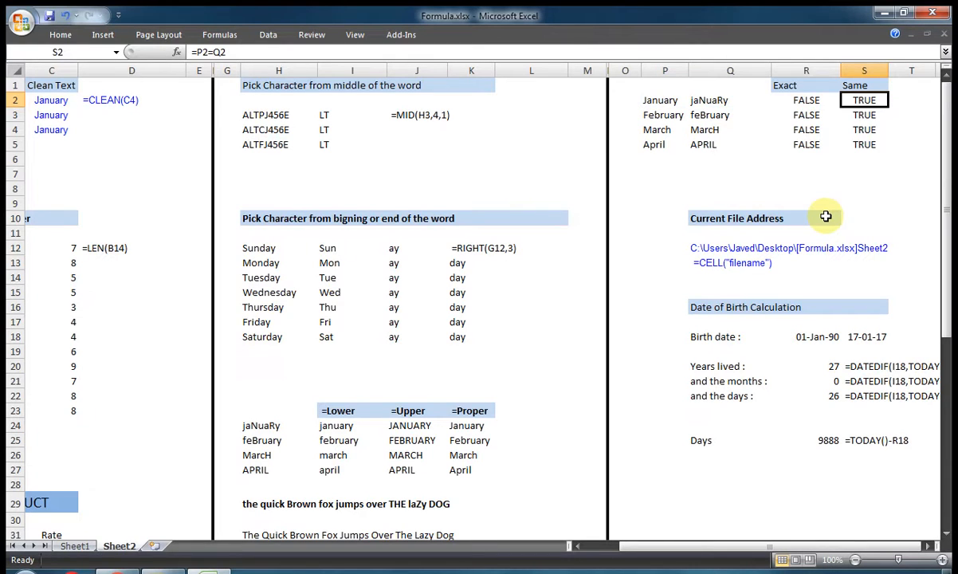
pyautogui.press('Left')
pyautogui.press('Left')
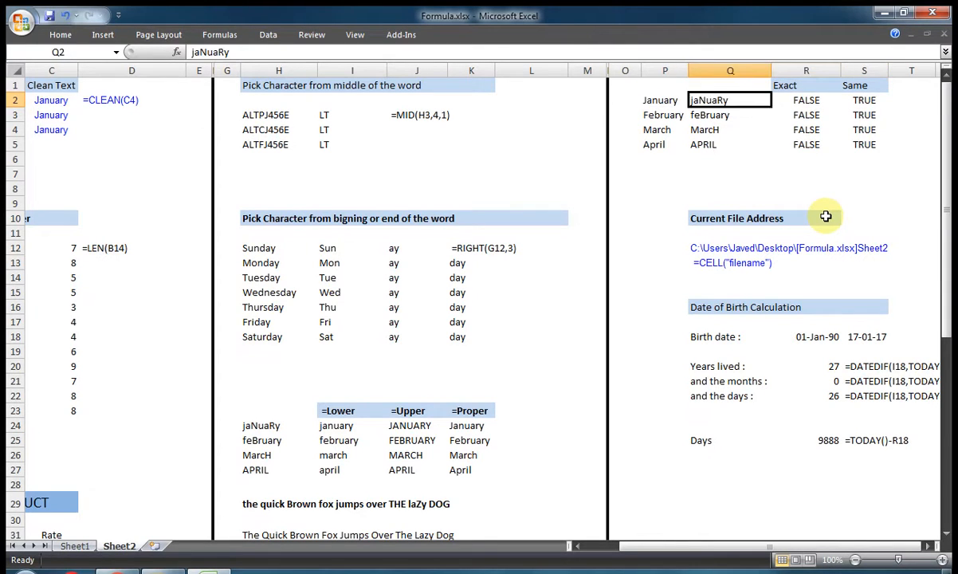
pyautogui.press('Right')
pyautogui.press('Right')
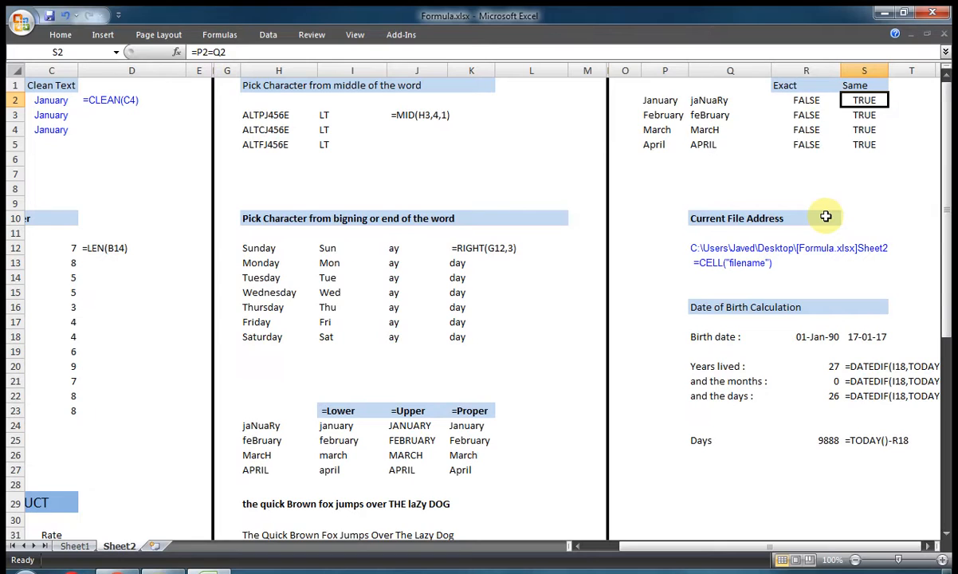
# Compare the EXACT formula in R2 with the equality formula in S2, leaving both unedited.
pyautogui.press('Left')
pyautogui.press('F2')
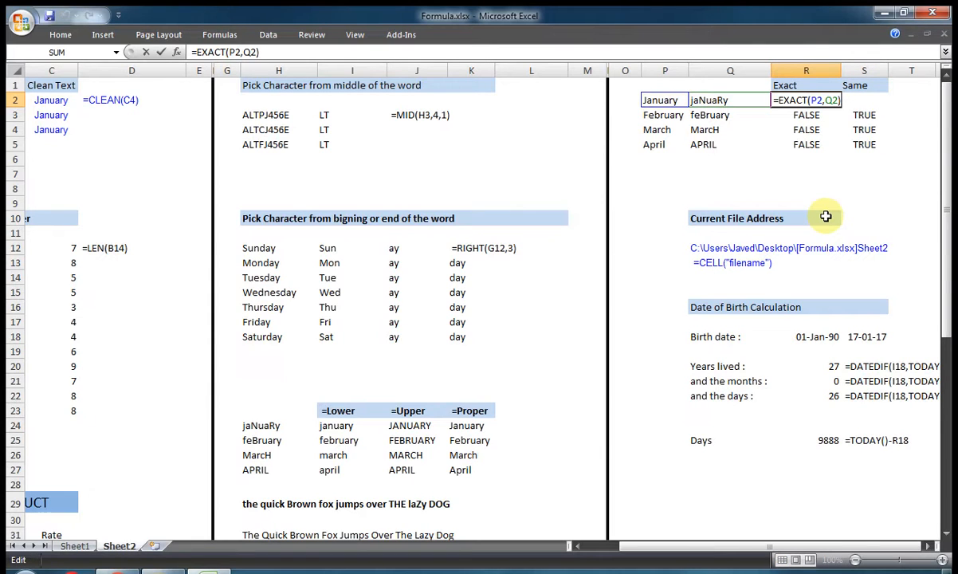
pyautogui.press('Escape')
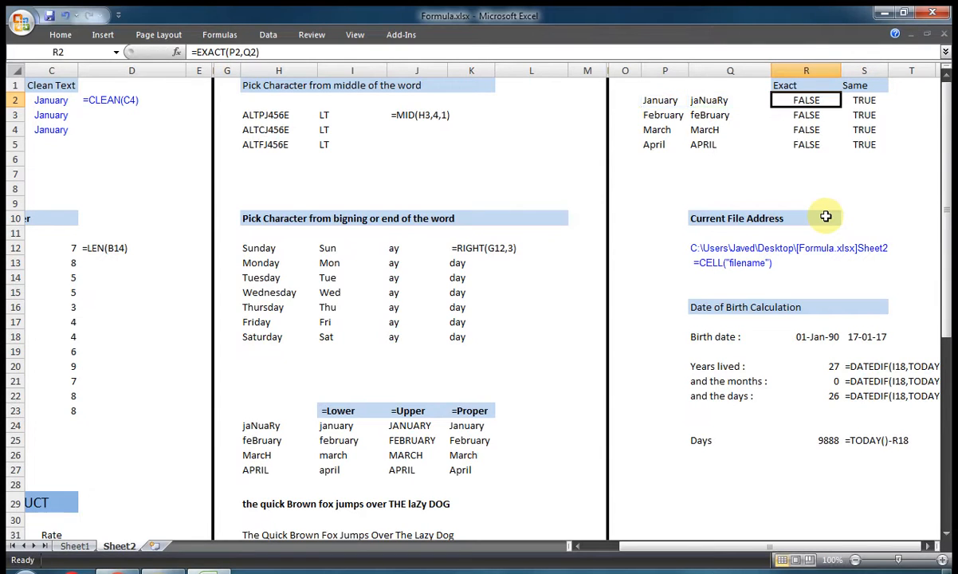
pyautogui.press('Right')
pyautogui.press('F2')
pyautogui.press('Escape')
pyautogui.press('F2')
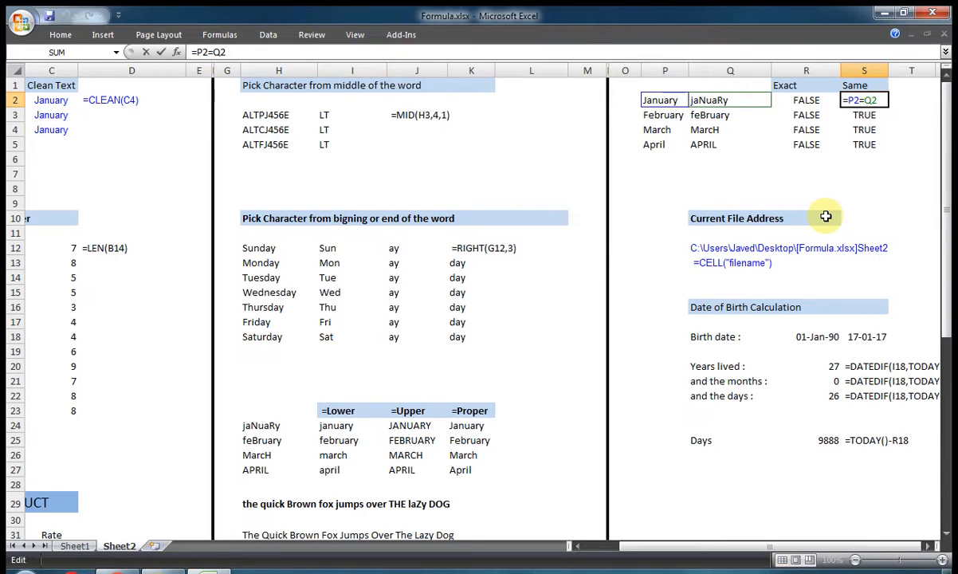
pyautogui.press('Escape')
# Examine the sample CELL formula text in Q13 under Current File Address and end on the empty cell below it.
pyautogui.press('Down')
pyautogui.press('Down')
pyautogui.press('Down')
pyautogui.press('Down')
pyautogui.press('Down')
pyautogui.press('Down')
pyautogui.press('Down')
pyautogui.press('Down')
pyautogui.press('Down')
pyautogui.press('Down')
pyautogui.press('Down')
pyautogui.press('Left')
pyautogui.press('Left')
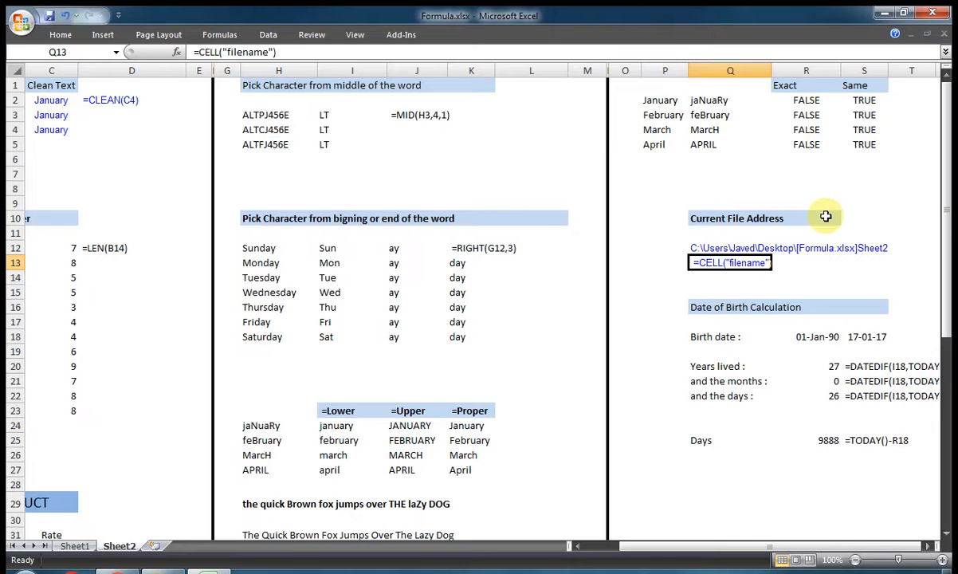
pyautogui.press('F2')
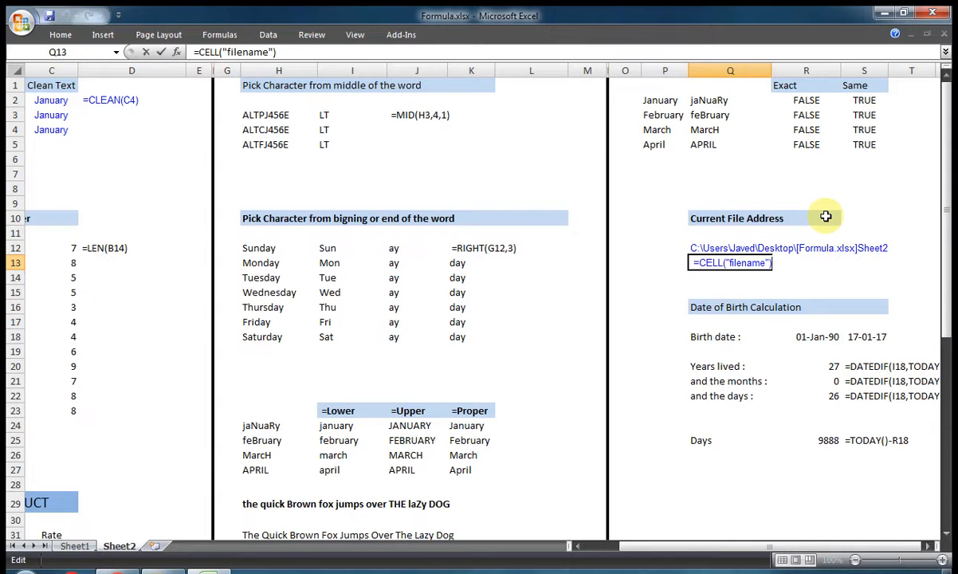
pyautogui.press('Return')
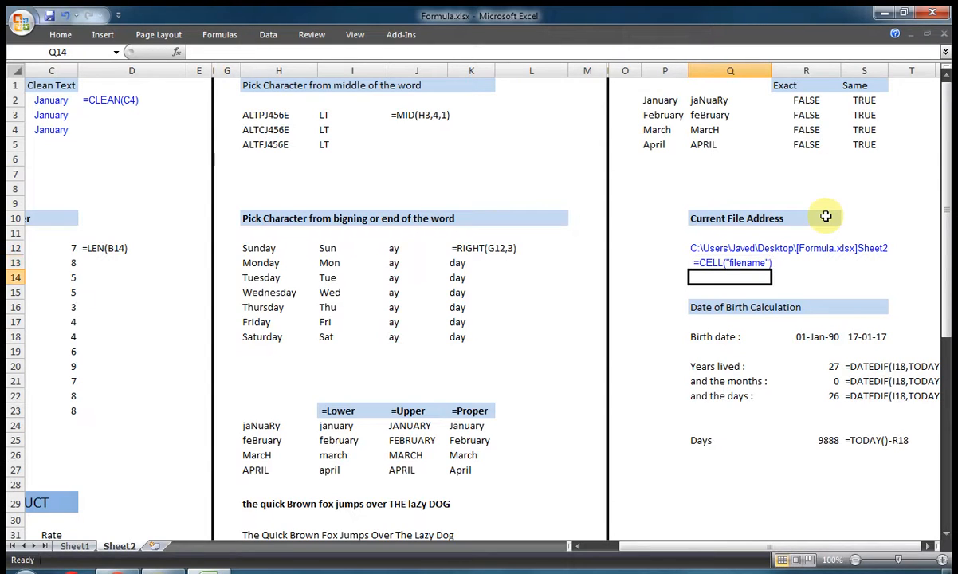
# Enter =CELL("filename") in Q14 to demonstrate the current file address, and clear the cell.
pyautogui.write('=c')
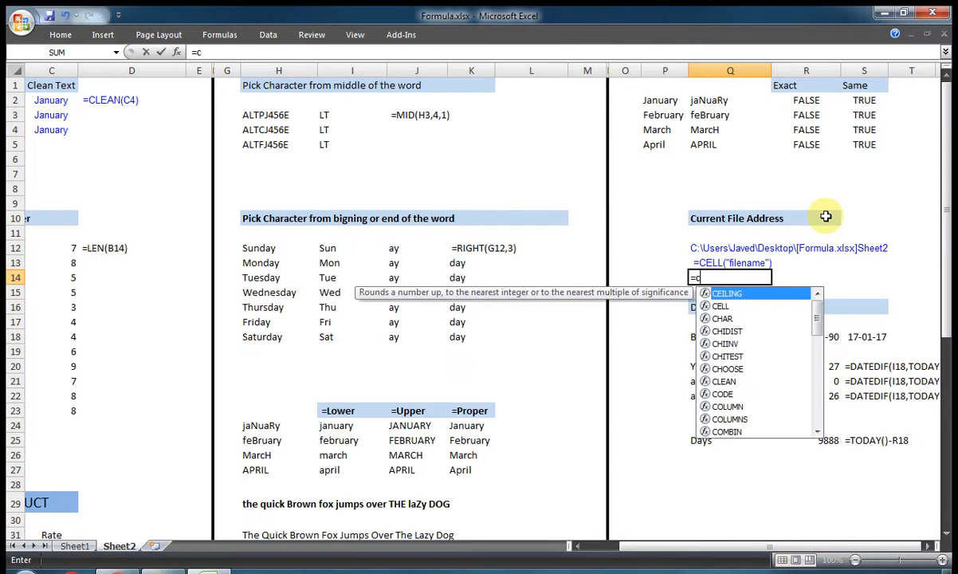
pyautogui.press('Down')
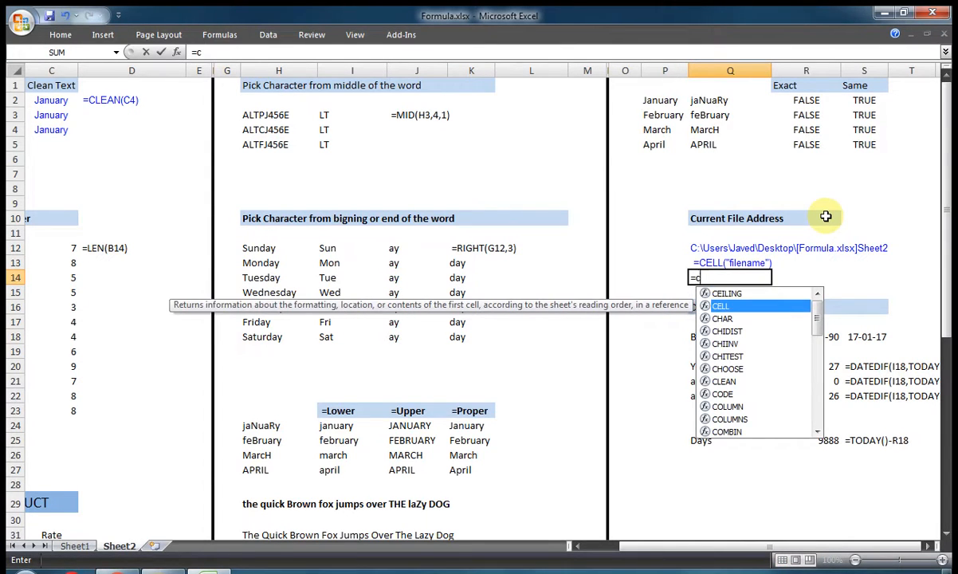
pyautogui.press('Tab')
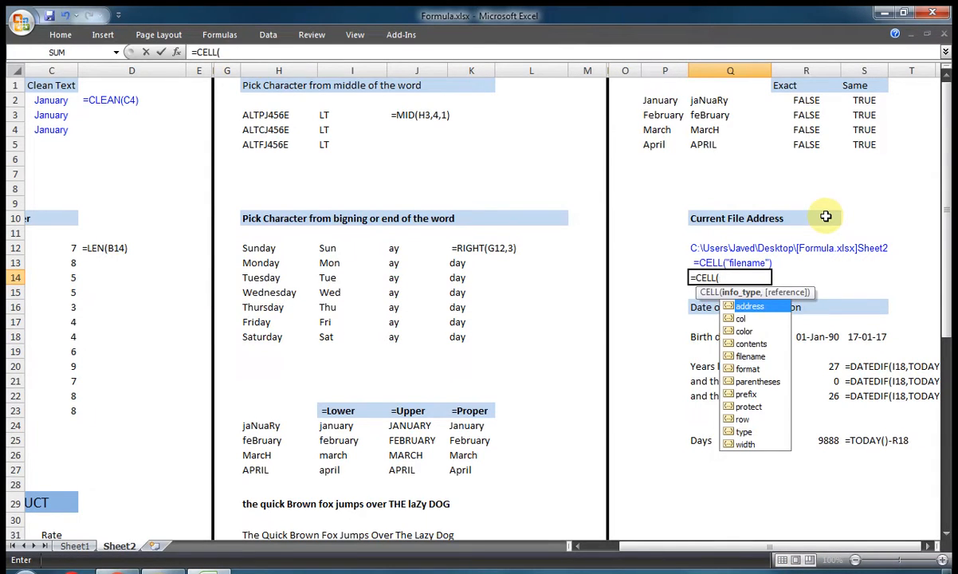
pyautogui.write('"filename')
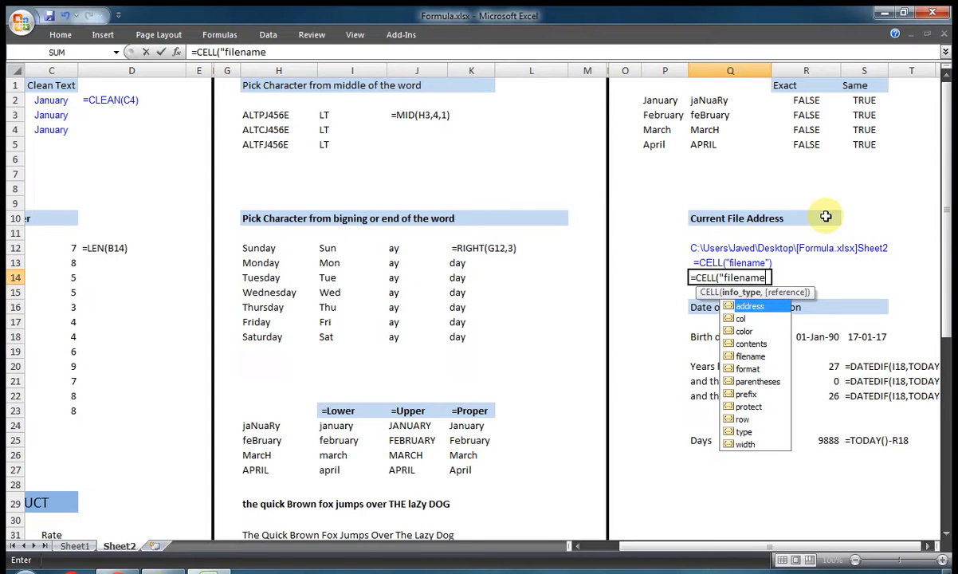
pyautogui.write('")')
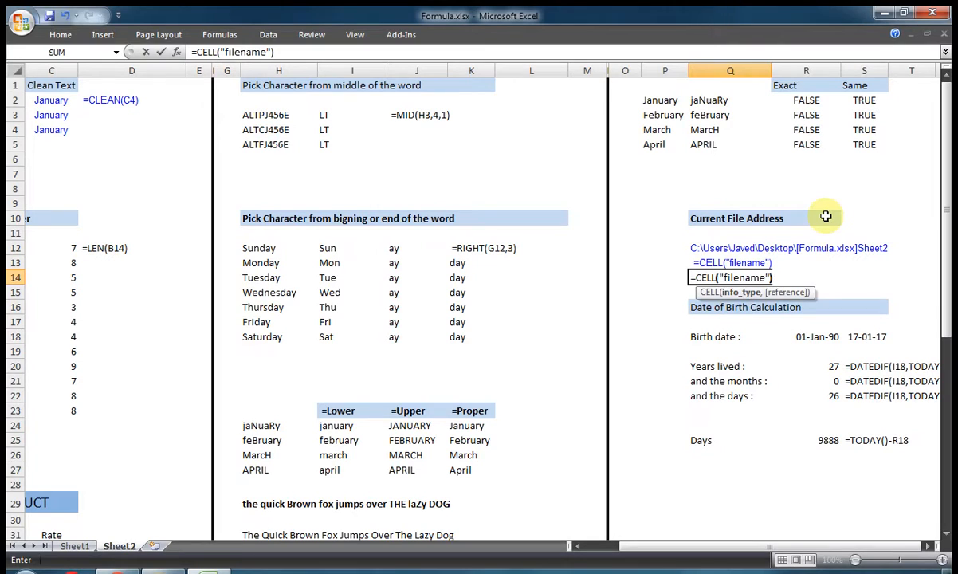
pyautogui.press('Return')
pyautogui.press('Up')
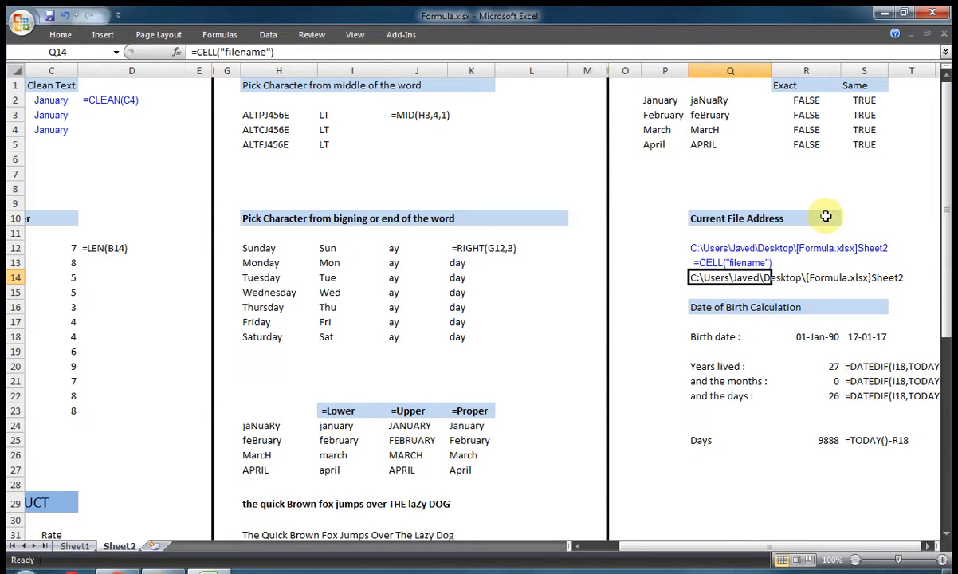
pyautogui.press('Delete')
# Examine the Date of Birth Calculation block, including the DATEDIF formula texts in rows 20 to 22.
pyautogui.press('Down')
pyautogui.press('Down')
pyautogui.press('Down')
pyautogui.press('Down')
pyautogui.press('Down')
pyautogui.press('Down')
pyautogui.press('Down')
pyautogui.press('Down')
pyautogui.press('Right')
pyautogui.press('Right')
pyautogui.press('Right')
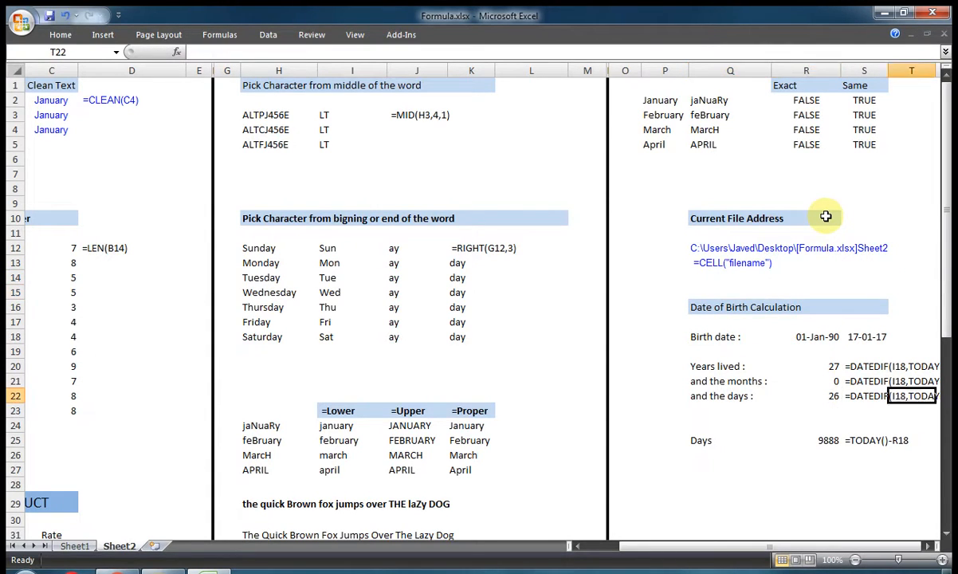
pyautogui.press('Left')
pyautogui.press('Left')
pyautogui.press('Left')
pyautogui.press('Left')
pyautogui.press('Up')
pyautogui.press('Up')
pyautogui.press('Right')
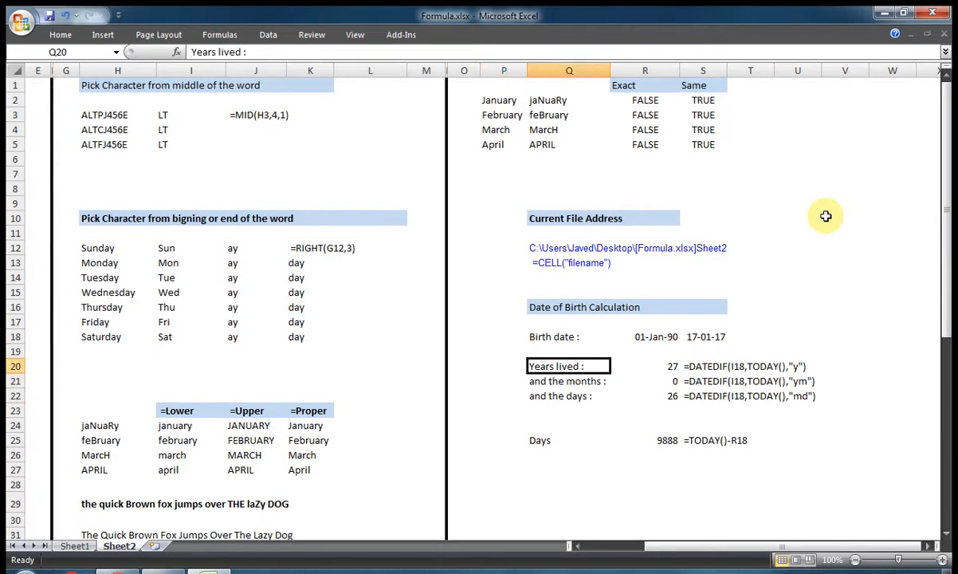
# Review the birth date in R18 and the date beside it in S18.
pyautogui.press('Up')
pyautogui.press('Up')
pyautogui.press('Right')
pyautogui.press('Down')
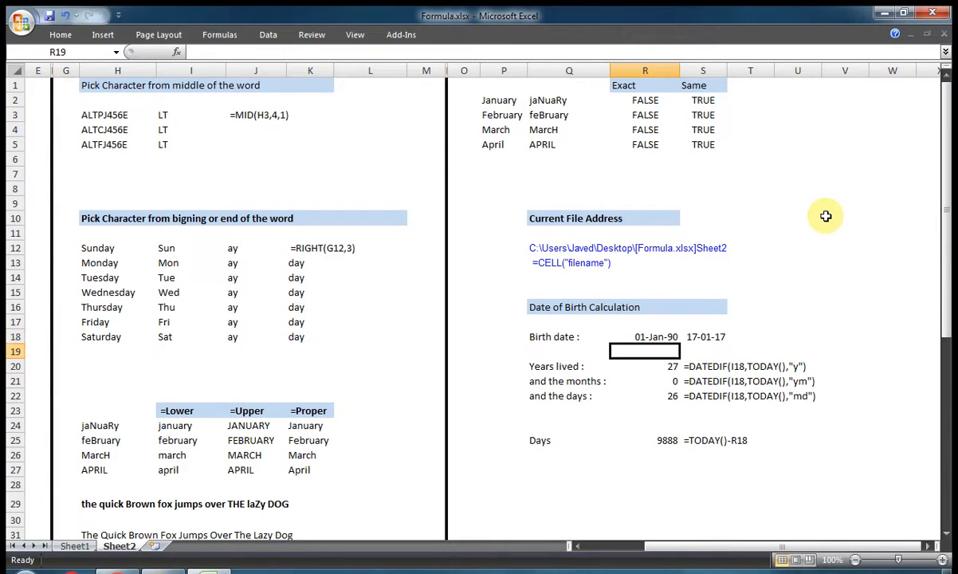
pyautogui.press('Up')
pyautogui.press('Right')
pyautogui.press('Left')
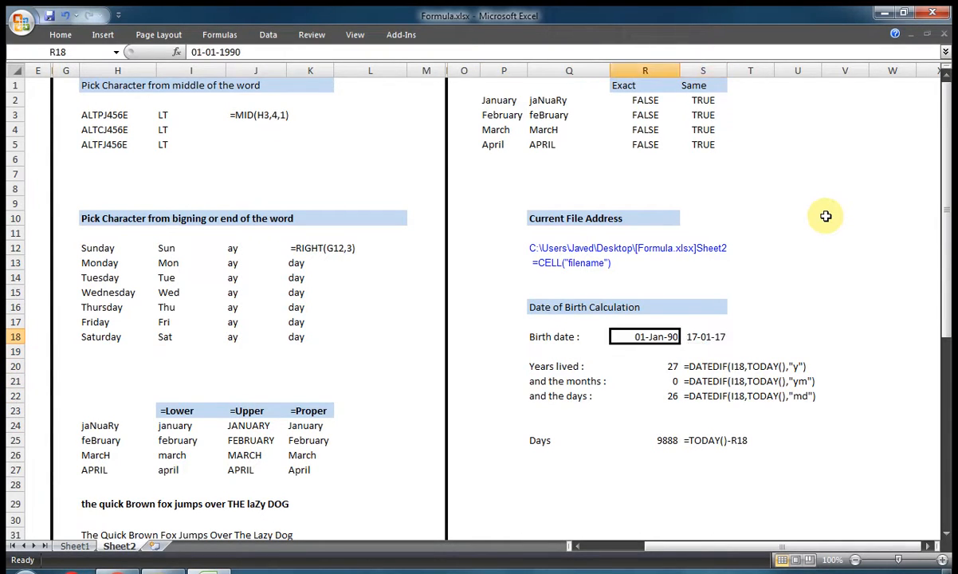
# Replace the fixed date in S18, beside the birth date, with the formula =TODAY().
pyautogui.press('Right')
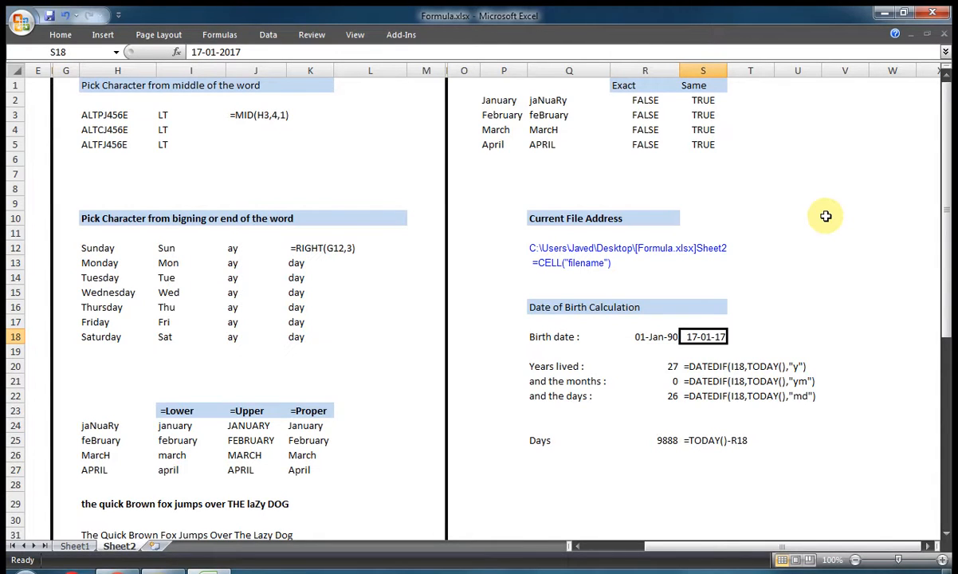
pyautogui.hotkey('ctrl', ';')
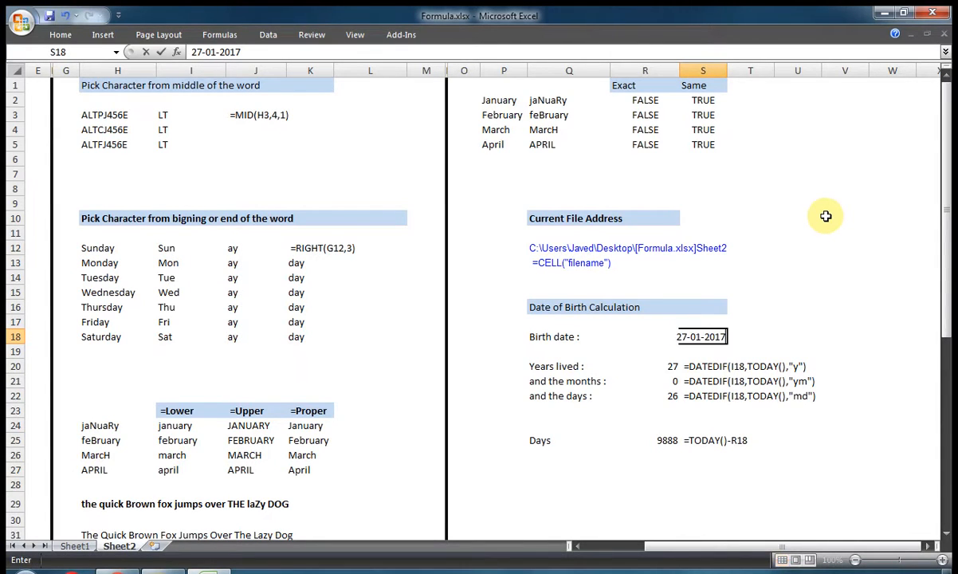
pyautogui.press('Escape')
pyautogui.write('=')
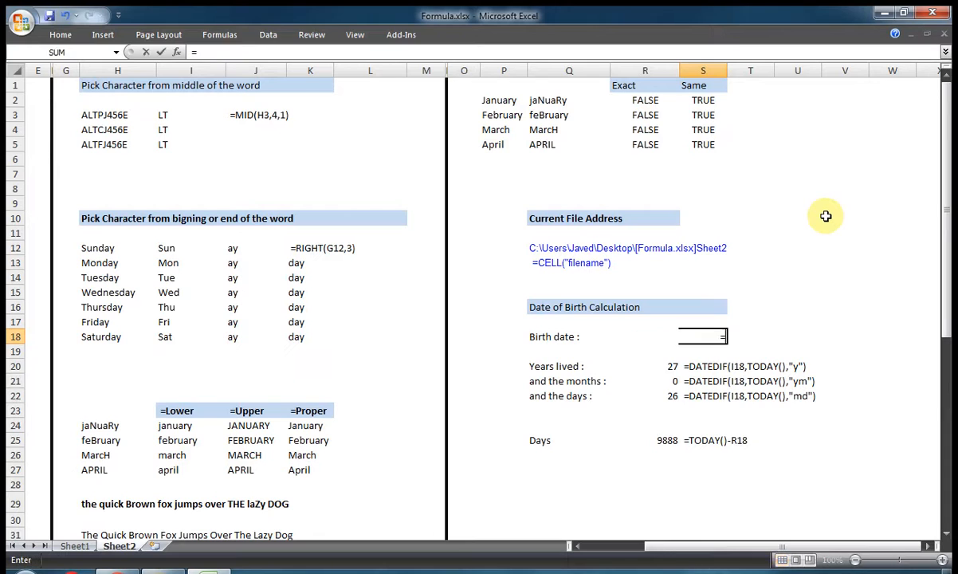
pyautogui.write('to')
pyautogui.press('Tab')
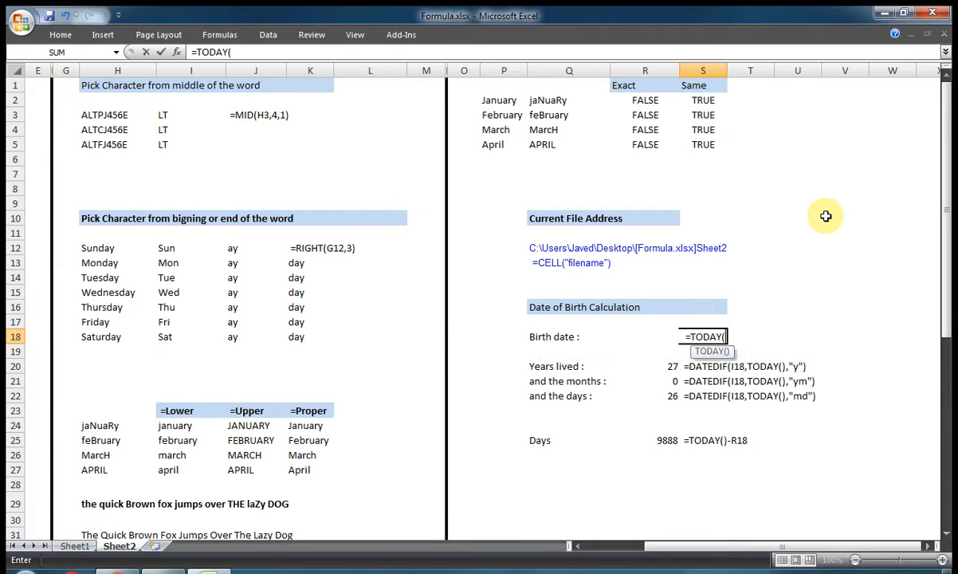
pyautogui.write(')')
pyautogui.hotkey('ctrl', 'Return')
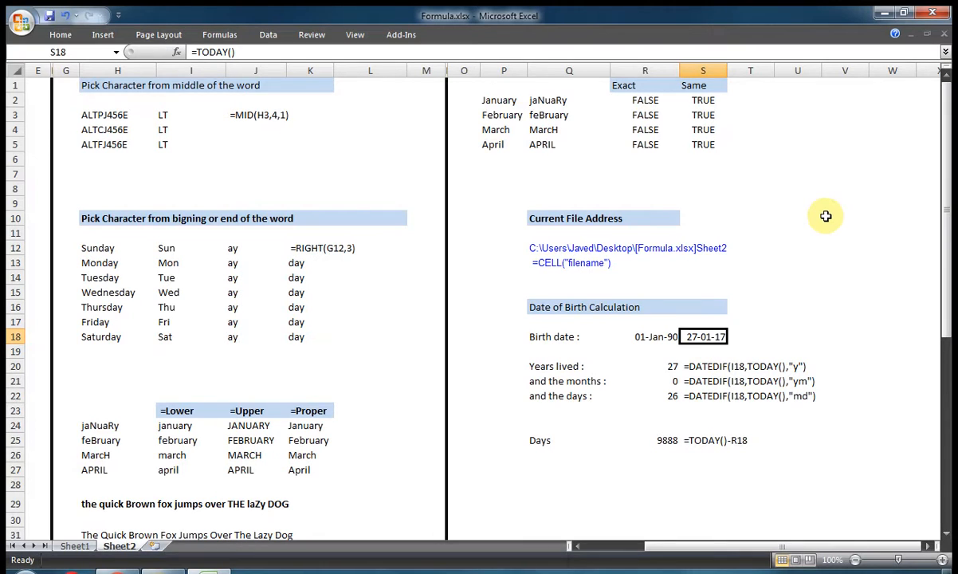
# Inspect the DATEDIF formulas for years lived, months and days in R20 to R22, leaving each one unedited.
pyautogui.press('Left')
pyautogui.press('Down')
pyautogui.press('Down')
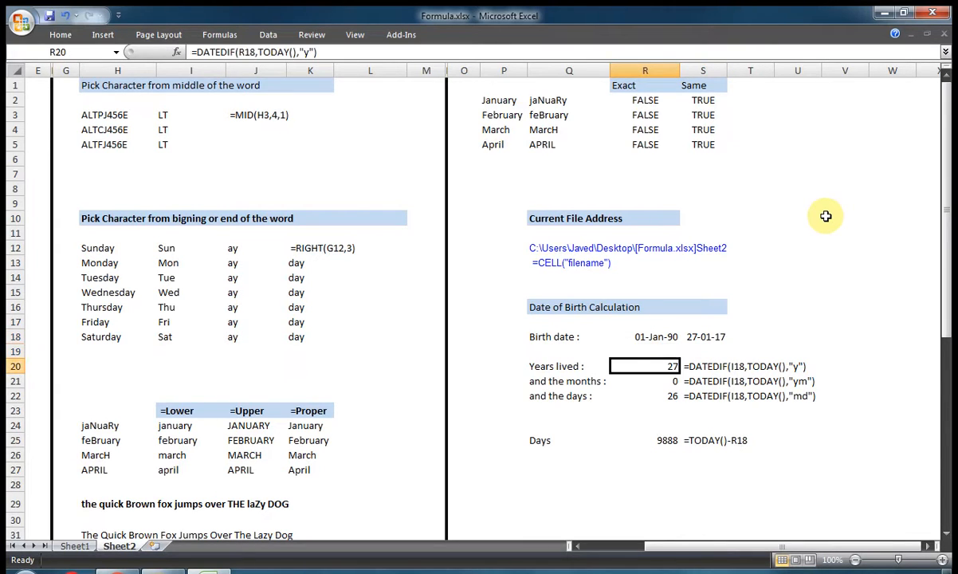
pyautogui.press('F2')
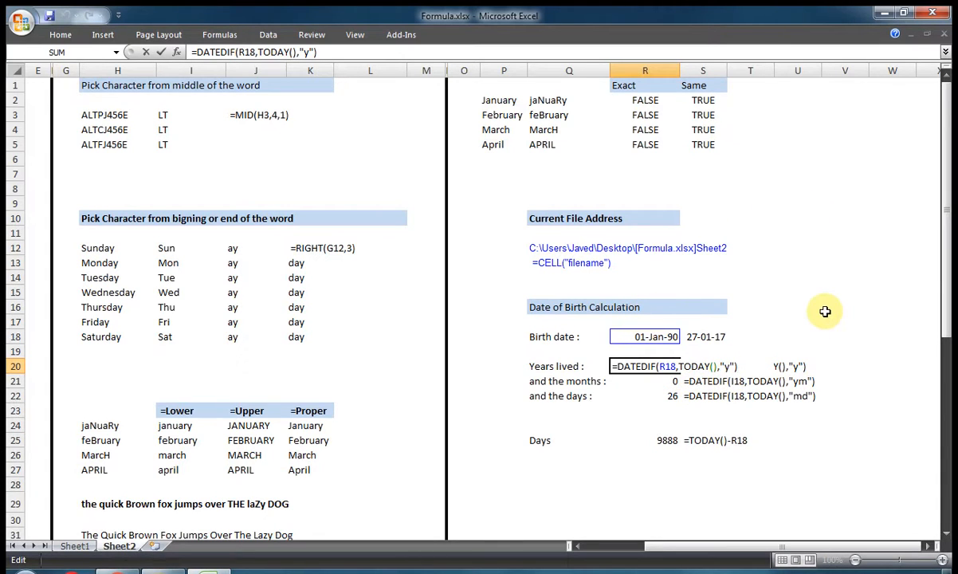
pyautogui.press('Escape')
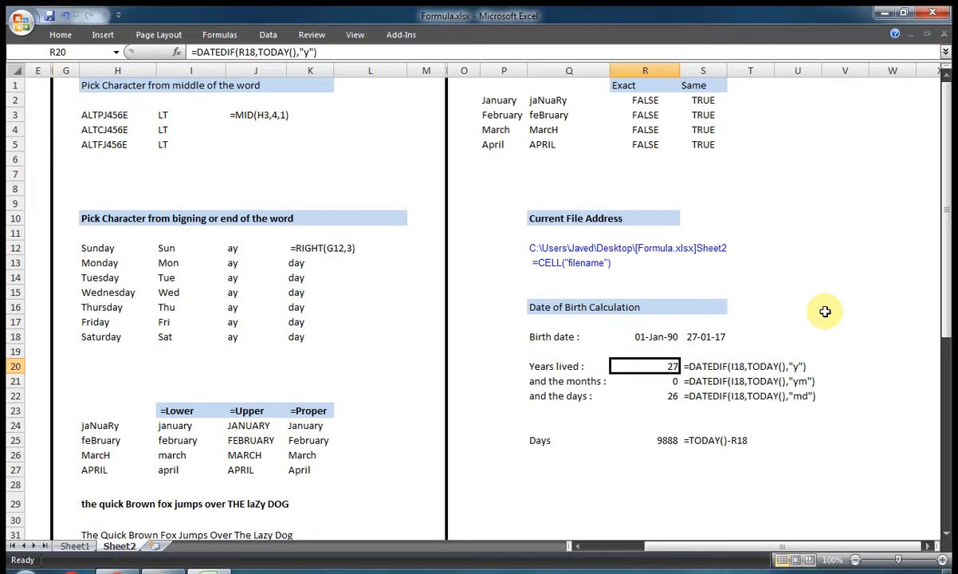
pyautogui.press('Down')
pyautogui.press('F2')
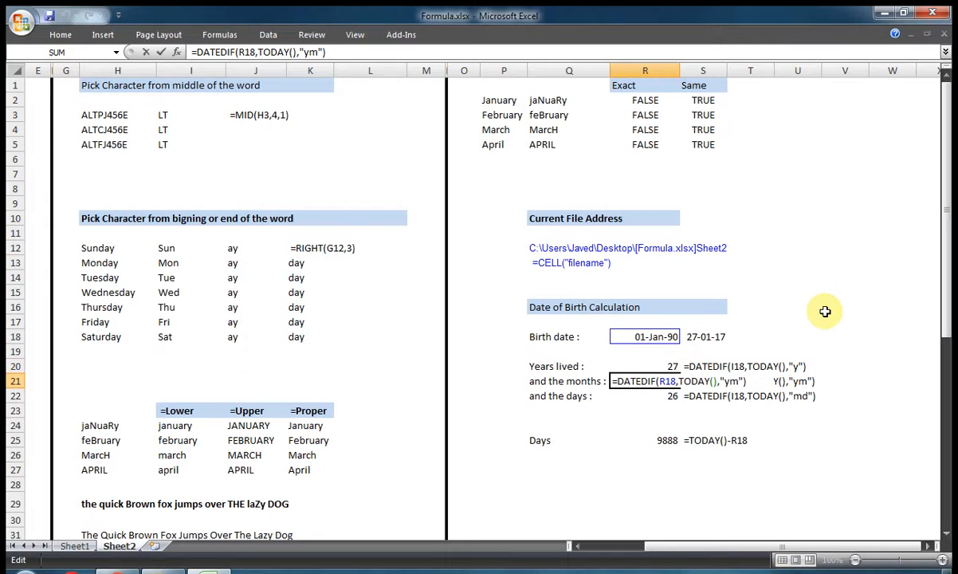
pyautogui.press('Escape')
pyautogui.press('Down')
pyautogui.press('F2')
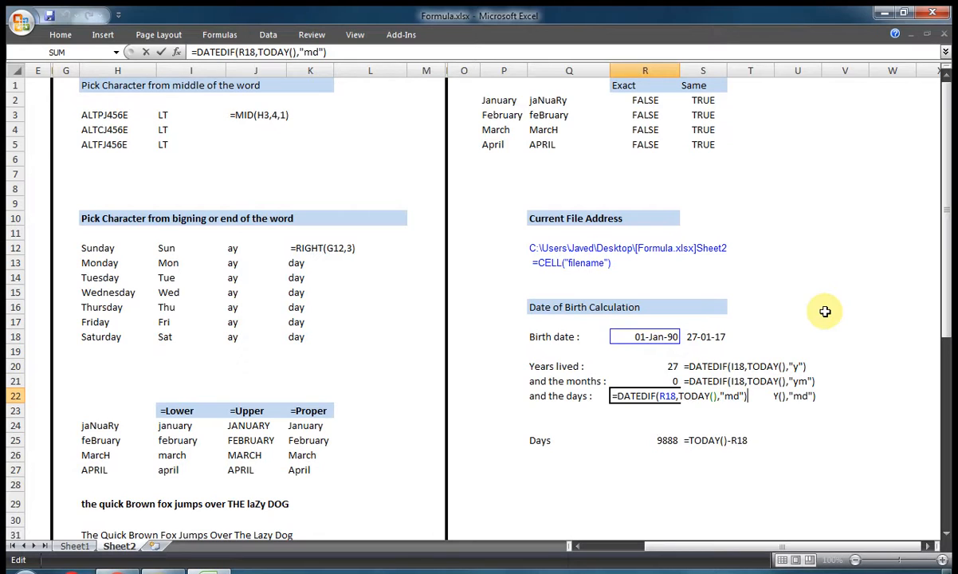
pyautogui.press('Escape')
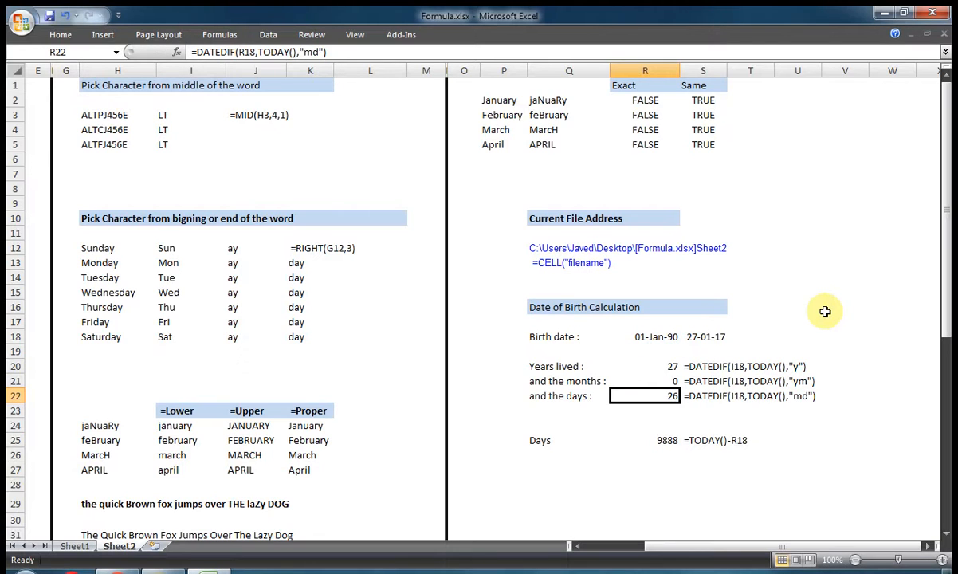
# Inspect the total days formula and its birth date reference in R25 without editing it.
pyautogui.press('Down')
pyautogui.press('Down')
pyautogui.press('Down')
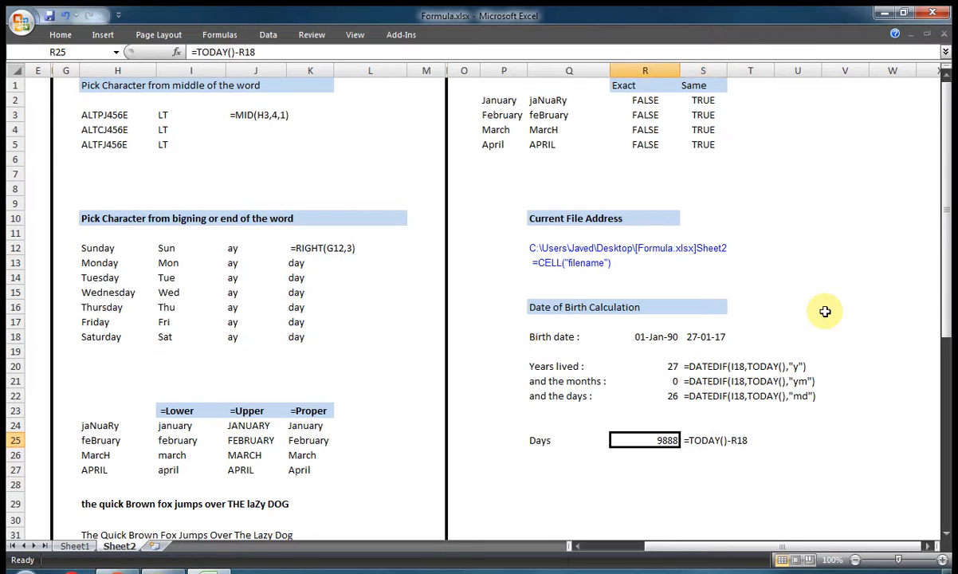
pyautogui.press('F2')
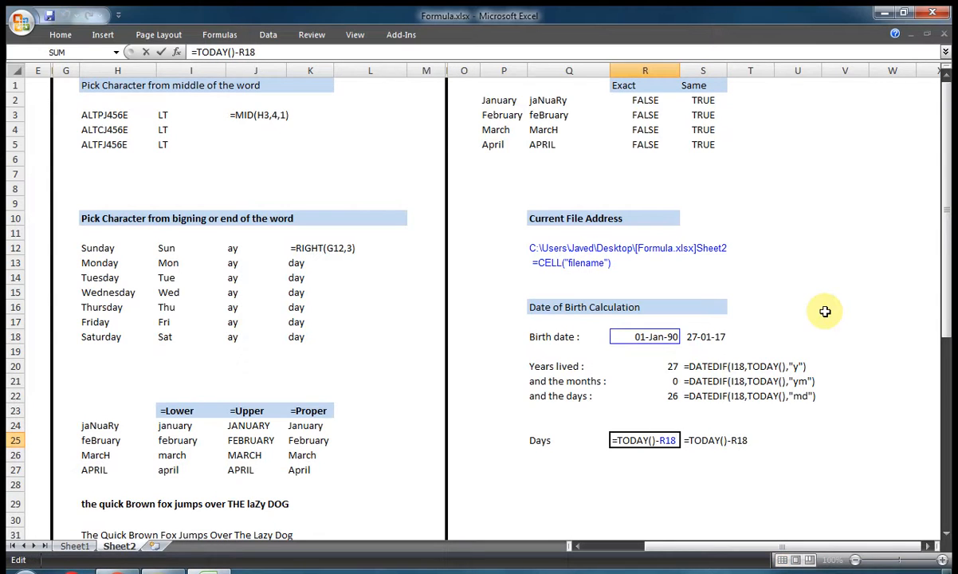
pyautogui.press('Escape')
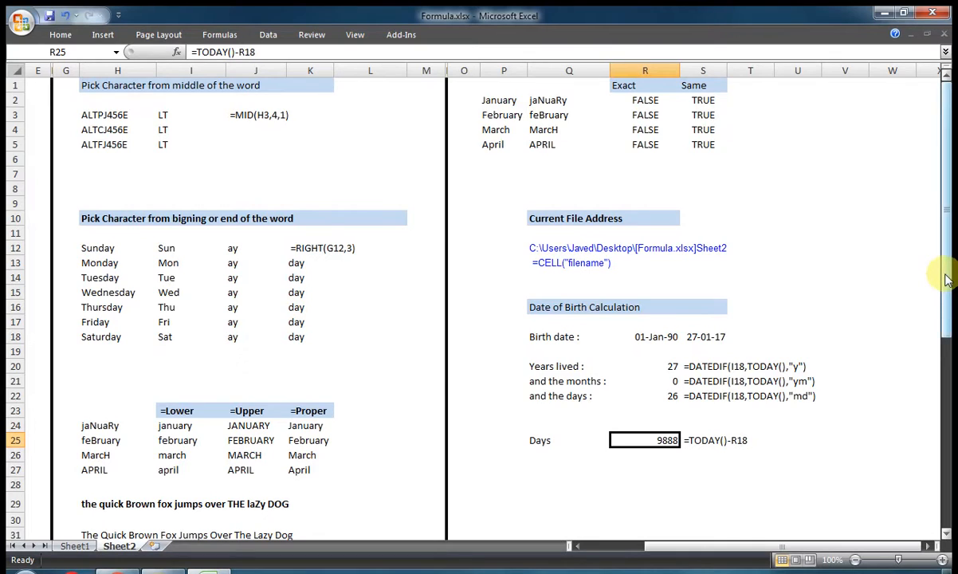
pyautogui.moveTo(948, 271)
pyautogui.mouseDown()
pyautogui.moveTo(953, 410)
pyautogui.moveTo(949, 259)
pyautogui.mouseUp()
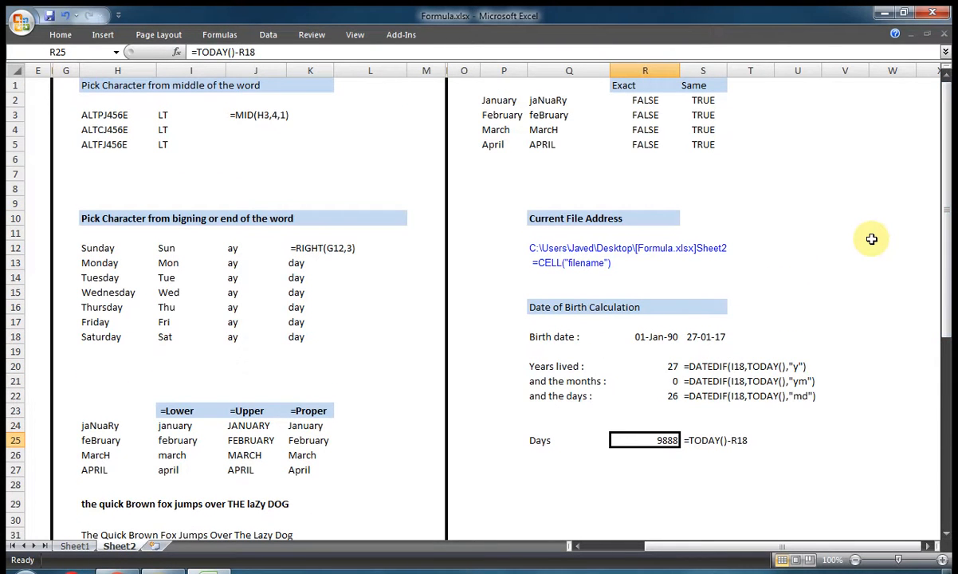